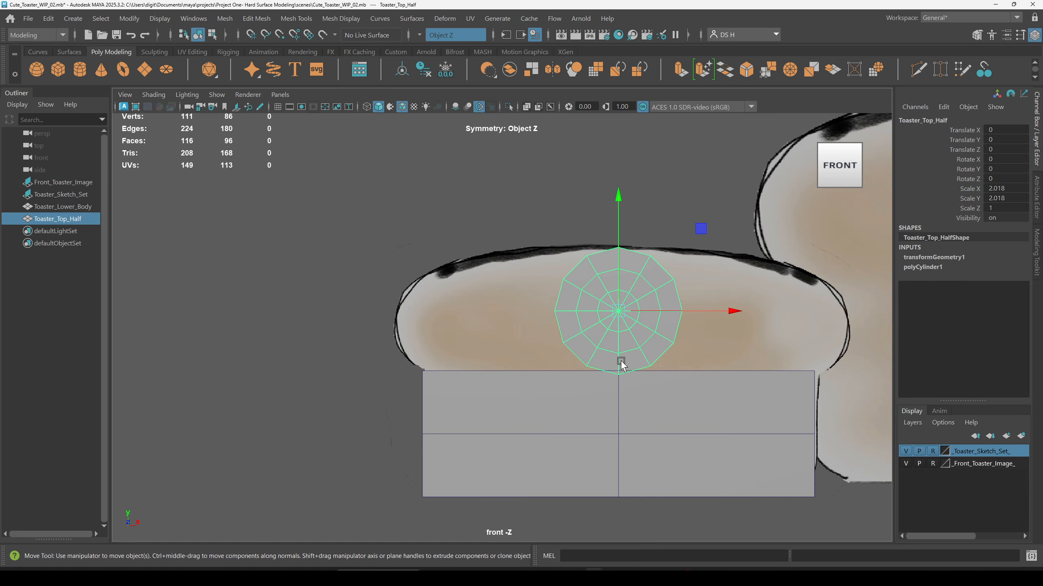
Step: Toggle smooth preview on the top cylinder and inspect it in the perspective and four-view layouts
{"action": "key", "text": "3"}
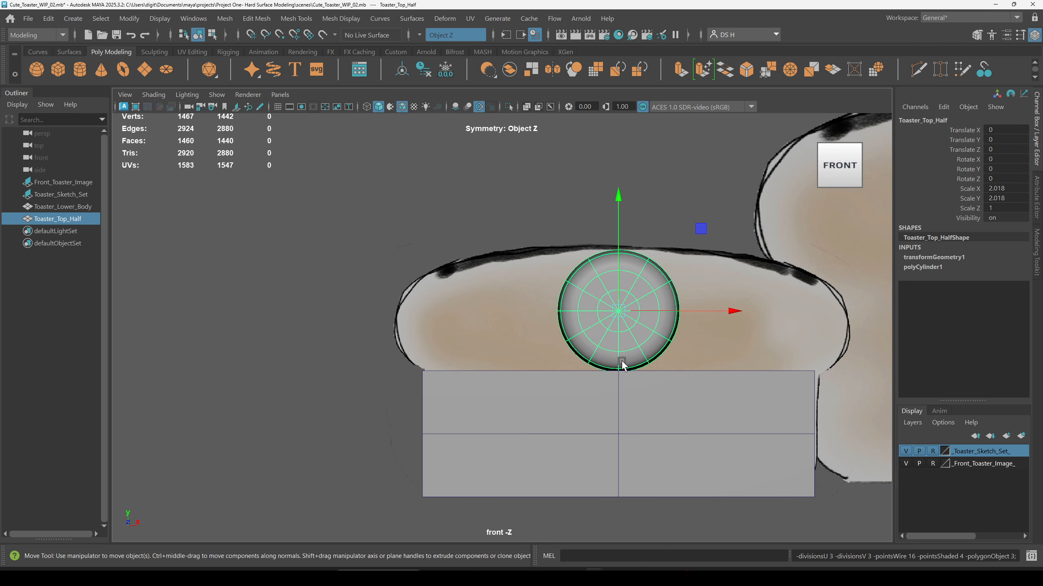
{"action": "key", "text": "1"}
{"action": "key", "text": "3"}
{"action": "key", "text": "space"}
{"action": "key", "text": "space"}
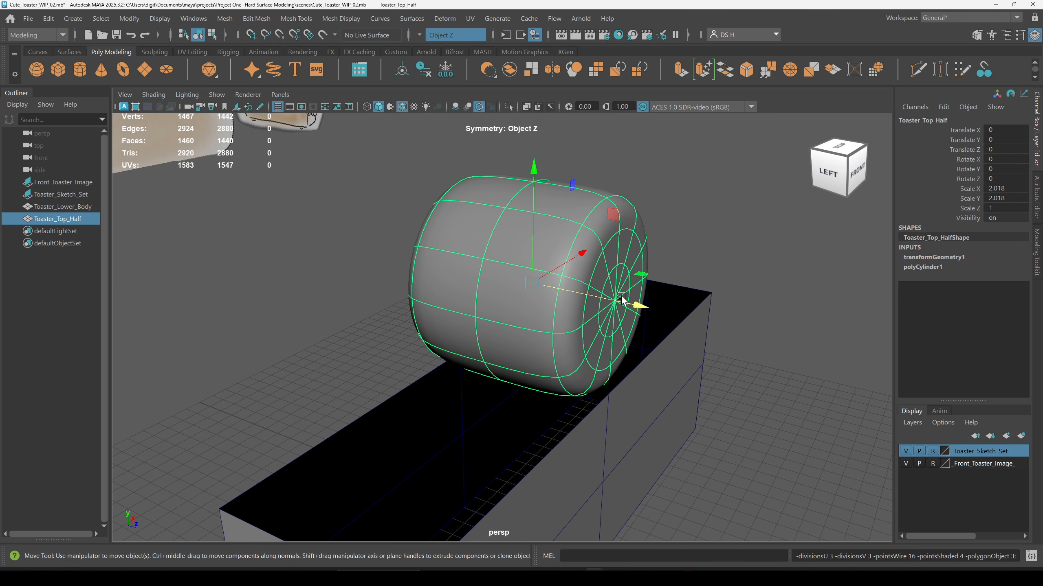
{"action": "left_click_drag", "start_coordinate": [621, 296], "coordinate": [647, 282], "text": "alt"}
{"action": "key", "text": "1"}
{"action": "key", "text": "3"}
{"action": "left_click", "coordinate": [759, 300]}
{"action": "left_click_drag", "start_coordinate": [758, 300], "coordinate": [648, 307], "text": "alt"}
{"action": "left_click", "coordinate": [649, 307]}
{"action": "key", "text": "space"}
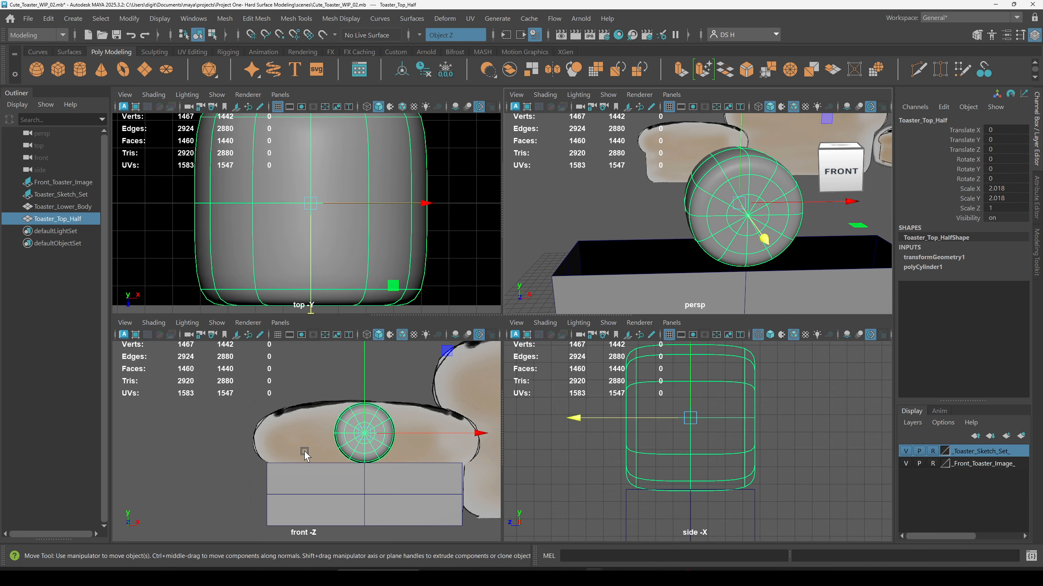
{"action": "key", "text": "space"}
{"action": "key", "text": "1"}
Step: Select the right half of the top cylinder's faces and delete them
{"action": "right_click_drag", "start_coordinate": [643, 225], "coordinate": [628, 264]}
{"action": "left_click_drag", "start_coordinate": [744, 490], "coordinate": [619, 141]}
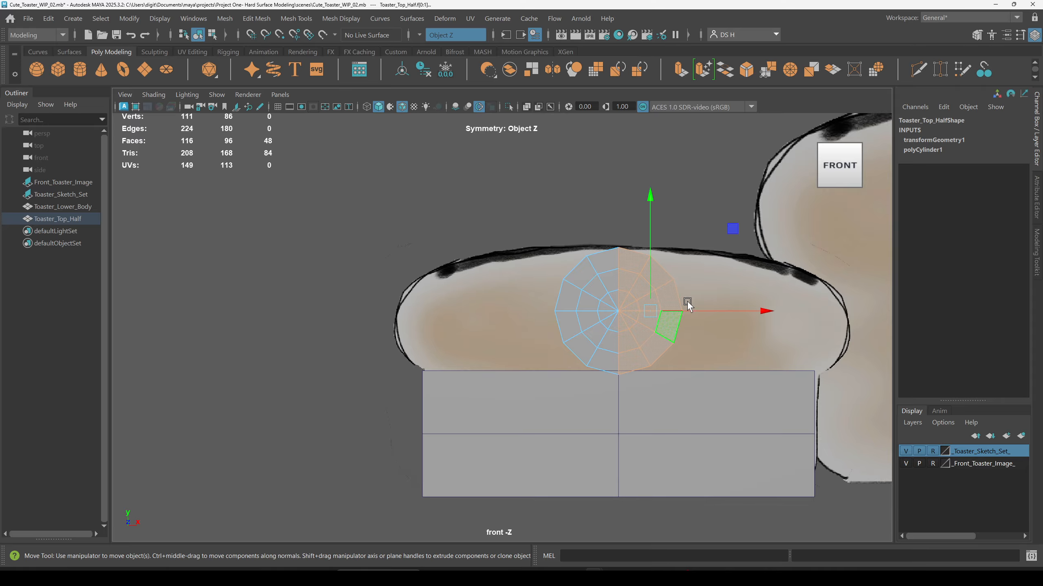
{"action": "mouse_move", "coordinate": [739, 304]}
{"action": "middle_mouse_down", "text": "alt"}
{"action": "mouse_move", "coordinate": [639, 267]}
{"action": "mouse_move", "coordinate": [624, 273]}
{"action": "middle_mouse_up", "text": "alt"}
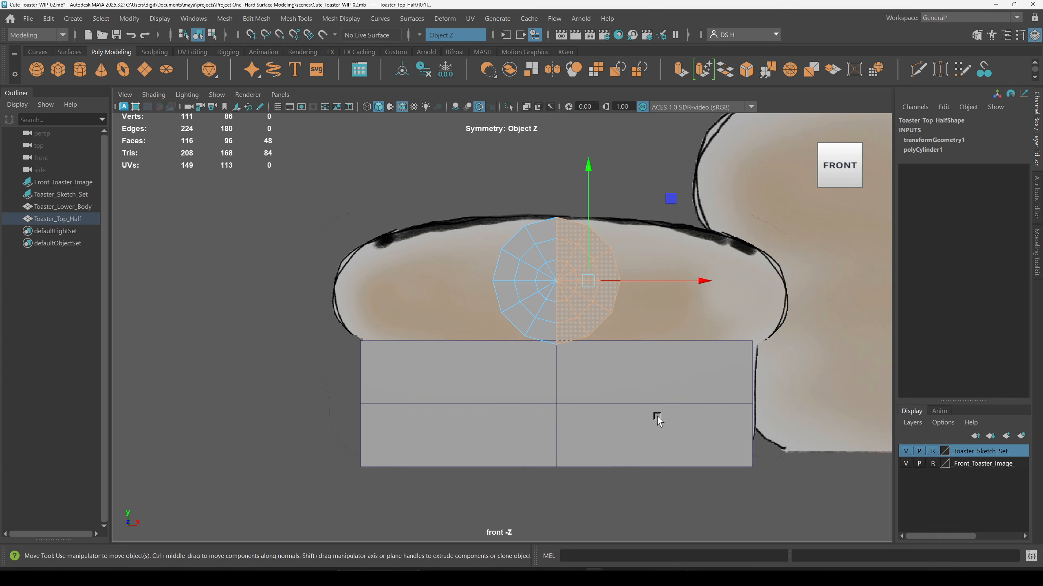
{"action": "key", "text": "Delete"}
Step: Inspect the remaining half cylinder in the perspective view
{"action": "key", "text": "space"}
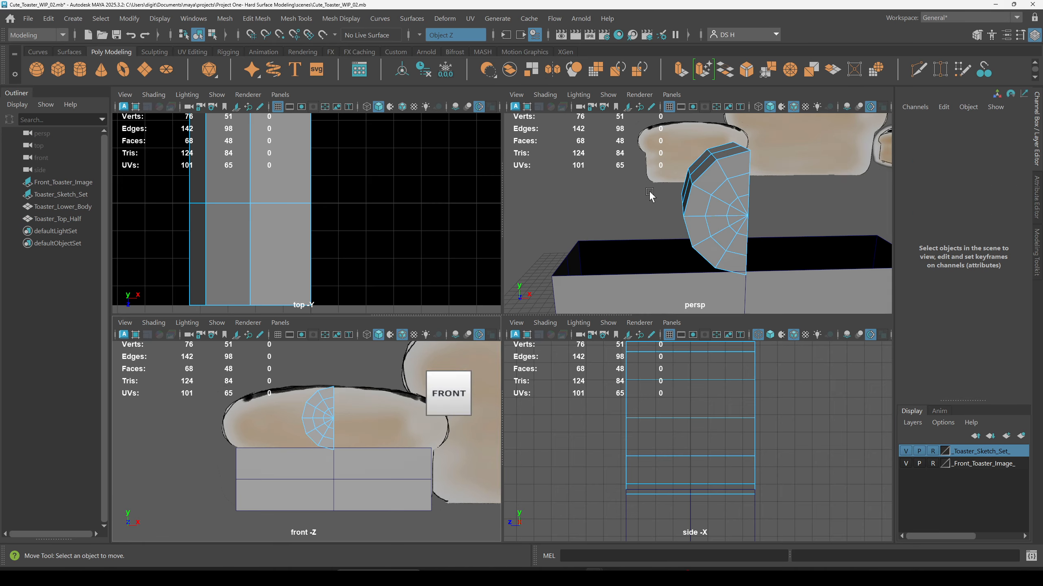
{"action": "key", "text": "space"}
{"action": "left_click_drag", "start_coordinate": [668, 309], "coordinate": [633, 308], "text": "alt"}
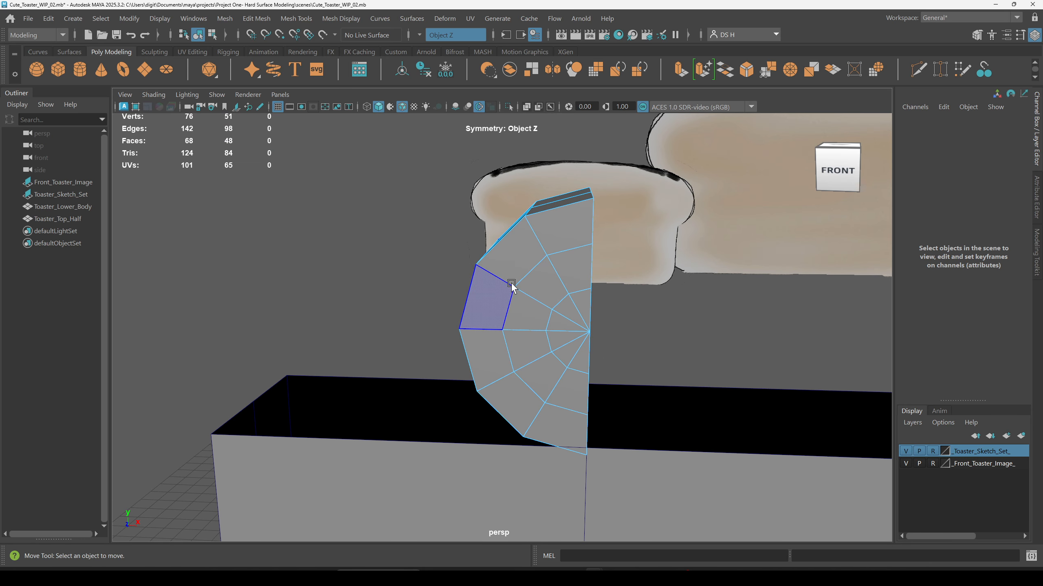
{"action": "right_click_drag", "start_coordinate": [545, 223], "coordinate": [765, 75]}
{"action": "right_click_drag", "start_coordinate": [721, 306], "coordinate": [481, 327], "text": "alt"}
{"action": "left_click", "coordinate": [676, 329]}
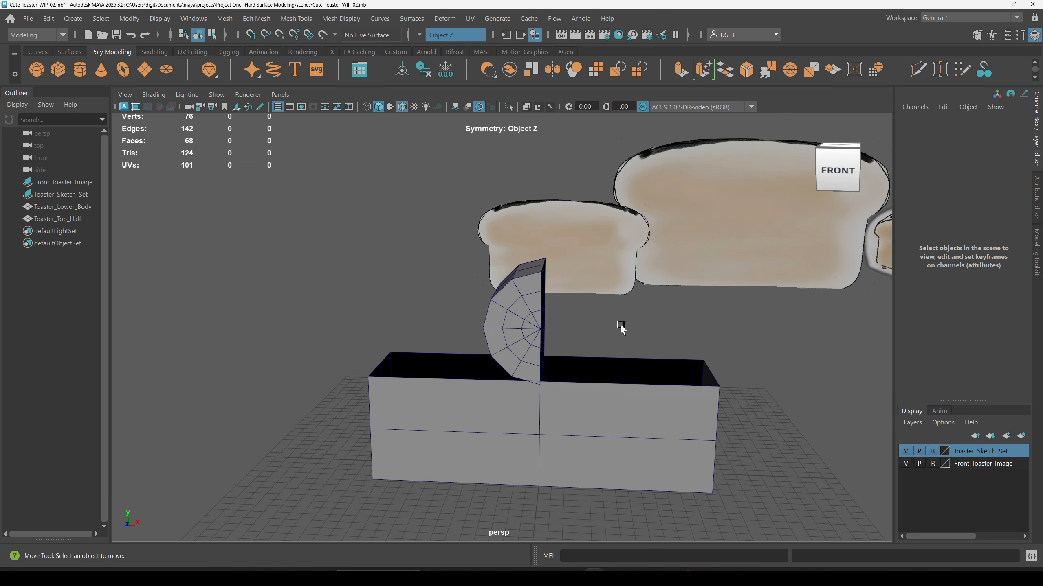
{"action": "left_click_drag", "start_coordinate": [675, 330], "coordinate": [481, 305], "text": "alt"}
Step: Rename the half cylinder as Toaster_Top_Left
{"action": "left_click", "coordinate": [481, 304]}
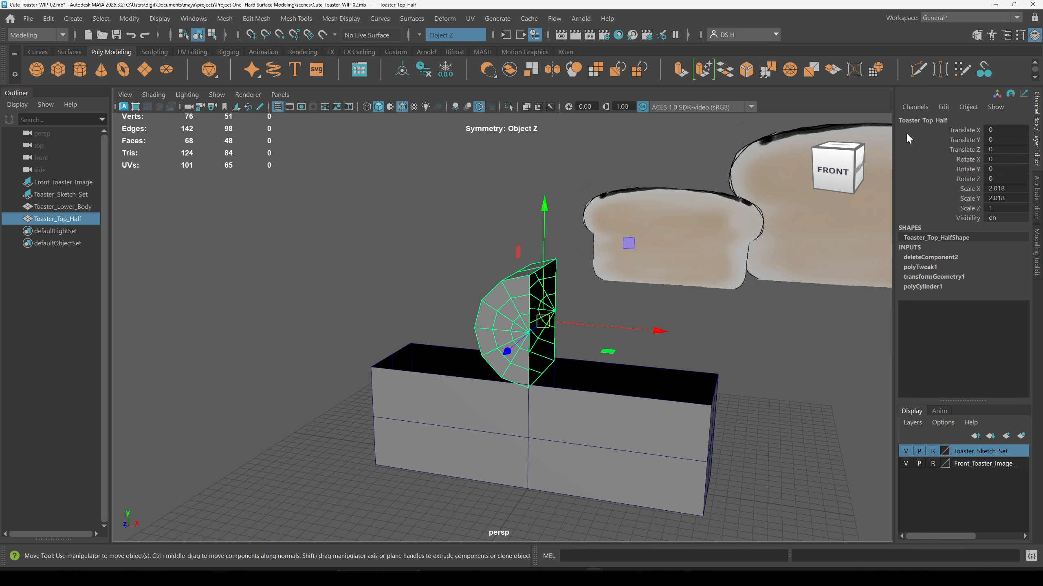
{"action": "double_click", "coordinate": [921, 120]}
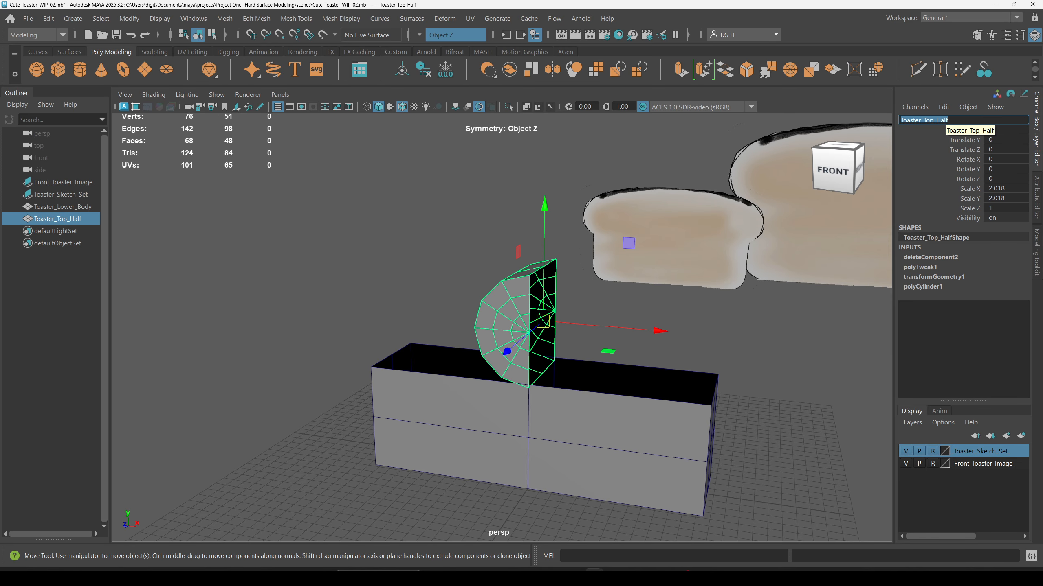
{"action": "left_click", "coordinate": [948, 119]}
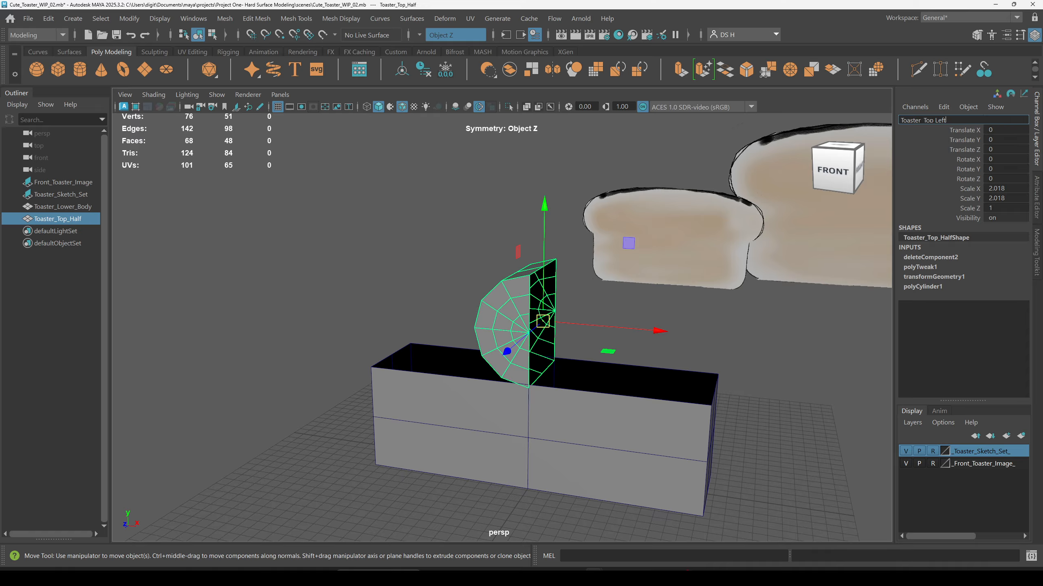
{"action": "key", "text": "Return"}
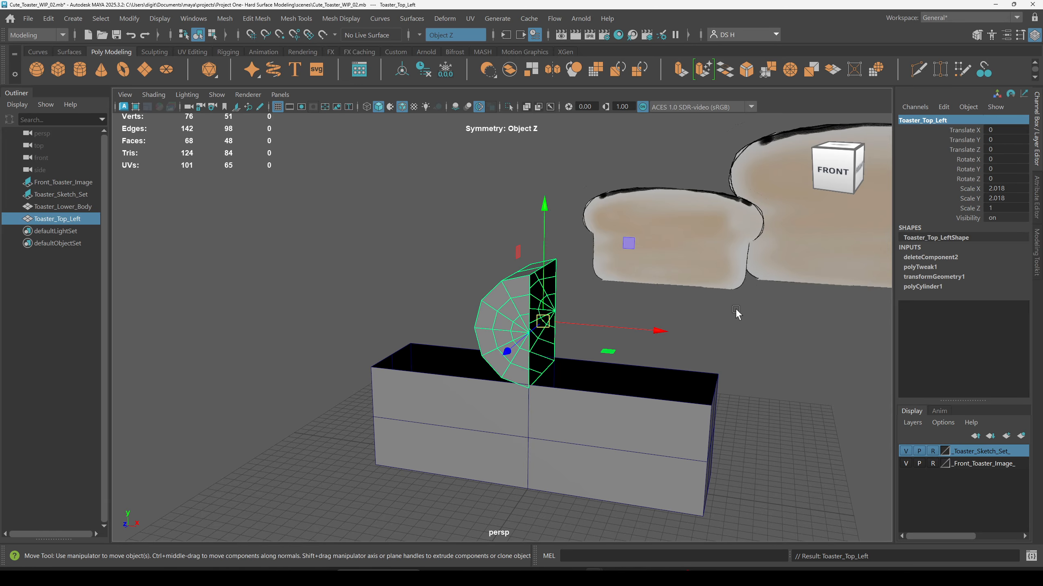
{"action": "left_click_drag", "start_coordinate": [705, 336], "coordinate": [541, 332], "text": "alt"}
{"action": "scroll", "coordinate": [631, 350], "scroll_direction": "up", "scroll_amount": 3}
{"action": "key", "text": "space"}
{"action": "key", "text": "space"}
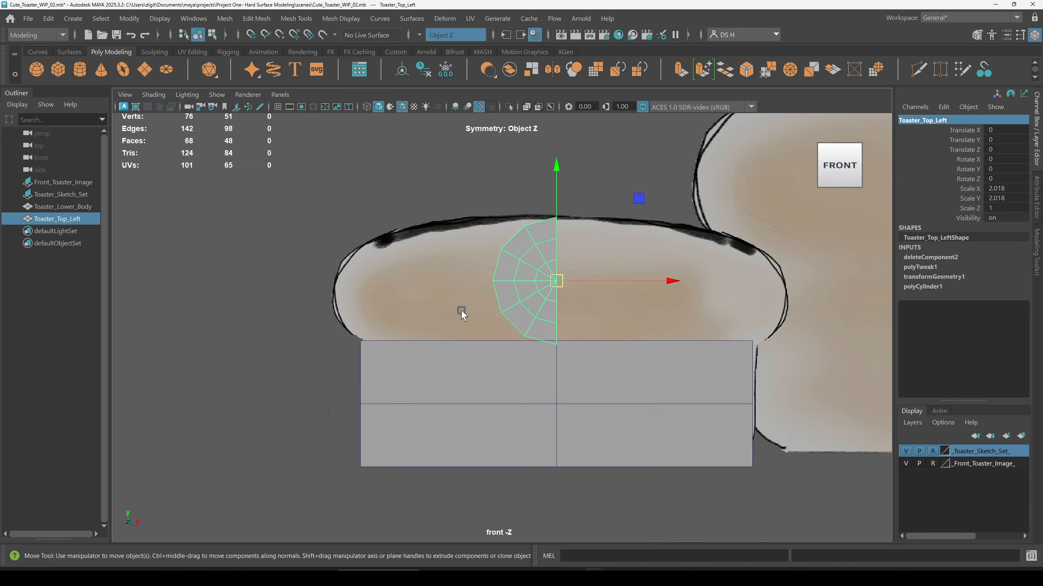
{"action": "scroll", "coordinate": [648, 386], "scroll_direction": "up", "scroll_amount": 3}
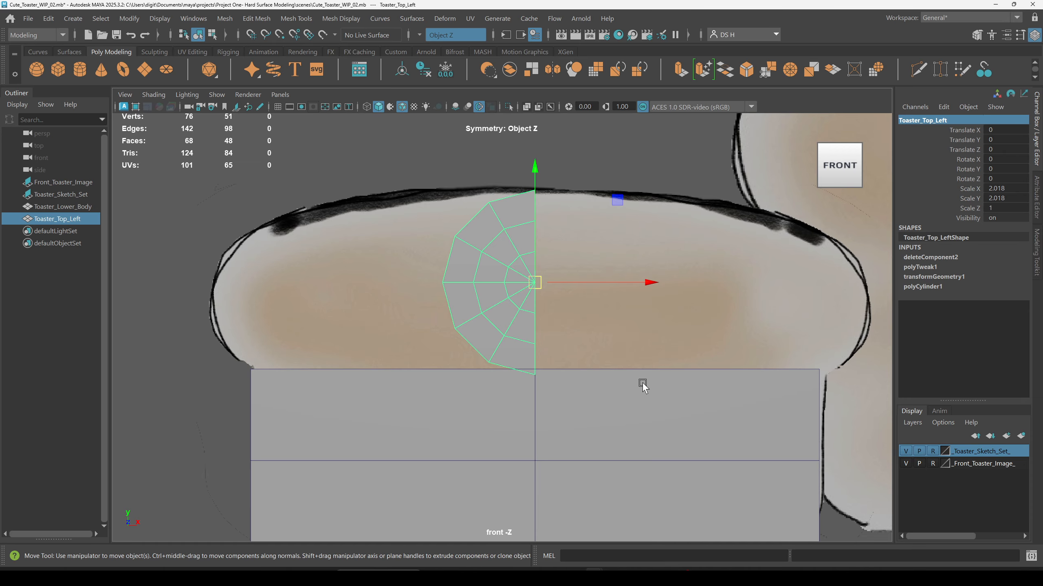
{"action": "key", "text": "3"}
{"action": "left_click_drag", "start_coordinate": [632, 282], "coordinate": [397, 294]}
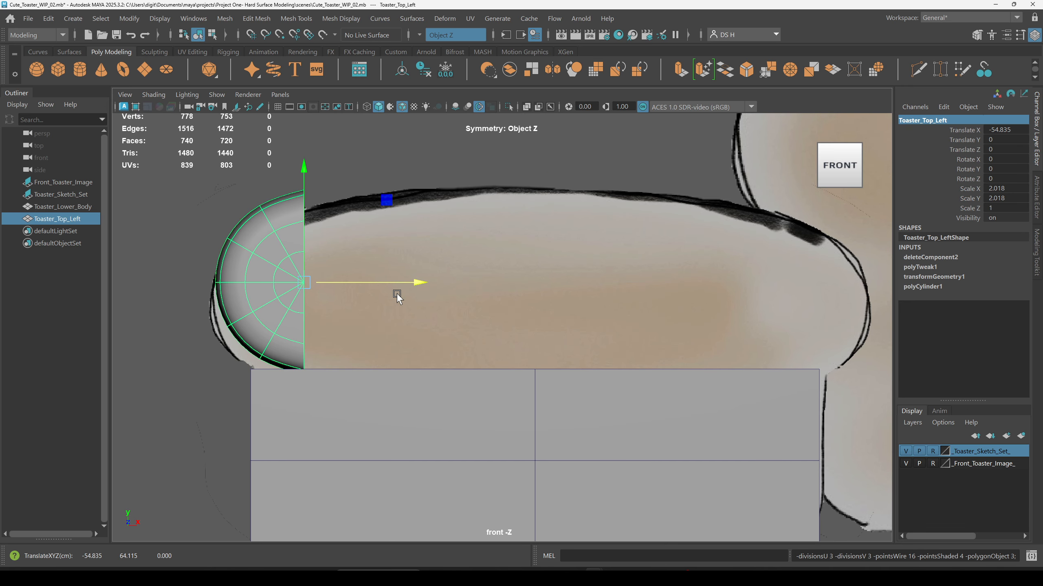
{"action": "key", "text": "1"}
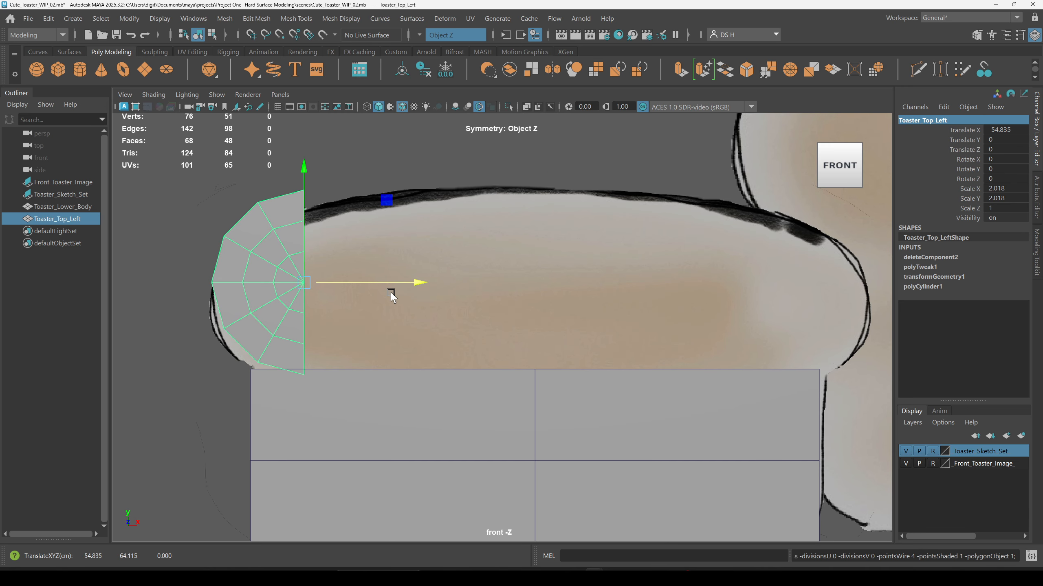
{"action": "left_click_drag", "start_coordinate": [397, 287], "coordinate": [565, 285]}
{"action": "key", "text": "ctrl+z"}
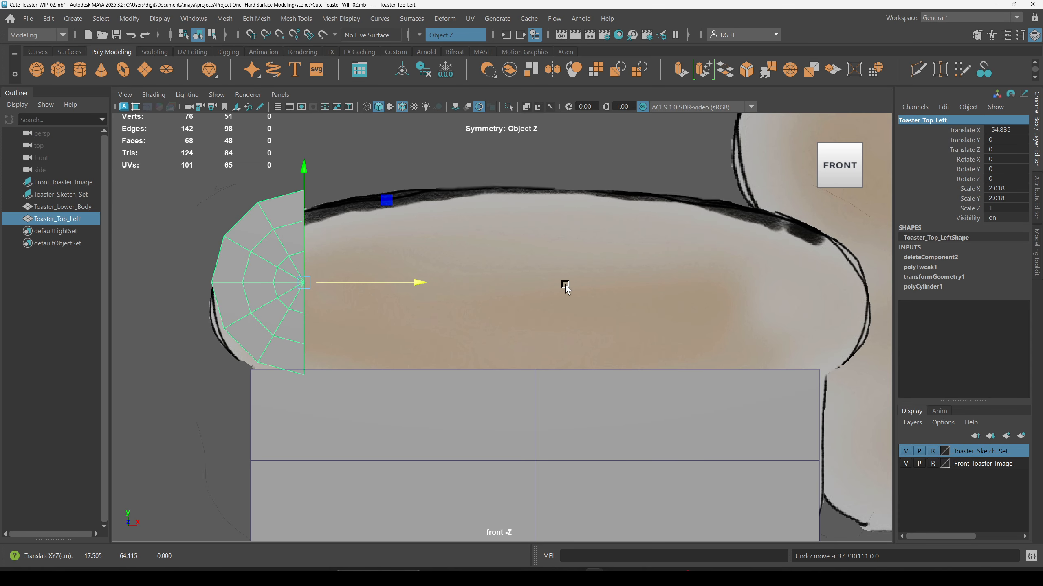
{"action": "key", "text": "ctrl+z"}
Step: Scale the half cylinder down uniformly to about 1.818 and nudge it slightly downward
{"action": "key", "text": "r"}
{"action": "middle_click_drag", "start_coordinate": [621, 197], "coordinate": [617, 200]}
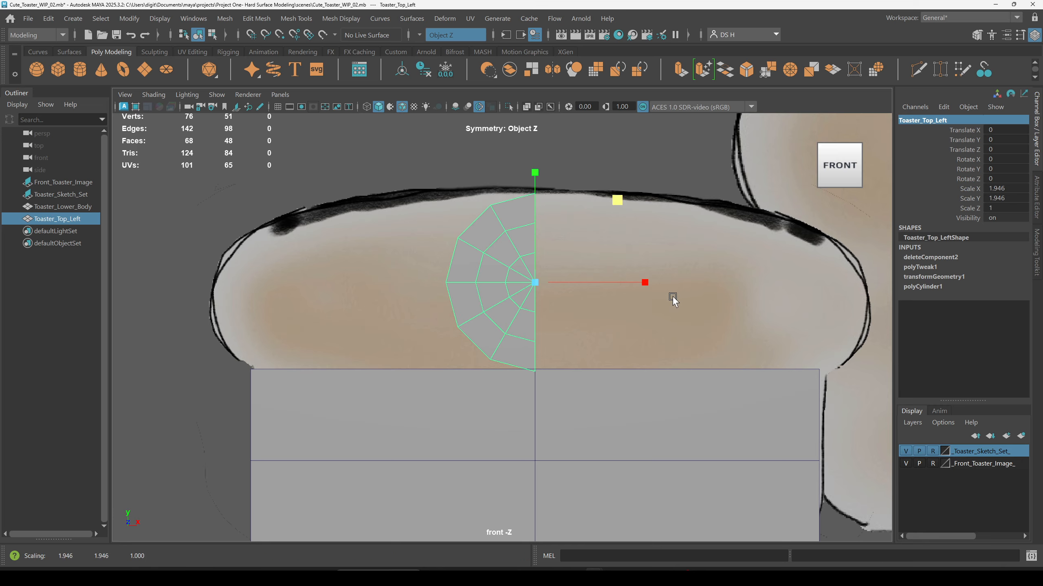
{"action": "middle_click_drag", "start_coordinate": [613, 200], "coordinate": [612, 202]}
{"action": "key", "text": "w"}
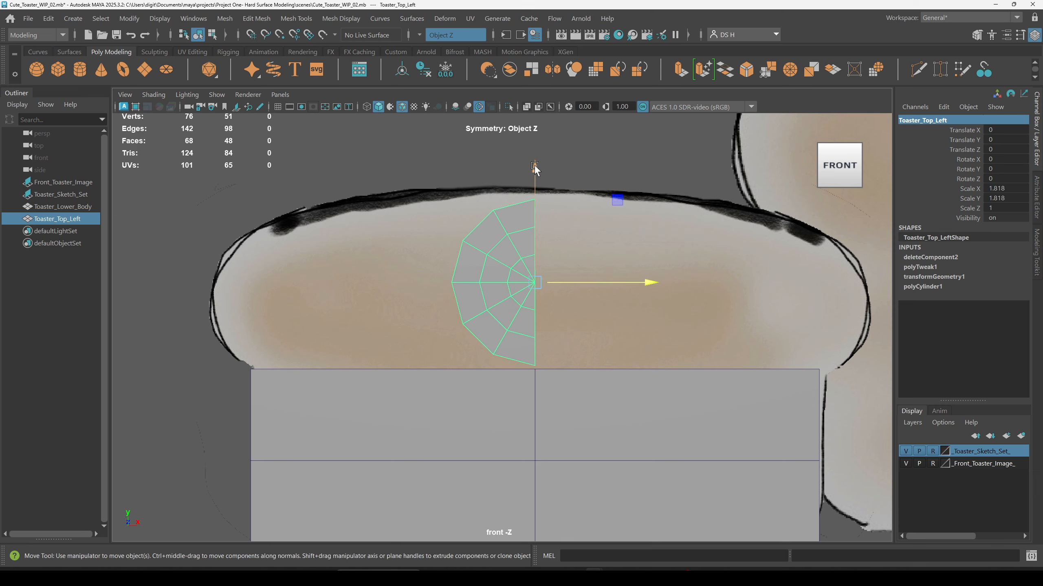
{"action": "left_click_drag", "start_coordinate": [534, 166], "coordinate": [534, 169]}
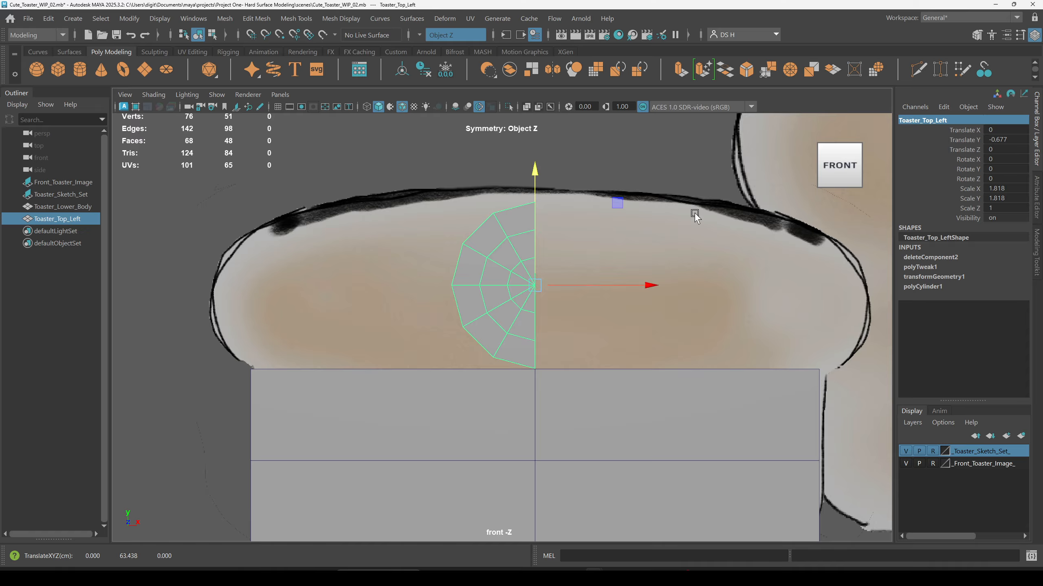
{"action": "key", "text": "3"}
{"action": "left_click_drag", "start_coordinate": [648, 283], "coordinate": [431, 294]}
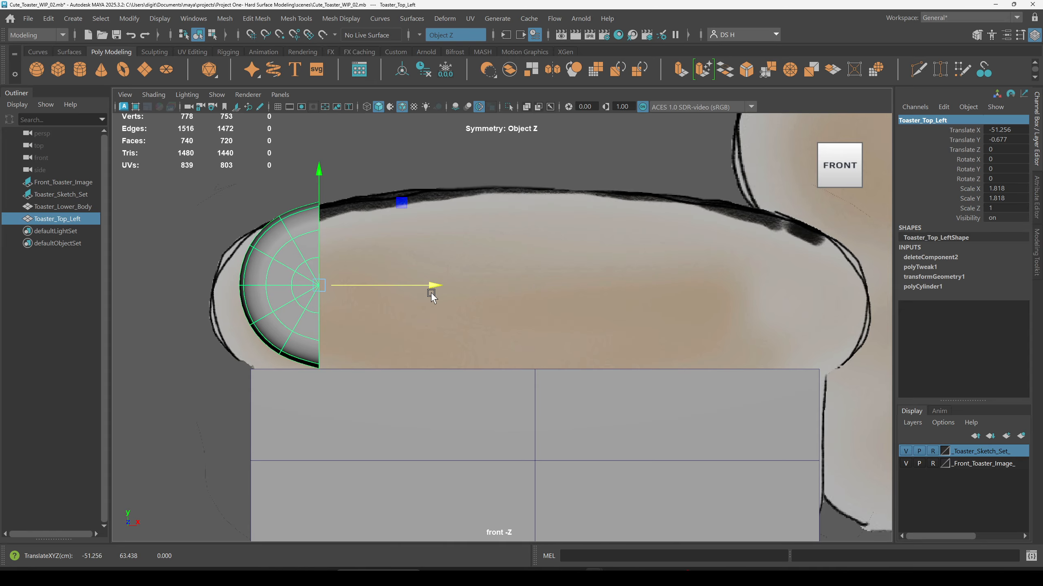
{"action": "key", "text": "ctrl+z"}
{"action": "key", "text": "1"}
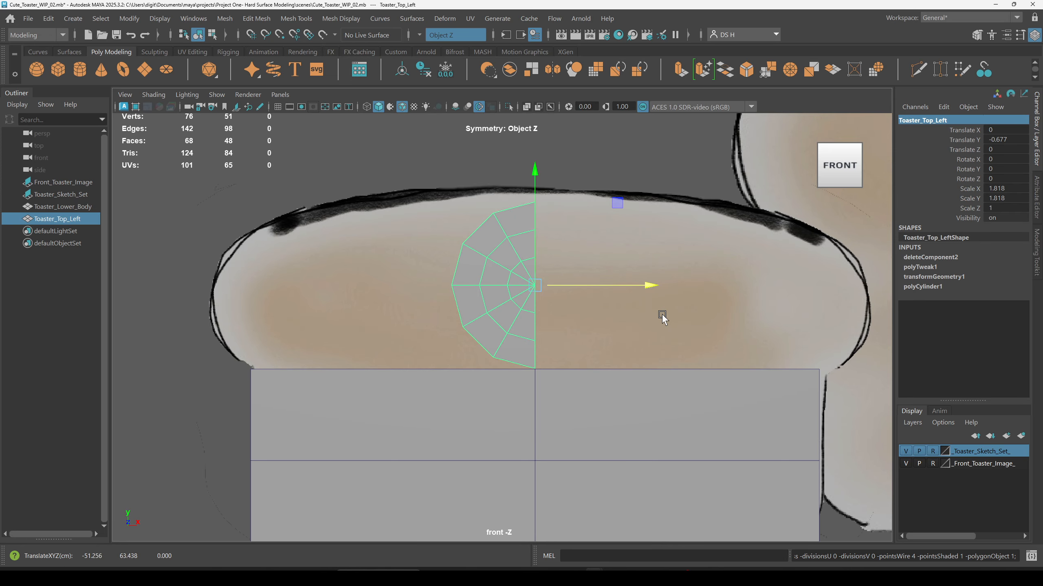
Step: Snap the half cylinder's pivot to its bottom vertex on the center edge
{"action": "right_click_drag", "start_coordinate": [515, 287], "coordinate": [775, 339], "text": "alt"}
{"action": "mouse_move", "coordinate": [651, 340]}
{"action": "middle_mouse_down", "text": "alt"}
{"action": "mouse_move", "coordinate": [644, 324]}
{"action": "mouse_move", "coordinate": [633, 333]}
{"action": "middle_mouse_up", "text": "alt"}
{"action": "middle_click_drag", "start_coordinate": [552, 305], "coordinate": [531, 316], "text": "alt"}
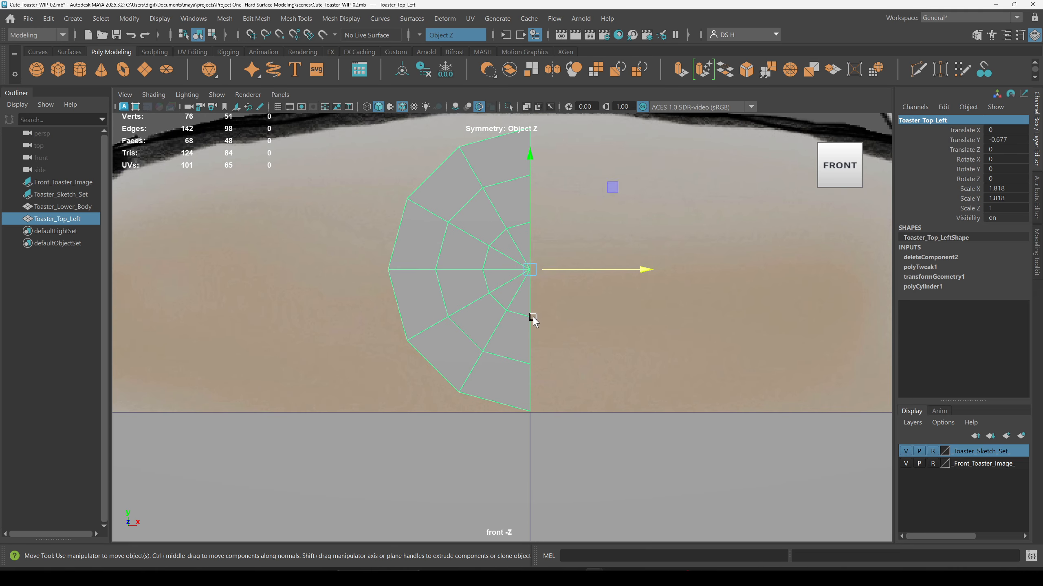
{"action": "key", "text": "d"}
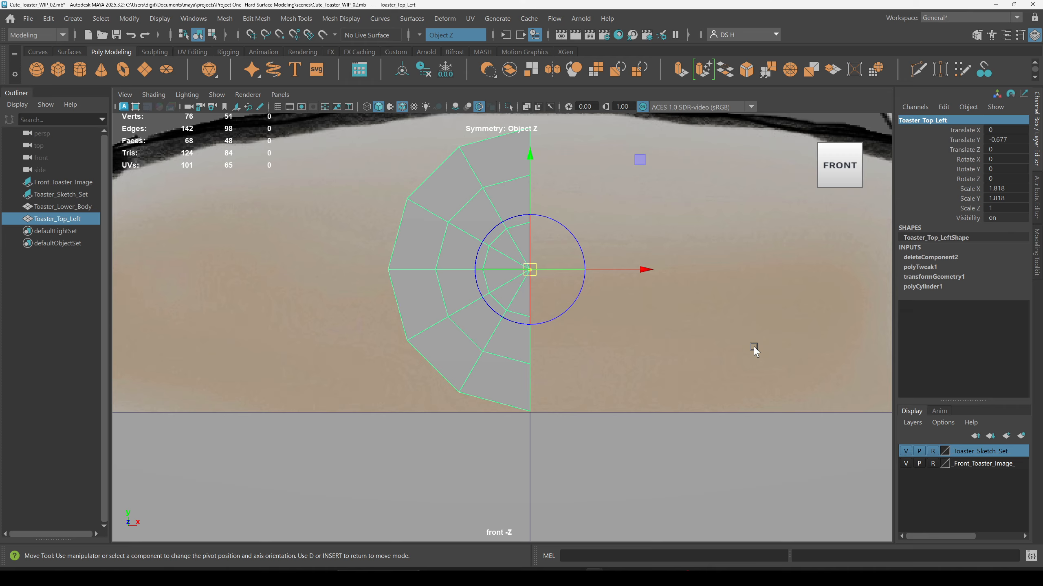
{"action": "left_click_drag", "start_coordinate": [528, 156], "coordinate": [570, 164]}
{"action": "left_click_drag", "start_coordinate": [641, 270], "coordinate": [684, 284]}
{"action": "key", "text": "ctrl+z"}
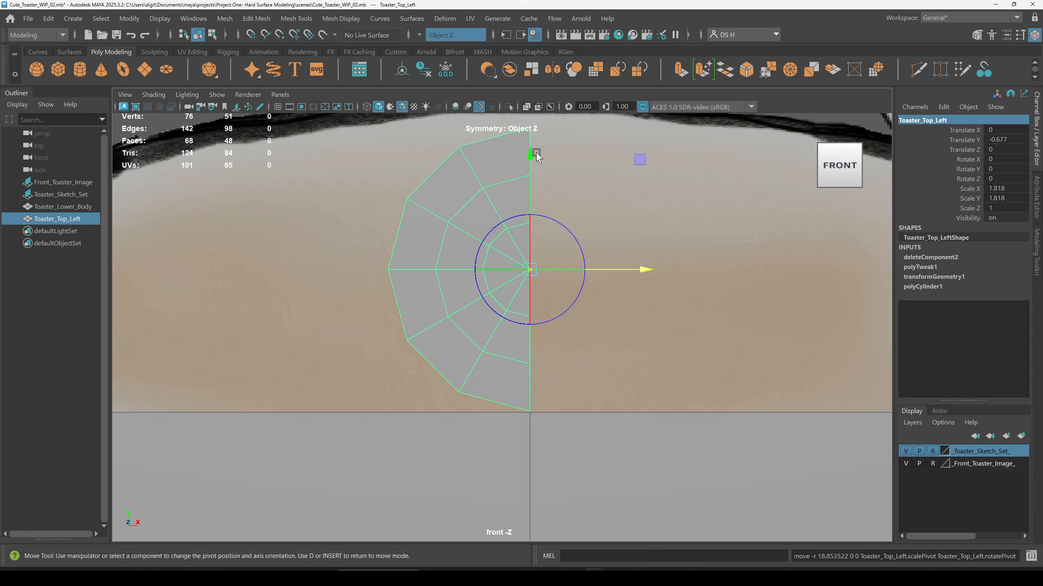
{"action": "key", "text": "v"}
{"action": "key", "text": "v"}
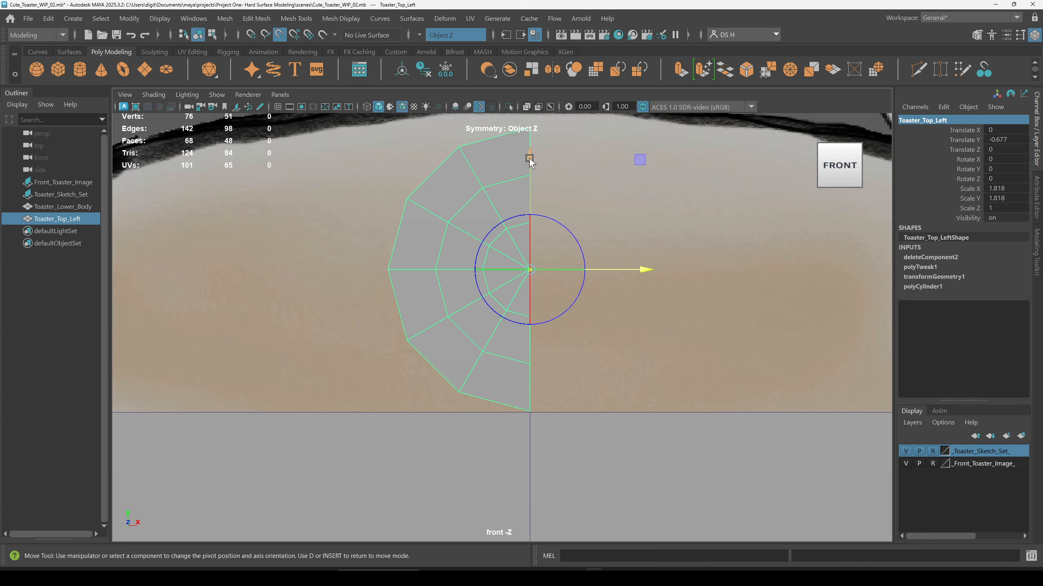
{"action": "left_click_drag", "start_coordinate": [530, 160], "coordinate": [549, 405]}
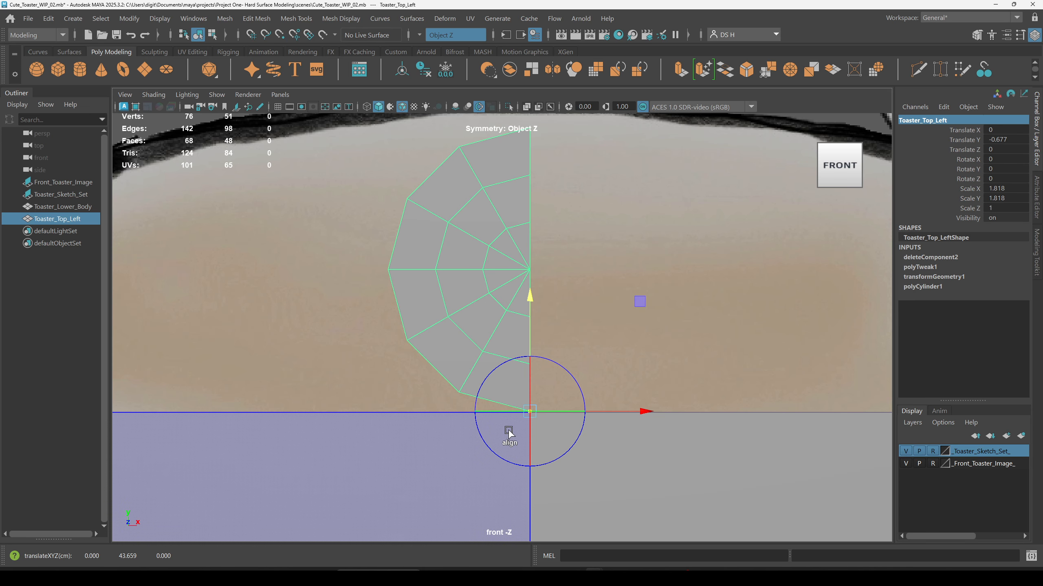
Step: Examine the pivot placement at the bottom center of the half cylinder
{"action": "right_click_drag", "start_coordinate": [491, 420], "coordinate": [965, 505], "text": "alt"}
{"action": "middle_click_drag", "start_coordinate": [656, 340], "coordinate": [485, 323], "text": "alt"}
{"action": "right_click_drag", "start_coordinate": [485, 324], "coordinate": [926, 496], "text": "alt"}
{"action": "middle_click_drag", "start_coordinate": [374, 366], "coordinate": [598, 342], "text": "alt"}
{"action": "right_click_drag", "start_coordinate": [598, 342], "coordinate": [881, 436], "text": "alt"}
{"action": "middle_click_drag", "start_coordinate": [692, 347], "coordinate": [535, 365], "text": "alt"}
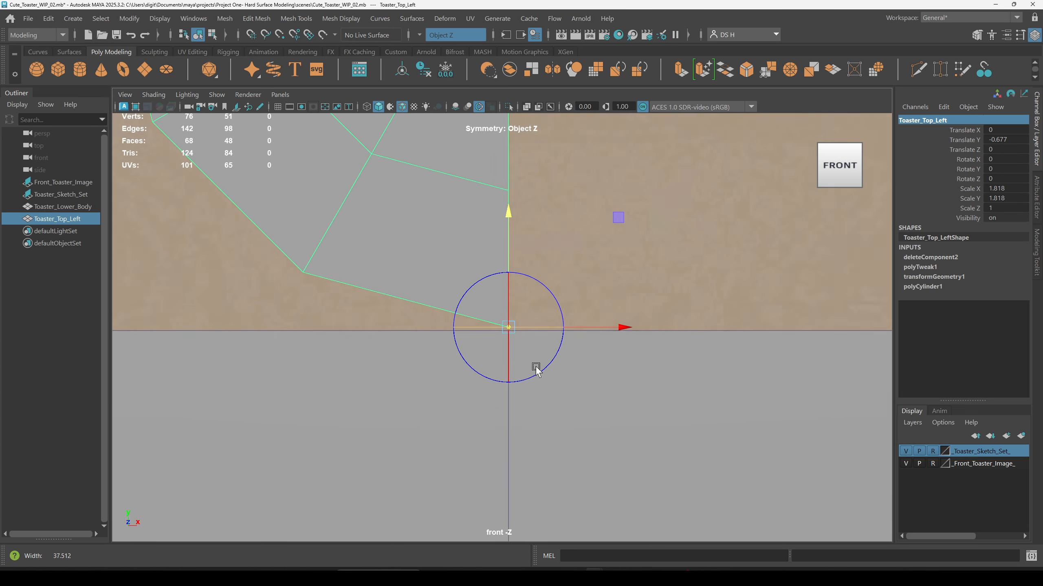
{"action": "middle_click_drag", "start_coordinate": [663, 235], "coordinate": [691, 360], "text": "alt"}
{"action": "key", "text": "d"}
{"action": "right_click_drag", "start_coordinate": [694, 356], "coordinate": [512, 337], "text": "alt"}
{"action": "middle_click_drag", "start_coordinate": [512, 338], "coordinate": [634, 343], "text": "alt"}
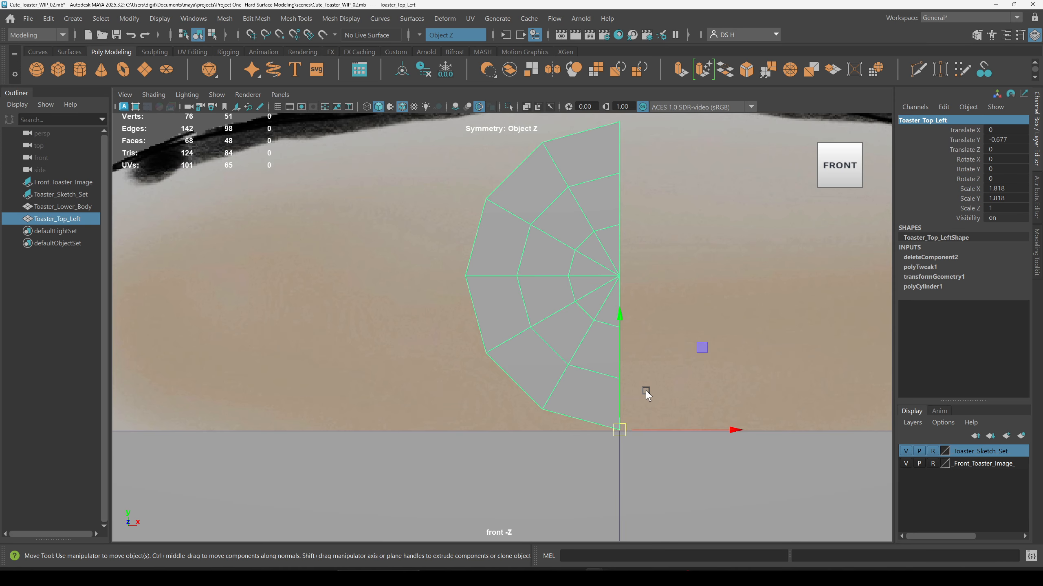
{"action": "right_click_drag", "start_coordinate": [675, 392], "coordinate": [494, 249], "text": "alt"}
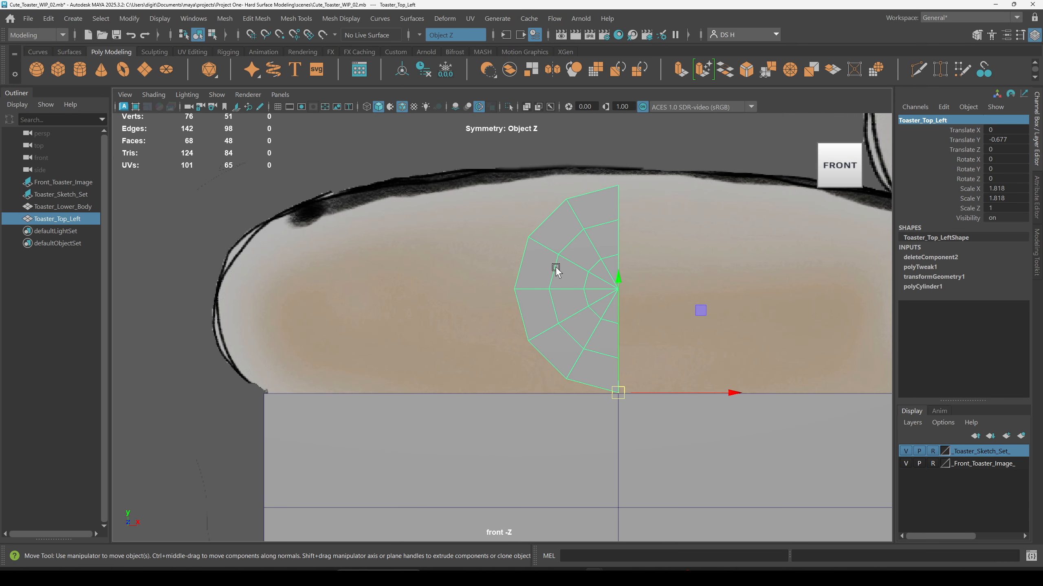
Step: Open the Duplicate Special options for the half cylinder
{"action": "left_click", "coordinate": [47, 19]}
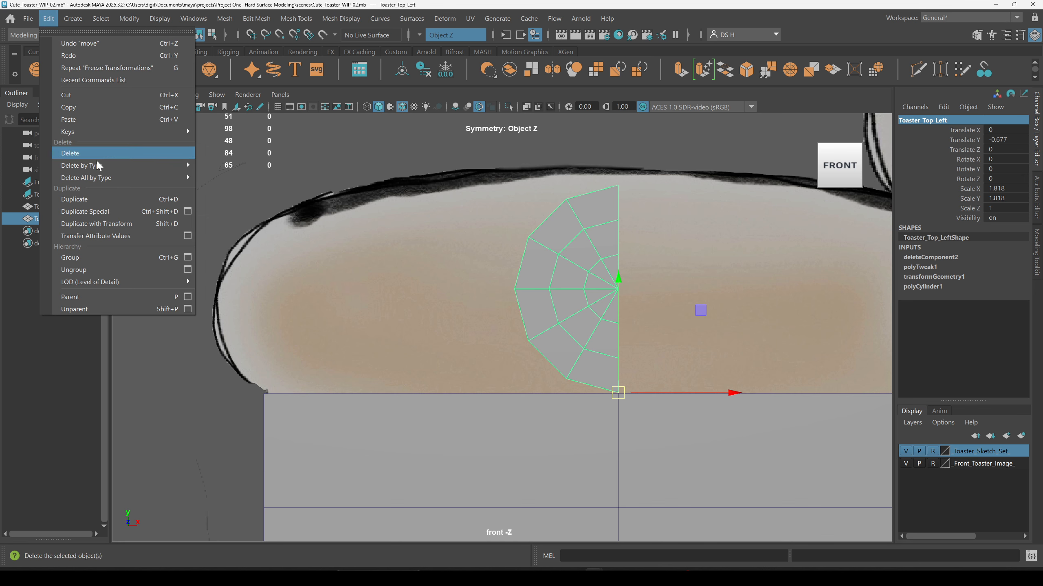
{"action": "left_click", "coordinate": [188, 211]}
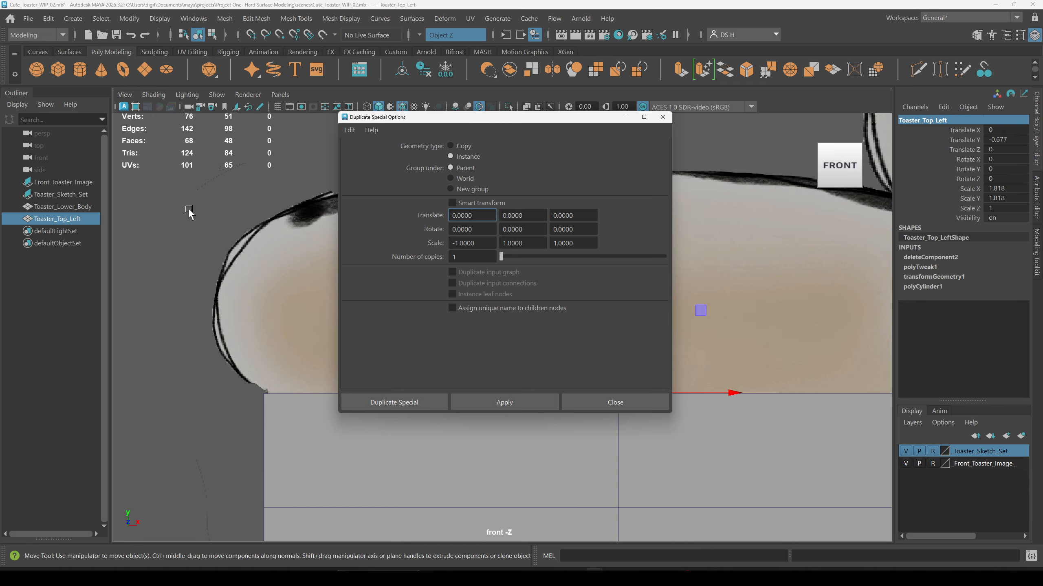
{"action": "left_click_drag", "start_coordinate": [427, 124], "coordinate": [161, 99]}
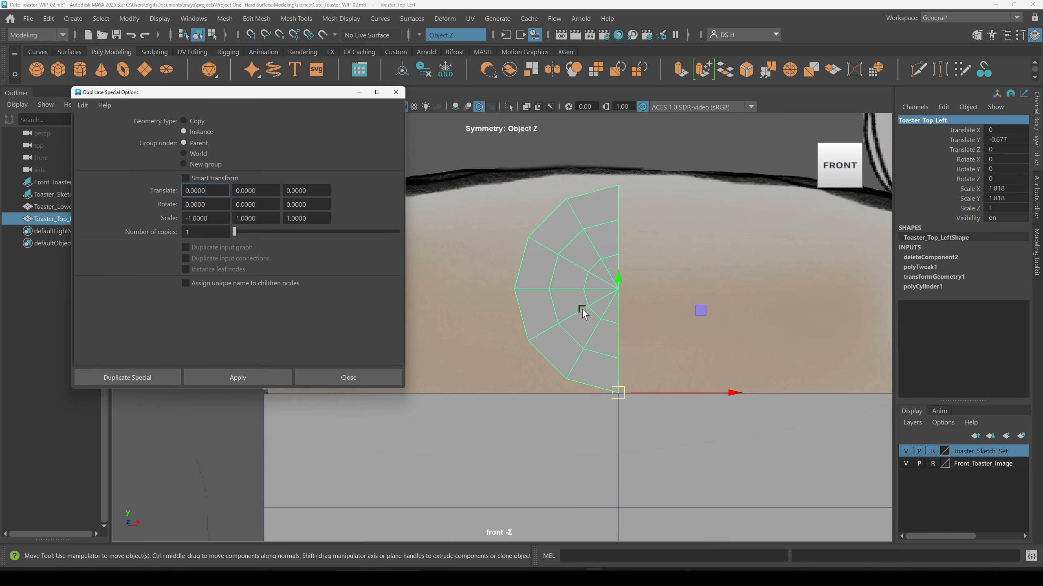
{"action": "middle_click_drag", "start_coordinate": [636, 297], "coordinate": [623, 245], "text": "alt"}
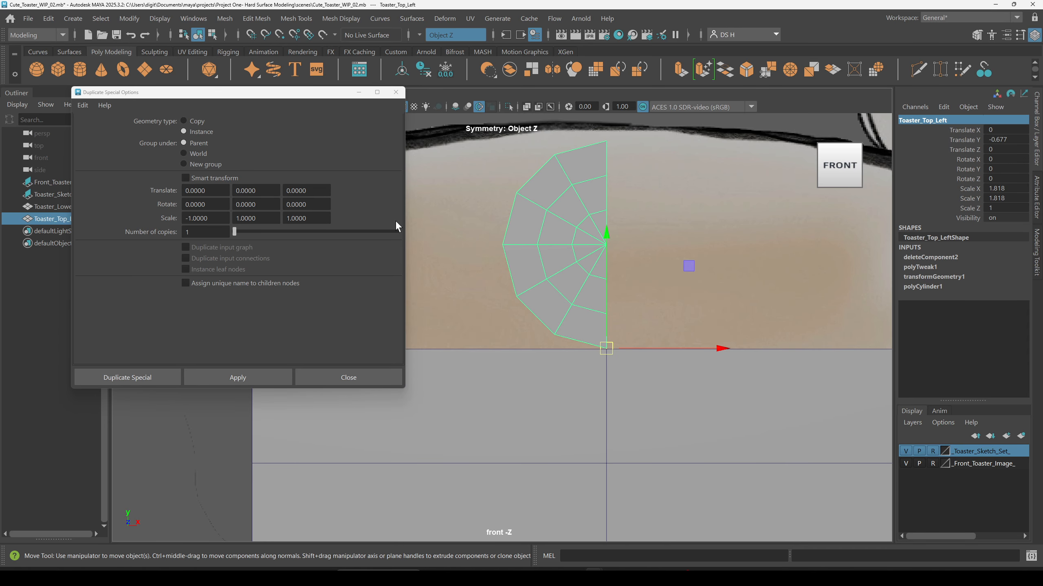
{"action": "left_click_drag", "start_coordinate": [234, 96], "coordinate": [217, 89]}
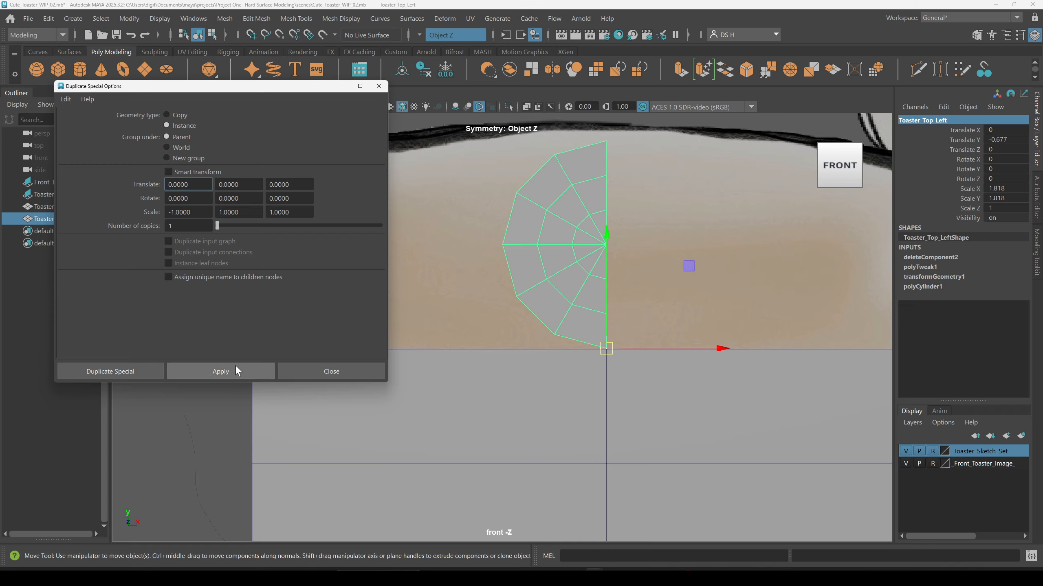
Step: Reset the Duplicate Special settings and set the geometry type to Instance
{"action": "left_click", "coordinate": [65, 99]}
{"action": "left_click", "coordinate": [99, 125]}
{"action": "left_click_drag", "start_coordinate": [137, 90], "coordinate": [186, 97]}
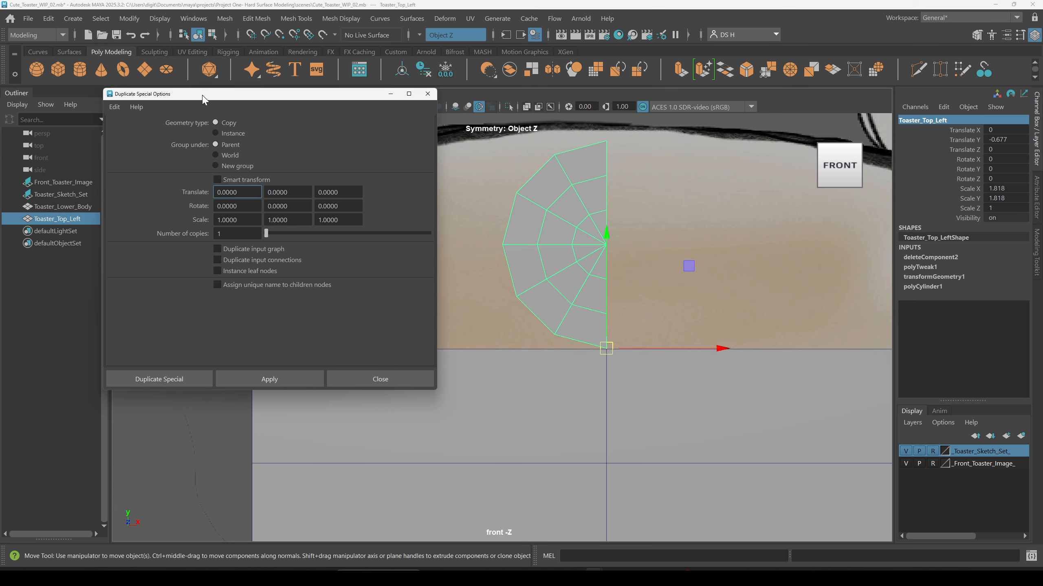
{"action": "left_click", "coordinate": [222, 132]}
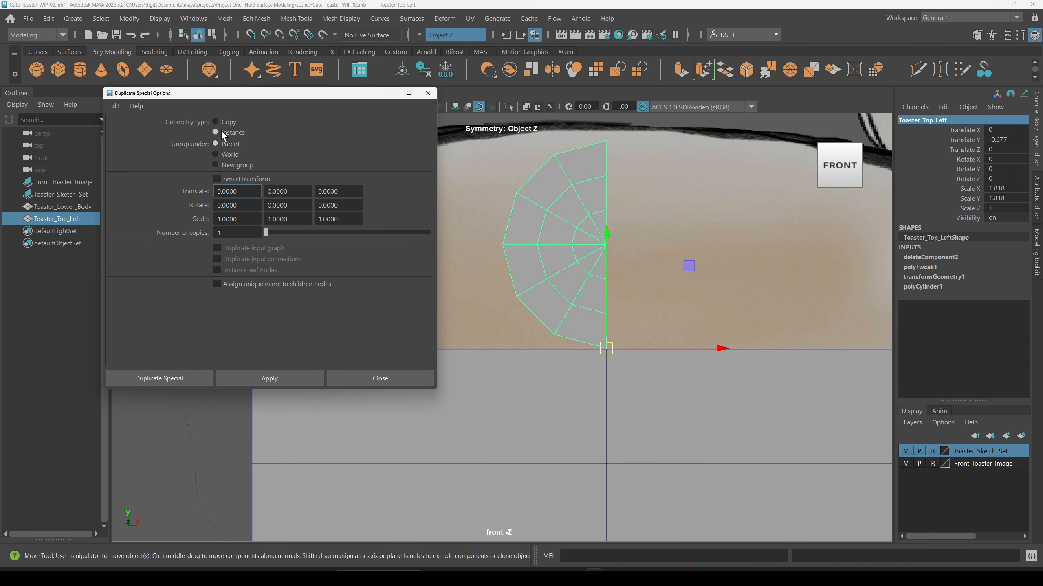
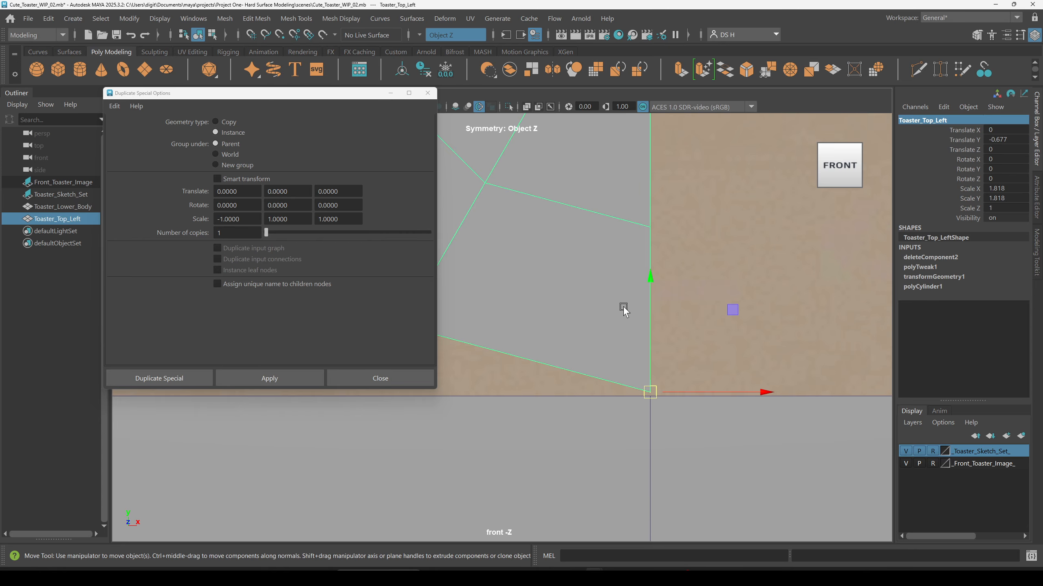
Step: Try to vertex-snap the half cylinder down onto the toaster body's top edge in the front view
{"action": "right_click_drag", "start_coordinate": [654, 271], "coordinate": [877, 392], "text": "alt"}
{"action": "middle_click_drag", "start_coordinate": [877, 391], "coordinate": [742, 360], "text": "alt"}
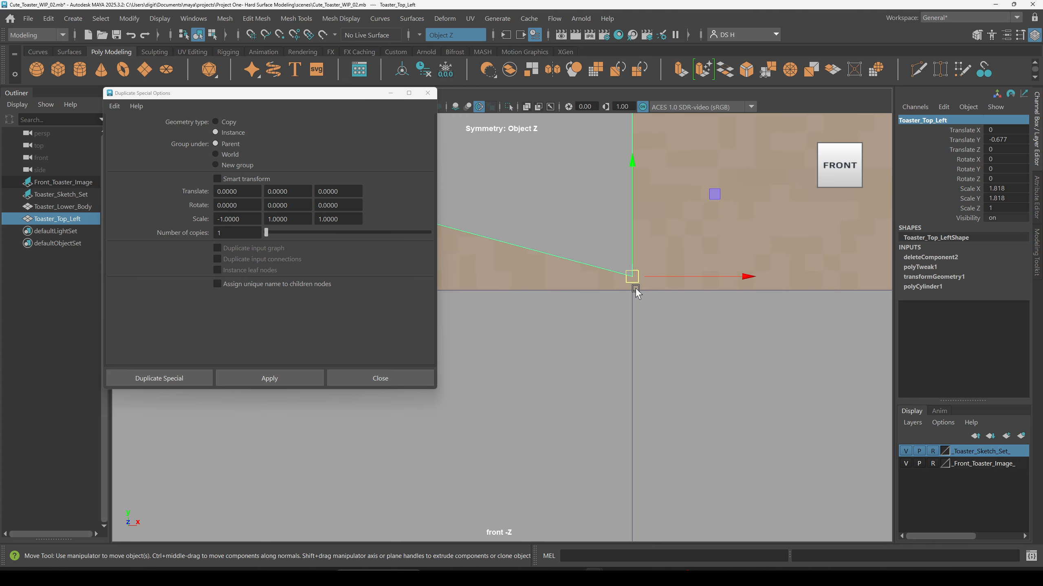
{"action": "key", "text": "v"}
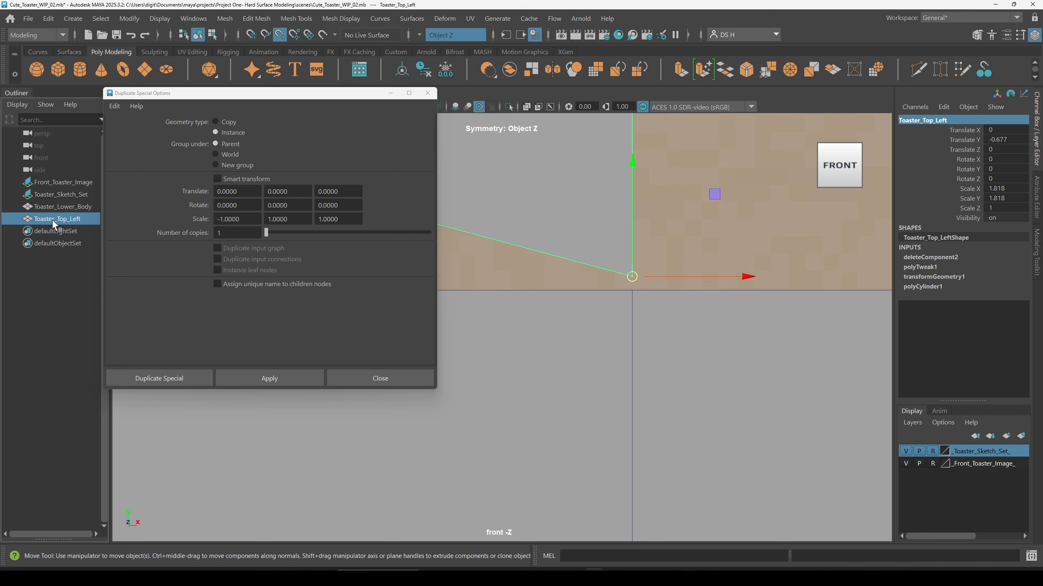
{"action": "left_click_drag", "start_coordinate": [632, 278], "coordinate": [632, 292]}
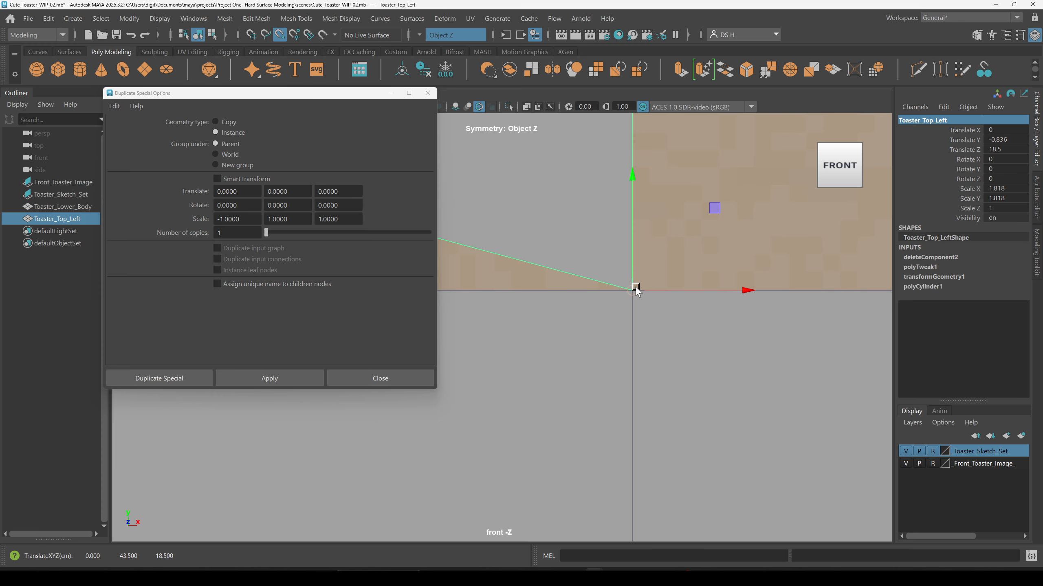
Step: Examine the half cylinder's placement against the body from the front and perspective views
{"action": "right_click_drag", "start_coordinate": [808, 340], "coordinate": [541, 269], "text": "alt"}
{"action": "middle_click_drag", "start_coordinate": [541, 269], "coordinate": [767, 364], "text": "alt"}
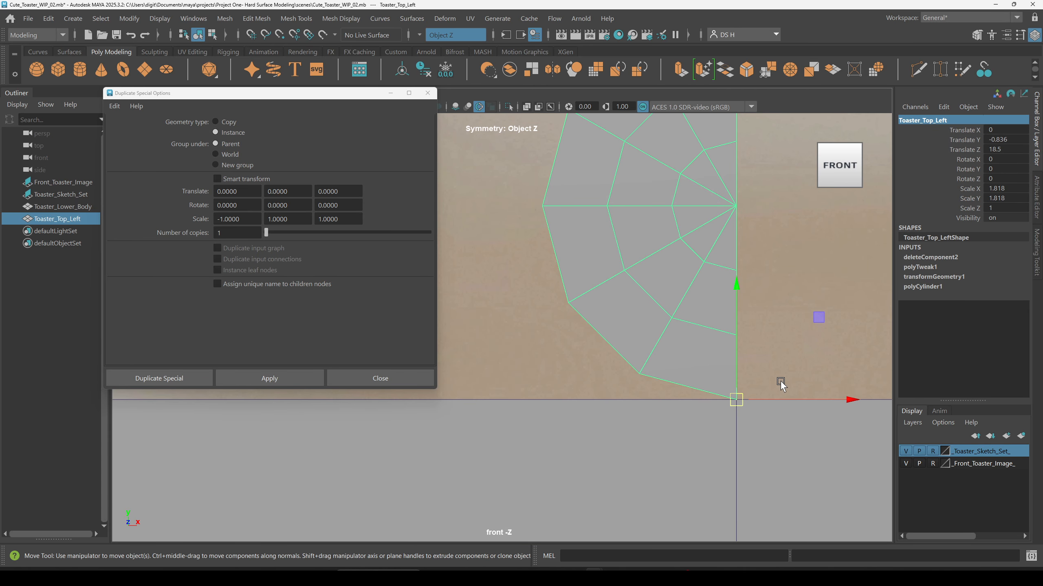
{"action": "scroll", "coordinate": [781, 291], "scroll_direction": "down", "scroll_amount": 5}
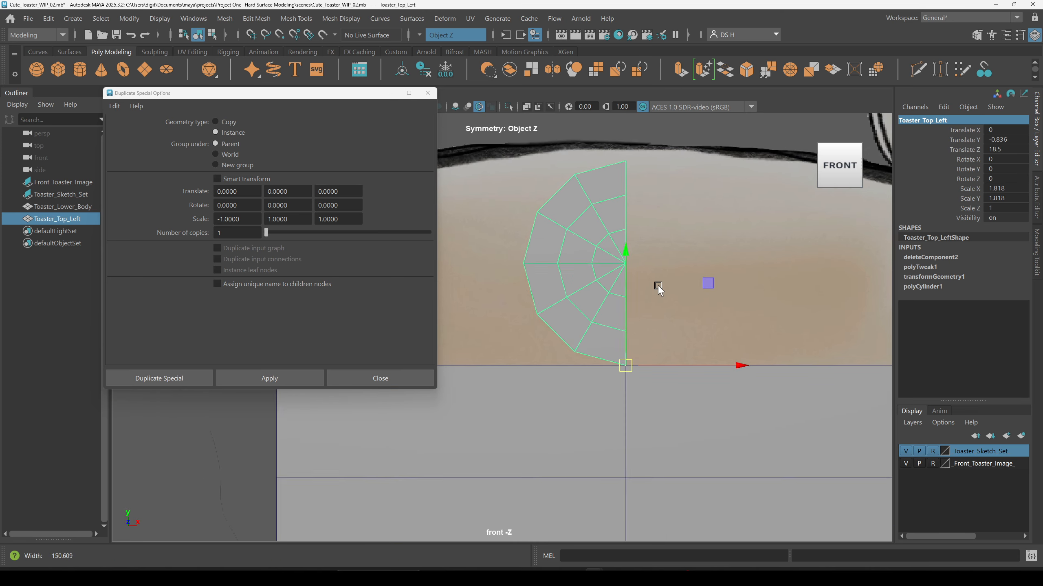
{"action": "key", "text": "space"}
{"action": "key", "text": "space"}
{"action": "left_click_drag", "start_coordinate": [679, 241], "coordinate": [750, 256], "text": "alt"}
{"action": "middle_click_drag", "start_coordinate": [632, 326], "coordinate": [680, 282], "text": "alt"}
{"action": "left_click_drag", "start_coordinate": [679, 282], "coordinate": [754, 329], "text": "alt"}
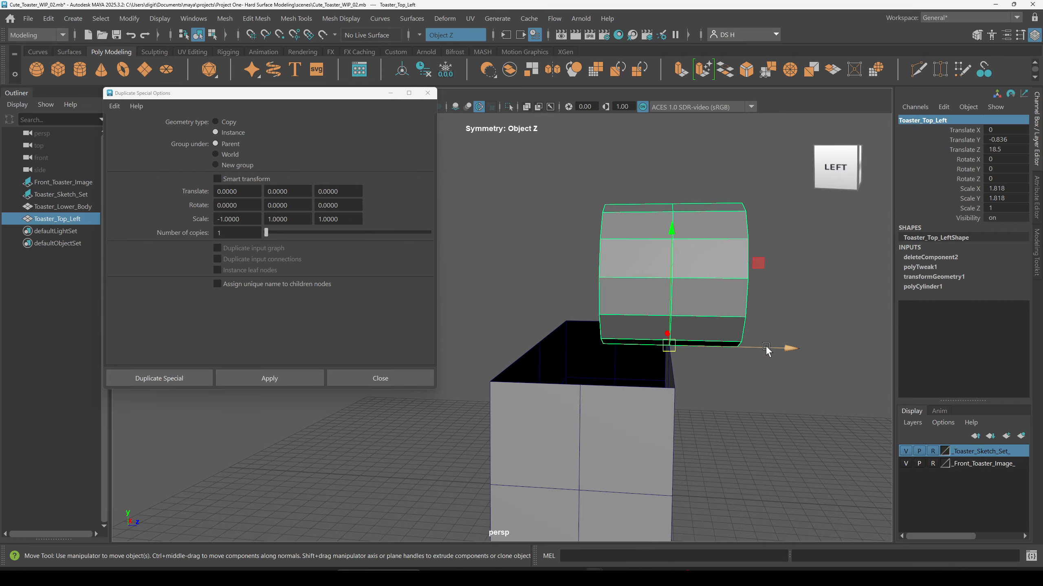
Step: Undo the half cylinder's snapping moves
{"action": "key", "text": "ctrl+z"}
{"action": "mouse_move", "coordinate": [721, 359]}
{"action": "left_mouse_down", "text": "alt"}
{"action": "mouse_move", "coordinate": [665, 345]}
{"action": "mouse_move", "coordinate": [722, 347]}
{"action": "left_mouse_up", "text": "alt"}
{"action": "key", "text": "ctrl+z"}
{"action": "key", "text": "ctrl+y"}
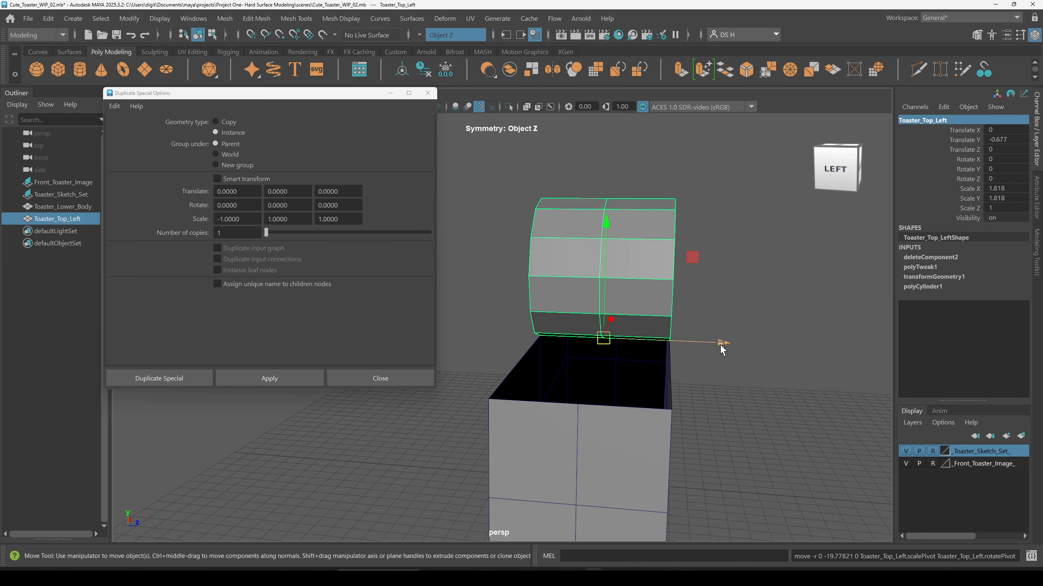
{"action": "mouse_move", "coordinate": [721, 348]}
{"action": "left_mouse_down", "text": "alt"}
{"action": "mouse_move", "coordinate": [698, 342]}
{"action": "mouse_move", "coordinate": [706, 349]}
{"action": "left_mouse_up", "text": "alt"}
{"action": "key", "text": "ctrl+z"}
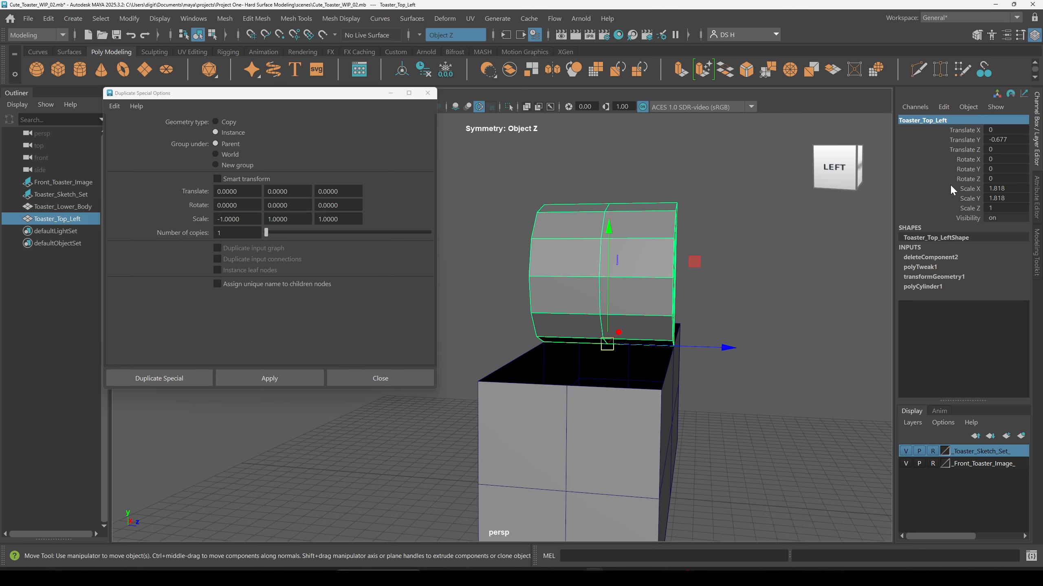
Step: Move the Duplicate Special options window aside to clear the side view
{"action": "double_click", "coordinate": [1004, 141]}
{"action": "double_click", "coordinate": [1002, 208]}
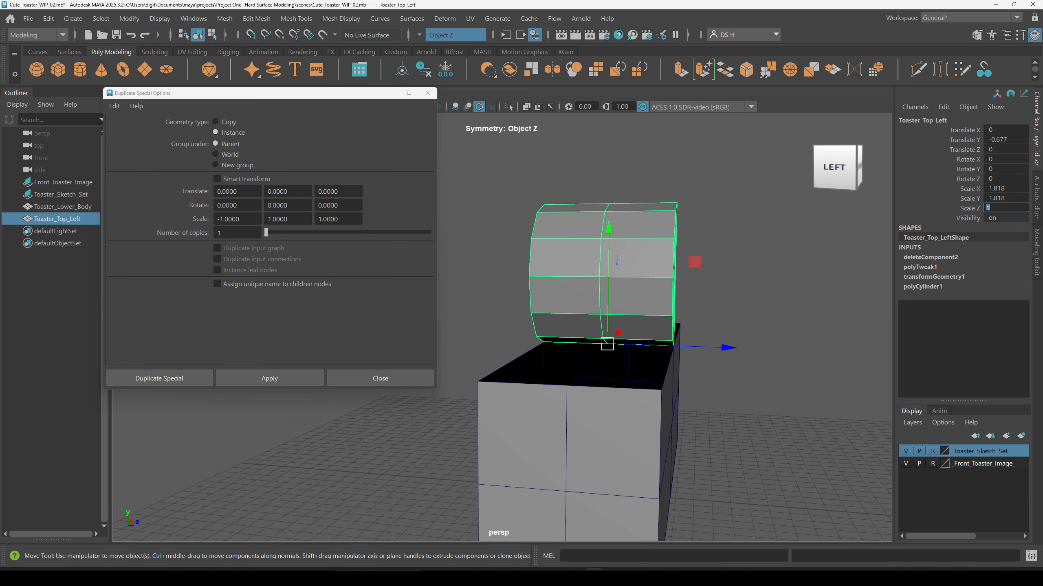
{"action": "left_click_drag", "start_coordinate": [684, 312], "coordinate": [601, 314], "text": "alt"}
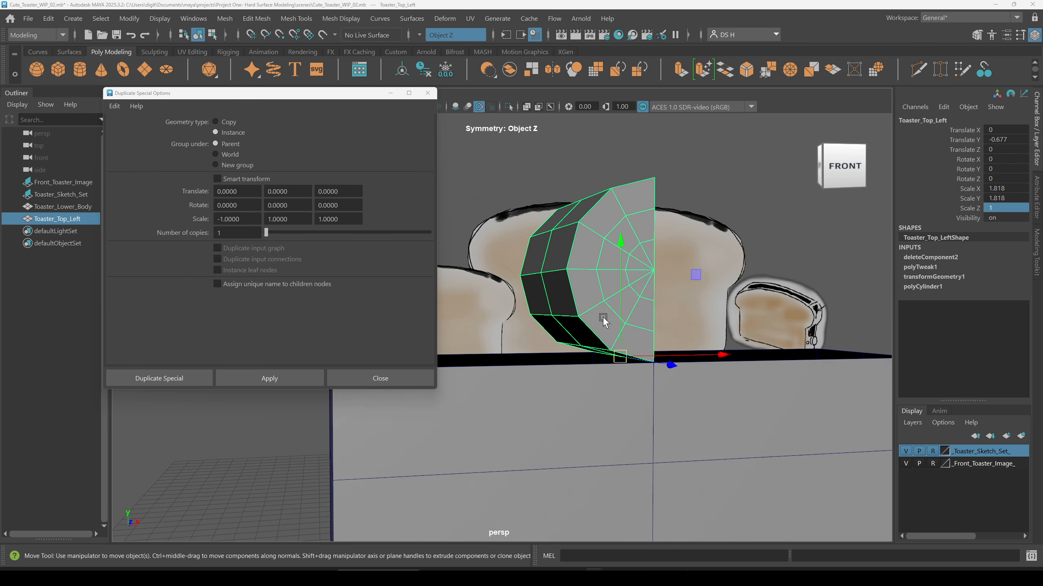
{"action": "key", "text": "space"}
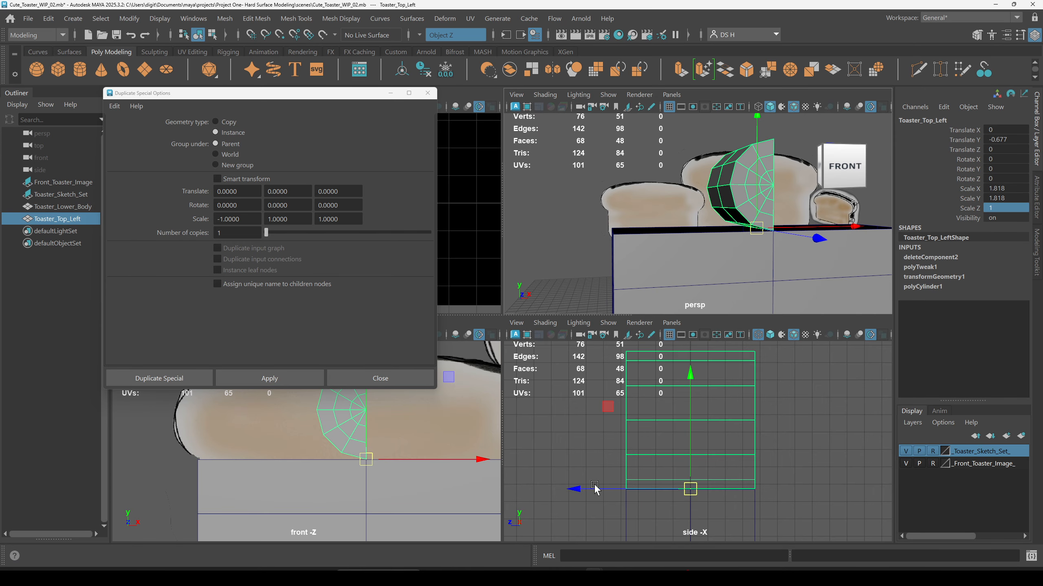
{"action": "key", "text": "space"}
{"action": "right_click_drag", "start_coordinate": [728, 331], "coordinate": [815, 409], "text": "alt"}
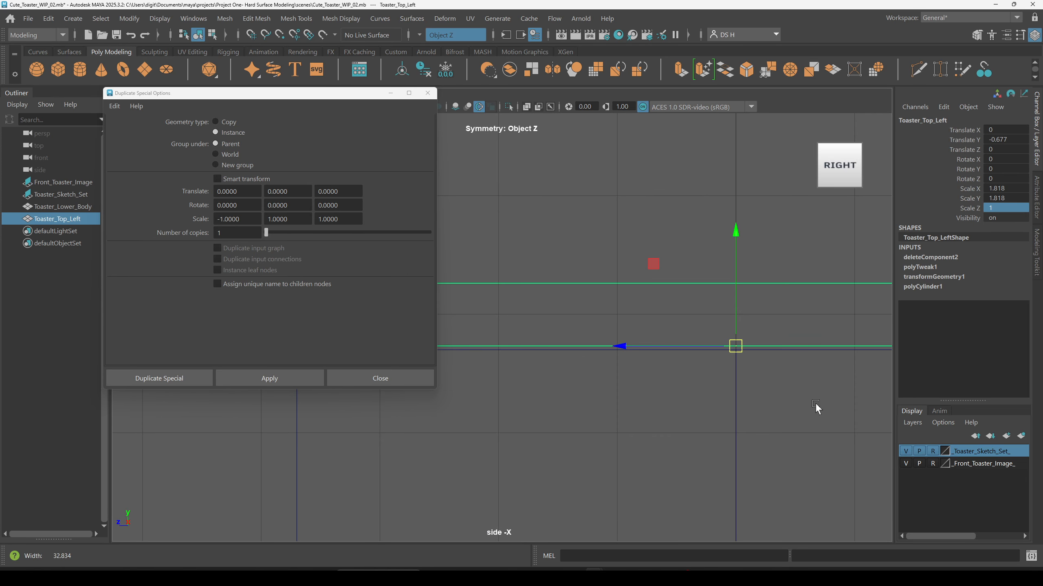
{"action": "left_click_drag", "start_coordinate": [360, 96], "coordinate": [170, 414]}
{"action": "right_click_drag", "start_coordinate": [354, 231], "coordinate": [90, 368], "text": "alt"}
{"action": "middle_click_drag", "start_coordinate": [543, 463], "coordinate": [524, 363], "text": "alt"}
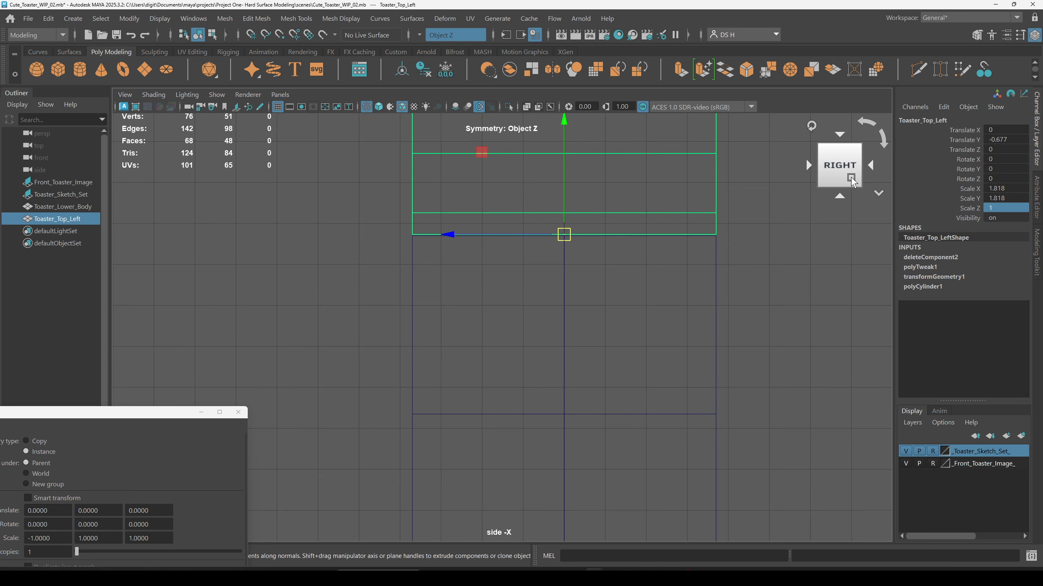
{"action": "scroll", "coordinate": [706, 324], "scroll_direction": "down", "scroll_amount": 1}
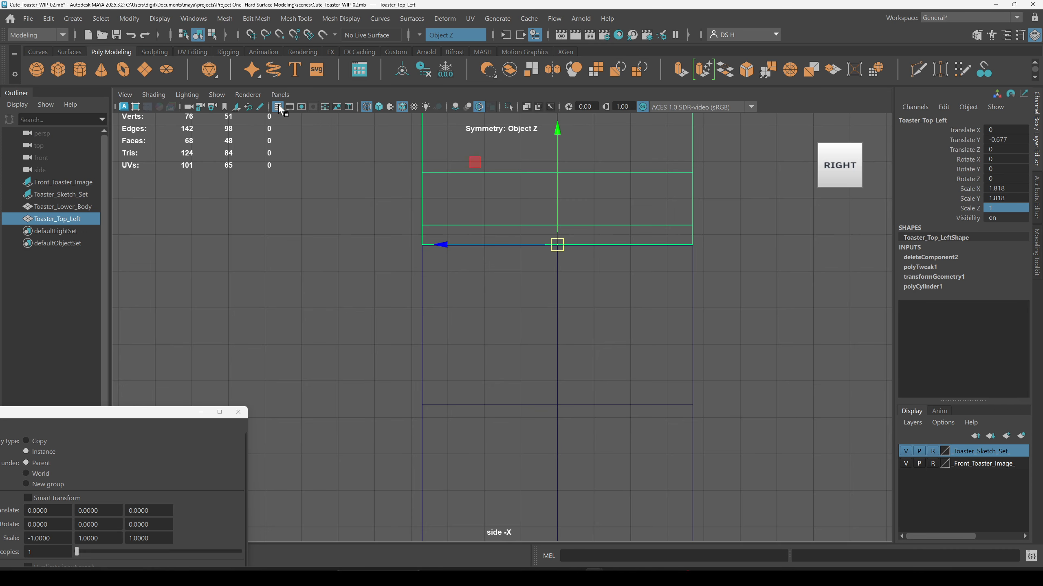
Step: Try to vertex-snap the half cylinder in the side view, then undo the move
{"action": "right_click_drag", "start_coordinate": [467, 246], "coordinate": [528, 214], "text": "alt"}
{"action": "middle_click_drag", "start_coordinate": [528, 213], "coordinate": [431, 384], "text": "alt"}
{"action": "right_click_drag", "start_coordinate": [432, 385], "coordinate": [538, 391], "text": "alt"}
{"action": "middle_click_drag", "start_coordinate": [537, 391], "coordinate": [553, 304], "text": "alt"}
{"action": "right_click_drag", "start_coordinate": [552, 305], "coordinate": [966, 308], "text": "alt"}
{"action": "middle_click_drag", "start_coordinate": [738, 237], "coordinate": [572, 356], "text": "alt"}
{"action": "key", "text": "v"}
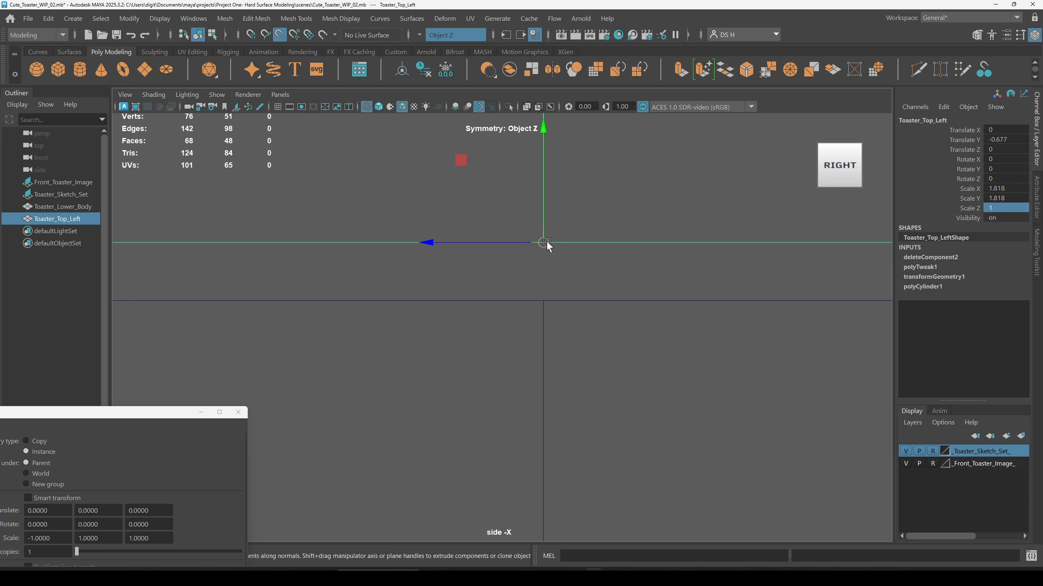
{"action": "left_click_drag", "start_coordinate": [546, 241], "coordinate": [541, 301]}
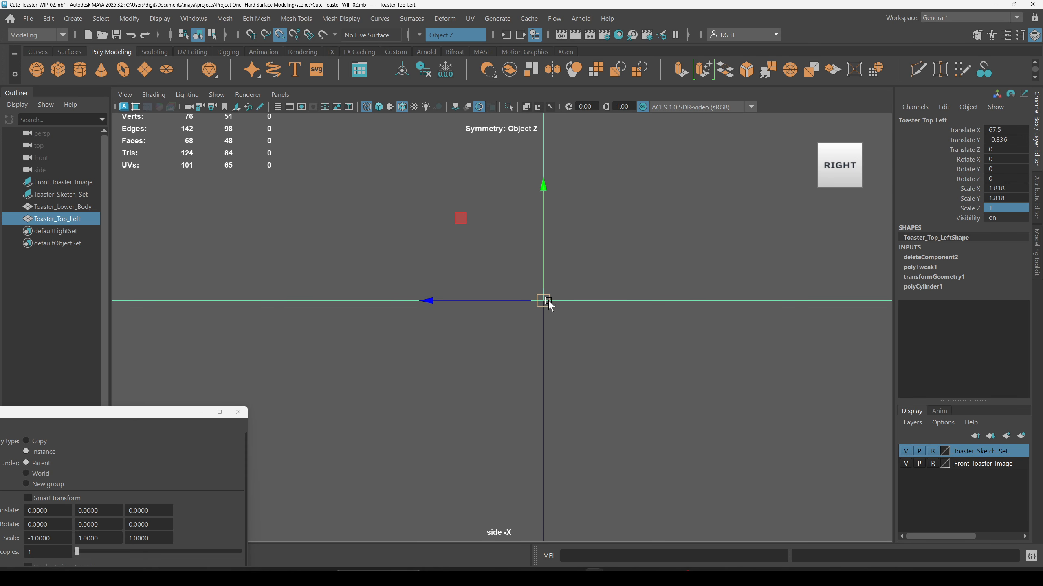
{"action": "key", "text": "space"}
{"action": "key", "text": "ctrl+z"}
{"action": "key", "text": "ctrl+z"}
{"action": "key", "text": "ctrl+z"}
{"action": "key", "text": "ctrl+z"}
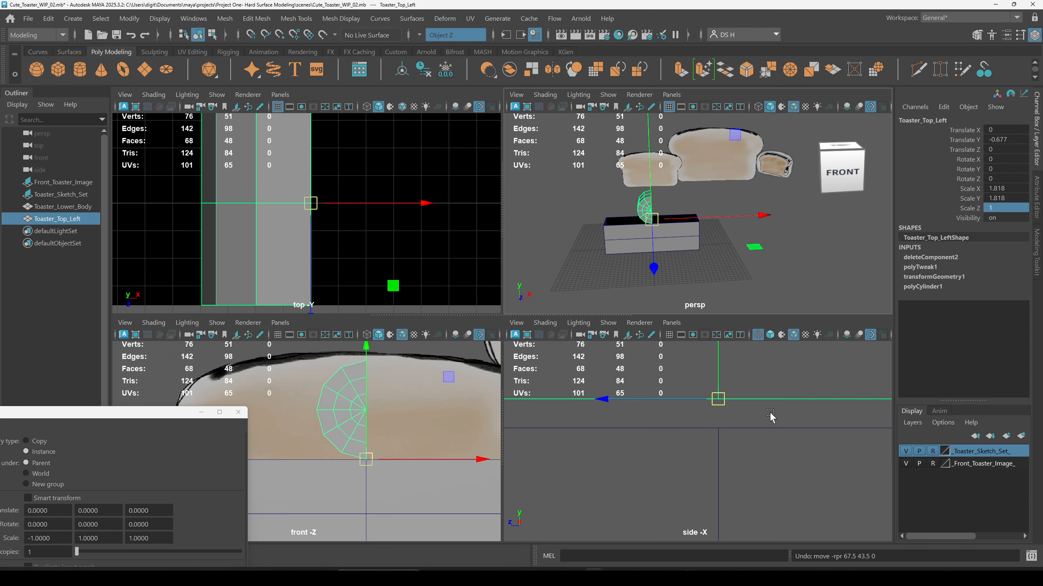
{"action": "key", "text": "f"}
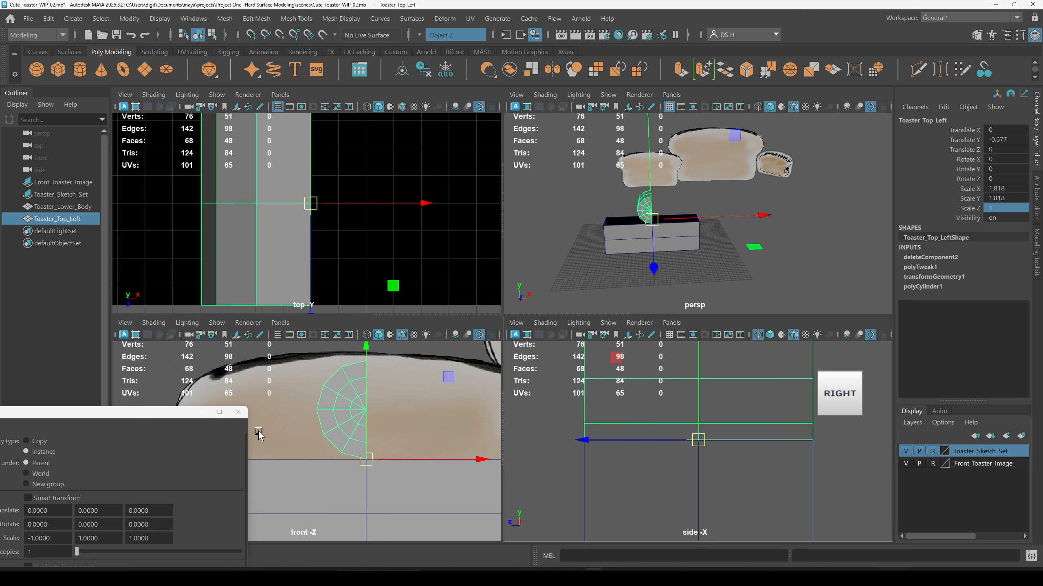
Step: Try another vertex snap of the half cylinder in the side view and undo it
{"action": "key", "text": "space"}
{"action": "right_click_drag", "start_coordinate": [579, 328], "coordinate": [656, 370], "text": "alt"}
{"action": "mouse_move", "coordinate": [657, 370]}
{"action": "middle_mouse_down", "text": "alt"}
{"action": "mouse_move", "coordinate": [617, 338]}
{"action": "mouse_move", "coordinate": [396, 241]}
{"action": "middle_mouse_up", "text": "alt"}
{"action": "right_click_drag", "start_coordinate": [396, 241], "coordinate": [771, 337], "text": "alt"}
{"action": "key", "text": "v"}
{"action": "left_click_drag", "start_coordinate": [686, 235], "coordinate": [801, 244]}
{"action": "key", "text": "space"}
{"action": "key", "text": "f"}
{"action": "key", "text": "ctrl+z"}
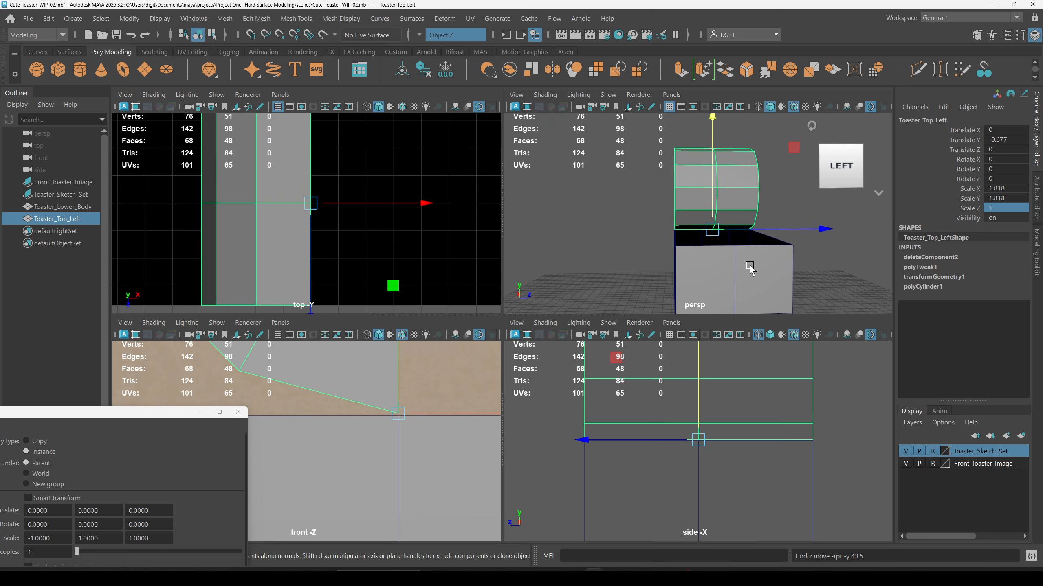
Step: Vertex-snap the half cylinder down so its bottom center sits on the body's top edge in the front view
{"action": "key", "text": "space"}
{"action": "middle_click_drag", "start_coordinate": [651, 310], "coordinate": [528, 392], "text": "alt"}
{"action": "scroll", "coordinate": [518, 518], "scroll_direction": "up", "scroll_amount": 3}
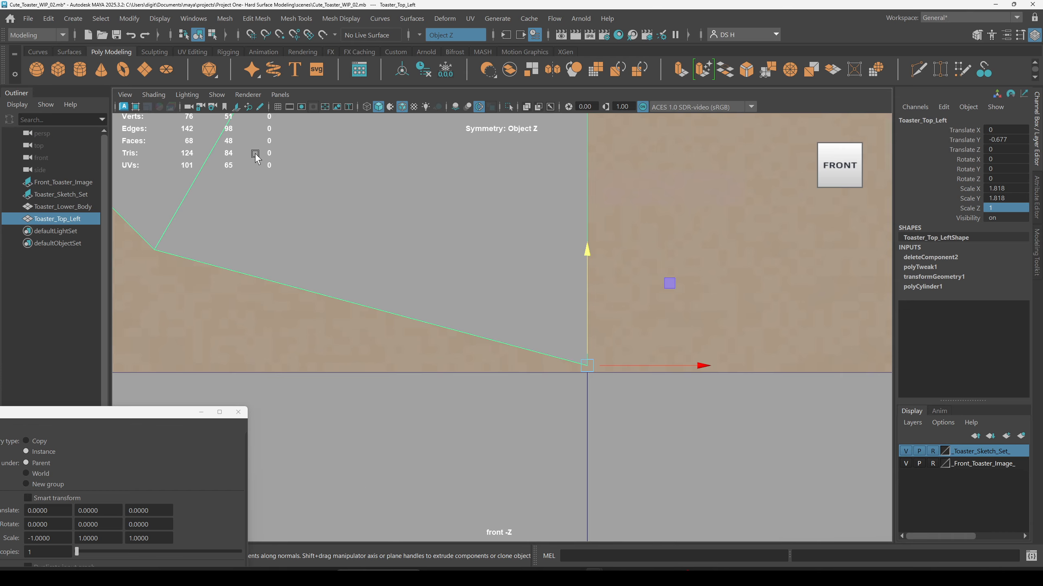
{"action": "middle_click_drag", "start_coordinate": [585, 366], "coordinate": [786, 490], "text": "alt"}
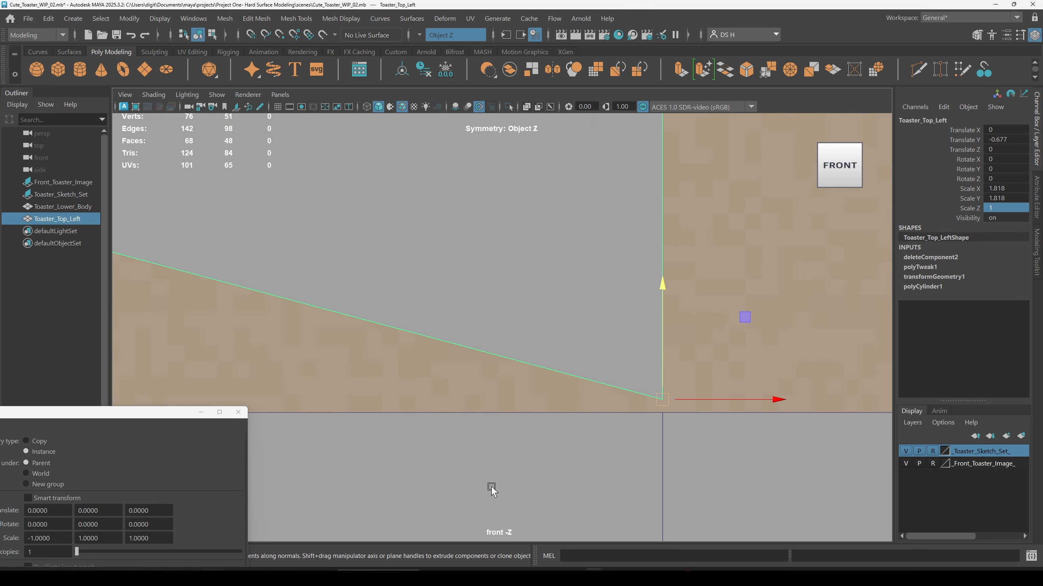
{"action": "key", "text": "v"}
{"action": "left_click_drag", "start_coordinate": [665, 287], "coordinate": [661, 307]}
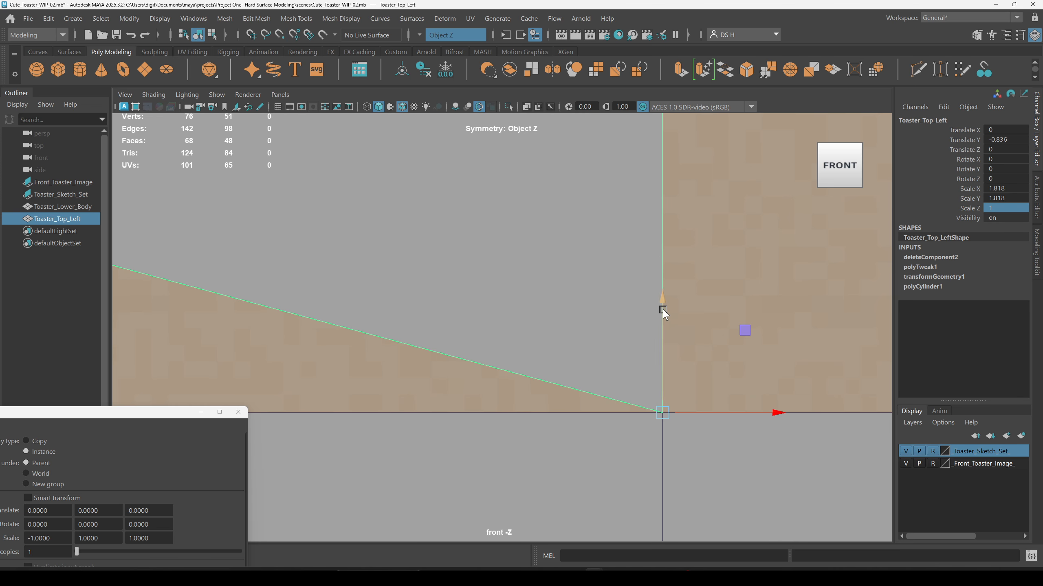
Step: Apply Duplicate Special to create a mirrored instance of the half cylinder, then close the options
{"action": "key", "text": "space"}
{"action": "left_click_drag", "start_coordinate": [771, 263], "coordinate": [911, 208], "text": "alt"}
{"action": "key", "text": "space"}
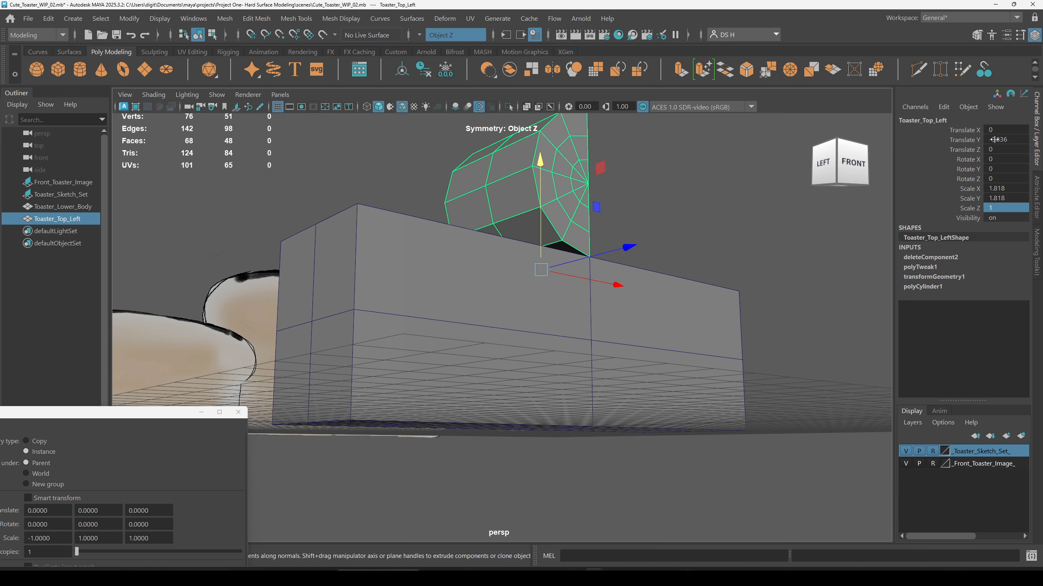
{"action": "left_click_drag", "start_coordinate": [1002, 132], "coordinate": [1001, 207]}
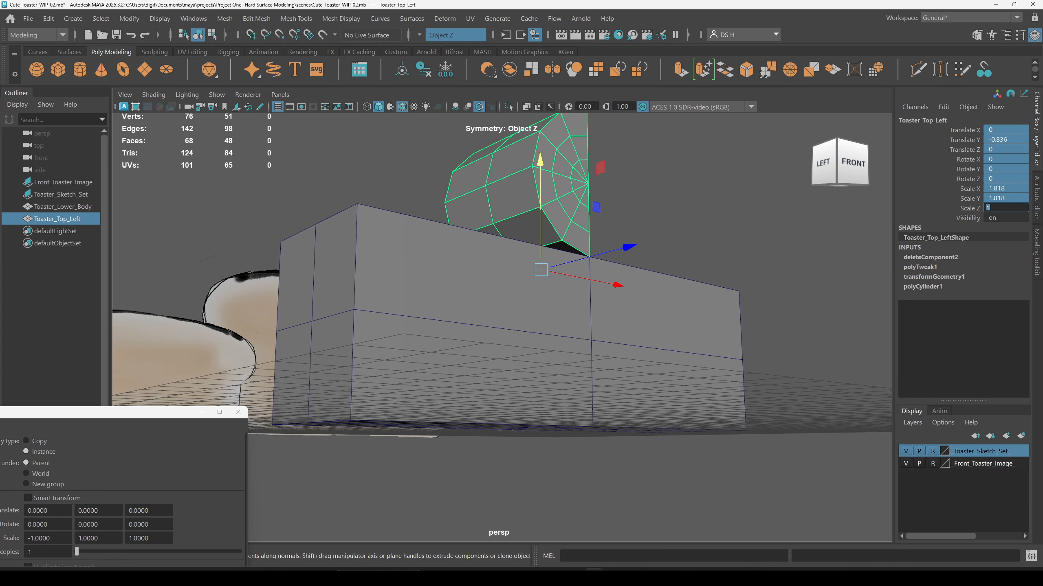
{"action": "mouse_move", "coordinate": [774, 473]}
{"action": "left_mouse_down", "text": "alt"}
{"action": "mouse_move", "coordinate": [782, 437]}
{"action": "mouse_move", "coordinate": [609, 369]}
{"action": "mouse_move", "coordinate": [472, 369]}
{"action": "left_mouse_up", "text": "alt"}
{"action": "mouse_move", "coordinate": [178, 412]}
{"action": "left_mouse_down"}
{"action": "mouse_move", "coordinate": [257, 403]}
{"action": "mouse_move", "coordinate": [301, 140]}
{"action": "left_mouse_up"}
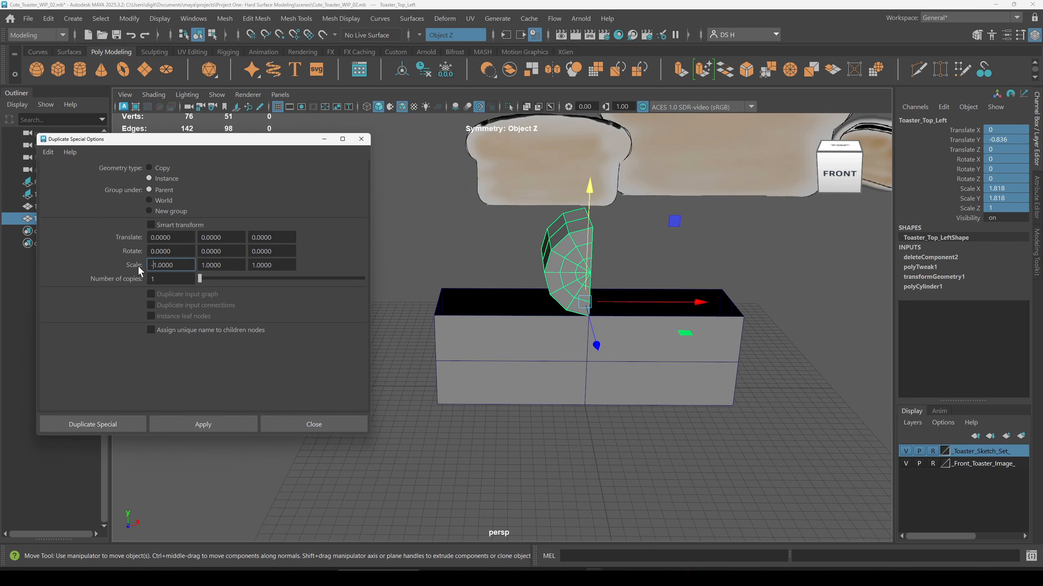
{"action": "left_click", "coordinate": [205, 428]}
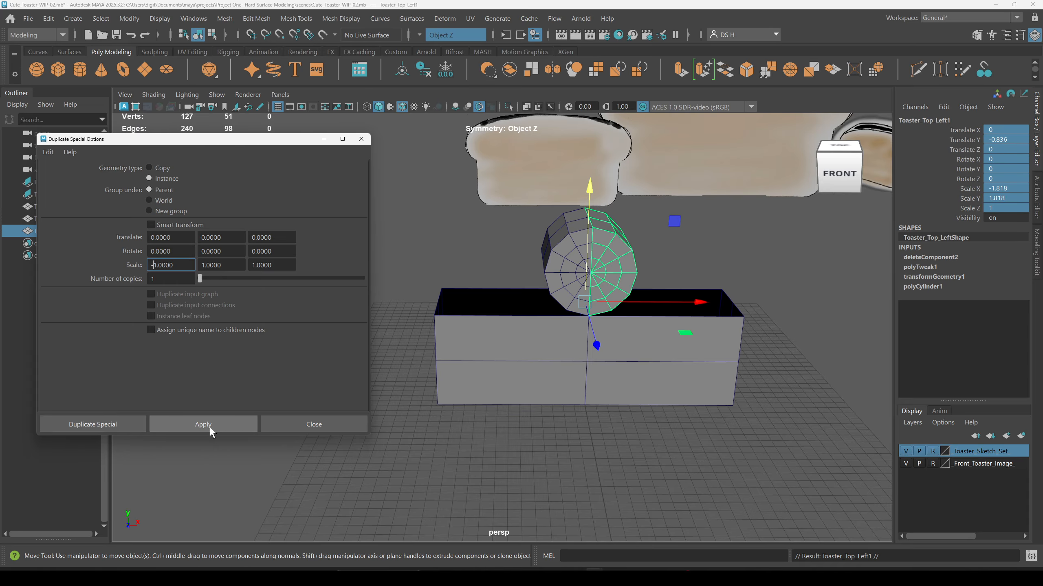
{"action": "left_click", "coordinate": [335, 427]}
{"action": "middle_click_drag", "start_coordinate": [554, 218], "coordinate": [473, 282], "text": "alt"}
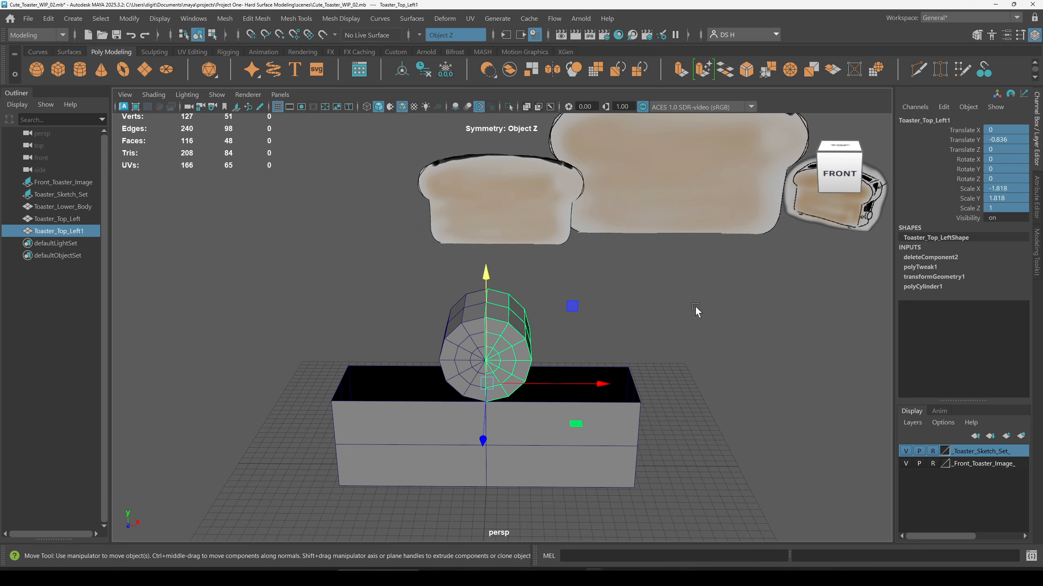
{"action": "left_click", "coordinate": [697, 308]}
{"action": "middle_click_drag", "start_coordinate": [484, 339], "coordinate": [503, 264], "text": "alt"}
{"action": "right_click_drag", "start_coordinate": [505, 270], "coordinate": [682, 342], "text": "alt"}
{"action": "right_click_drag", "start_coordinate": [457, 241], "coordinate": [361, 234]}
{"action": "middle_click_drag", "start_coordinate": [427, 148], "coordinate": [447, 301], "text": "alt"}
{"action": "left_click_drag", "start_coordinate": [386, 228], "coordinate": [457, 413]}
{"action": "left_click_drag", "start_coordinate": [431, 303], "coordinate": [192, 312]}
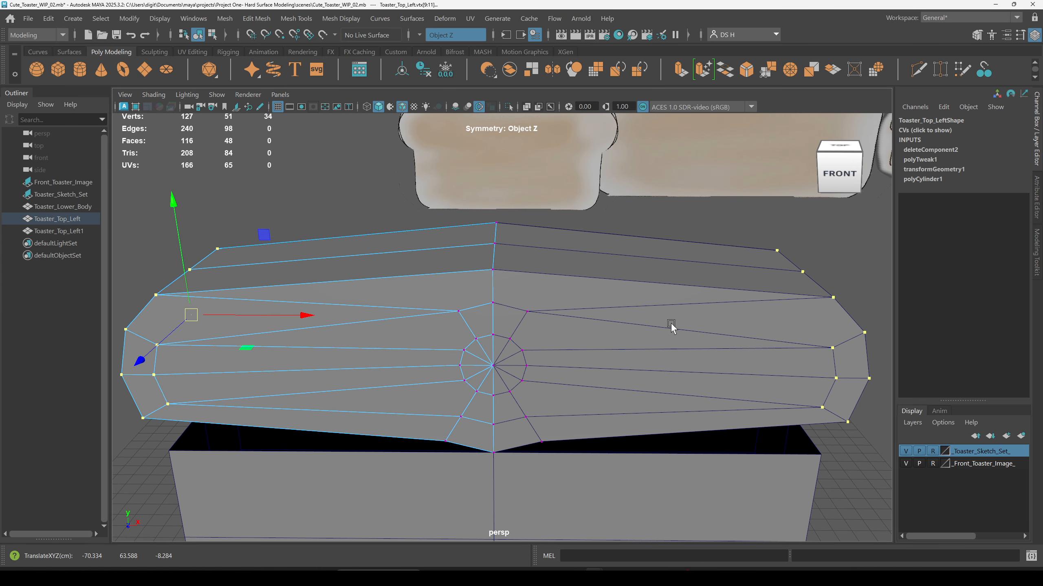
{"action": "key", "text": "ctrl+z"}
Step: Inspect the two mirrored halves of the rounded top from the perspective view
{"action": "left_click_drag", "start_coordinate": [664, 307], "coordinate": [755, 284], "text": "alt"}
{"action": "right_click_drag", "start_coordinate": [755, 283], "coordinate": [500, 299], "text": "alt"}
{"action": "left_click_drag", "start_coordinate": [500, 298], "coordinate": [613, 266], "text": "alt"}
{"action": "key", "text": "F8"}
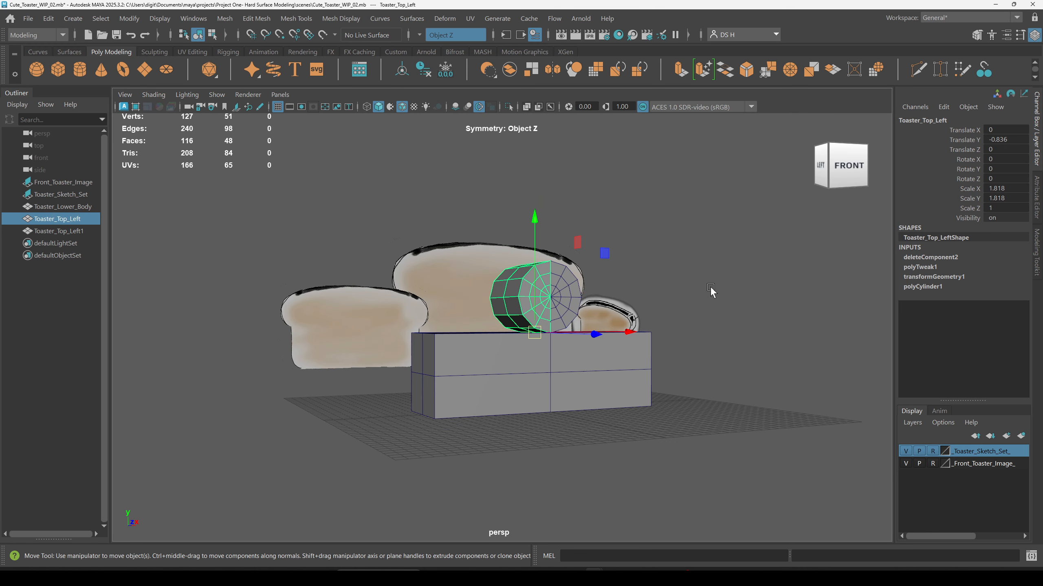
{"action": "left_click", "coordinate": [706, 290]}
{"action": "left_click_drag", "start_coordinate": [706, 290], "coordinate": [700, 310], "text": "alt"}
{"action": "scroll", "coordinate": [524, 304], "scroll_direction": "up", "scroll_amount": 3}
{"action": "left_click", "coordinate": [521, 306]}
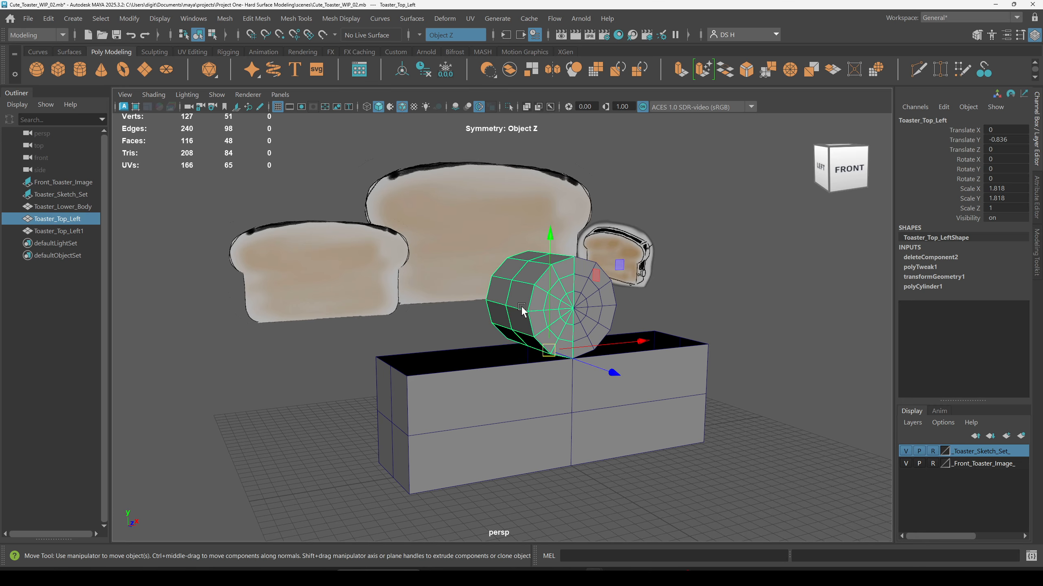
{"action": "left_click_drag", "start_coordinate": [522, 307], "coordinate": [504, 312], "text": "alt"}
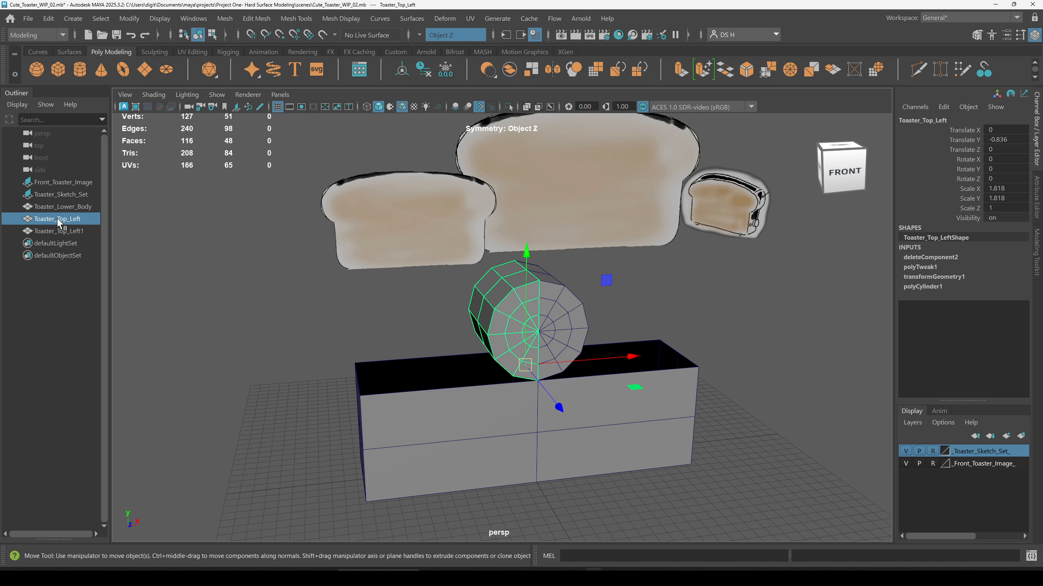
Step: Rename the mirrored instance to Toaster_Top_Right
{"action": "left_click", "coordinate": [59, 232]}
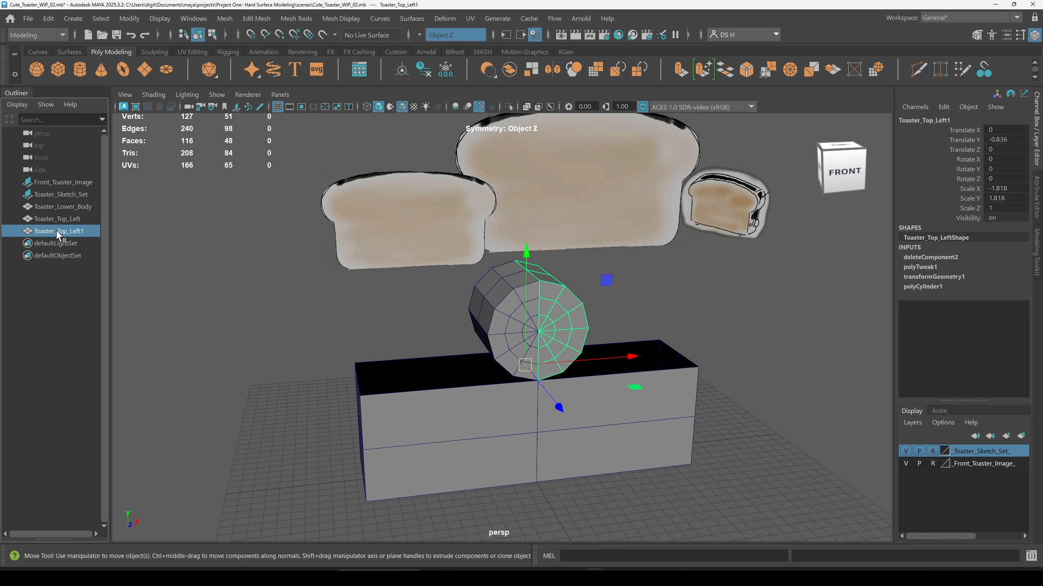
{"action": "double_click", "coordinate": [63, 233]}
{"action": "left_click_drag", "start_coordinate": [72, 232], "coordinate": [119, 232]}
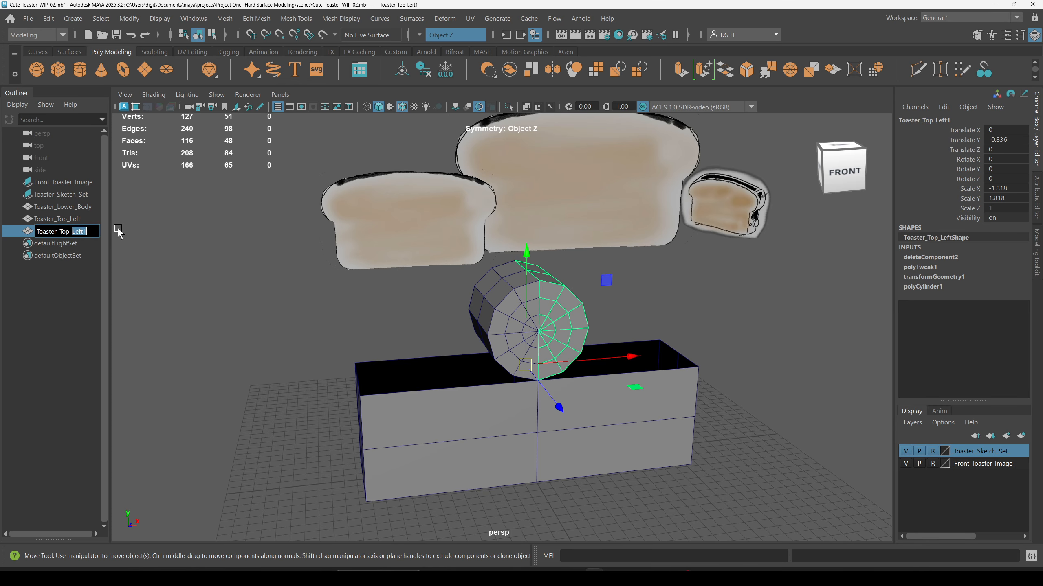
{"action": "type", "text": "Right"}
{"action": "key", "text": "Return"}
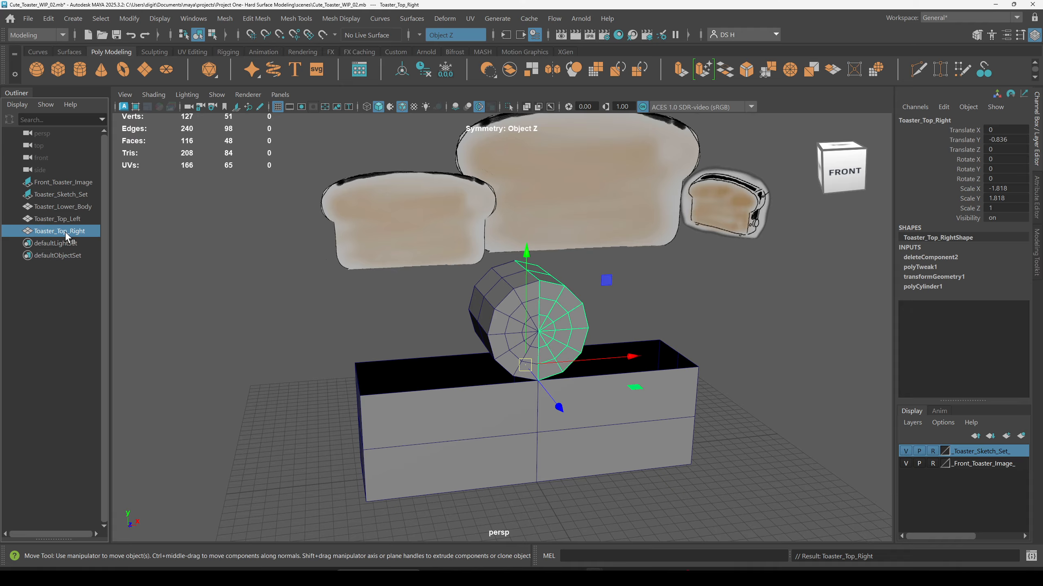
{"action": "double_click", "coordinate": [46, 233]}
{"action": "key", "text": "ctrl+c"}
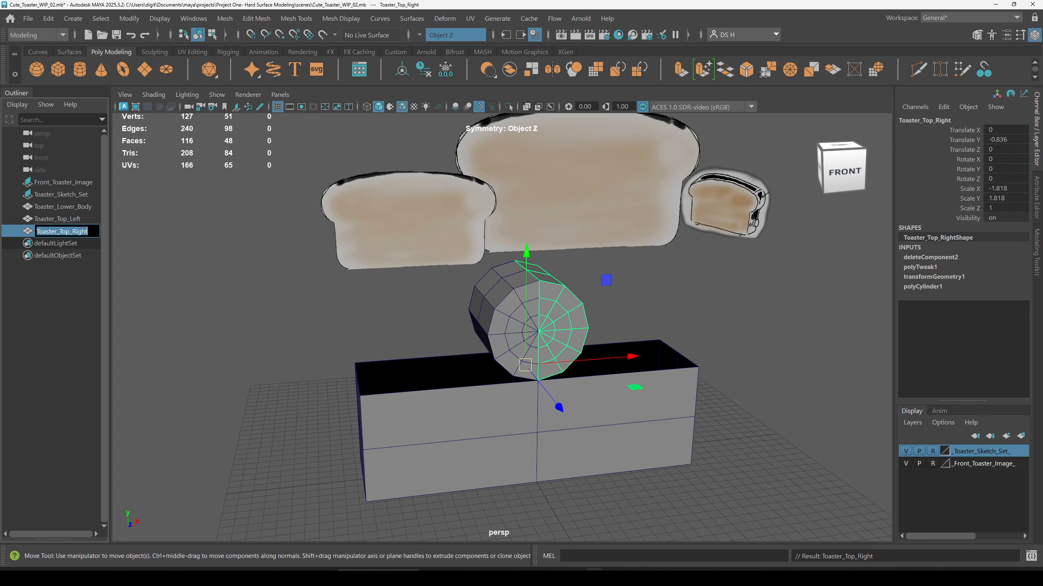
Step: Create a new display layer containing the selected mirrored top half
{"action": "middle_click_drag", "start_coordinate": [623, 373], "coordinate": [630, 360], "text": "alt"}
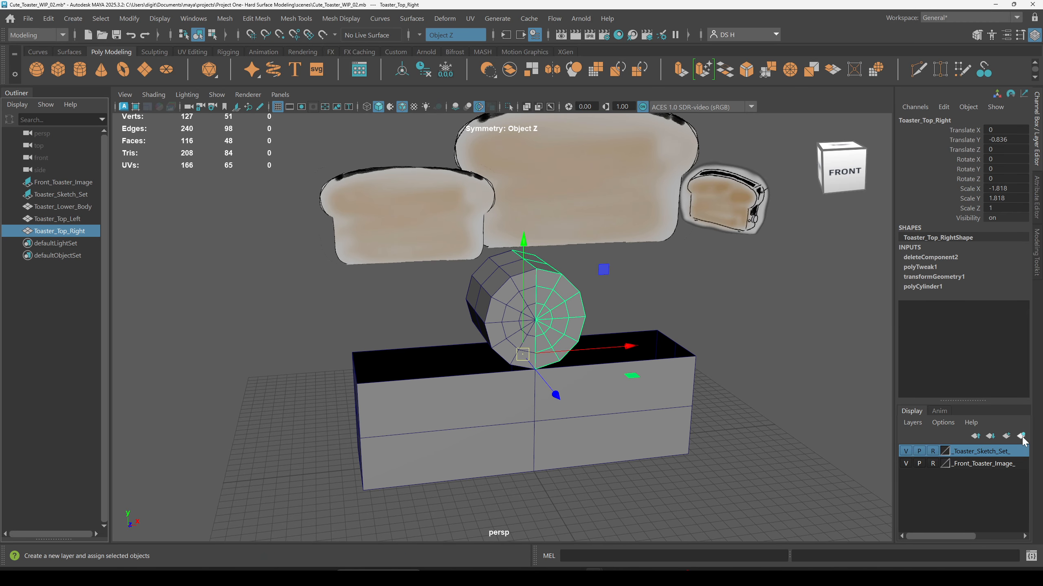
{"action": "left_click", "coordinate": [854, 181]}
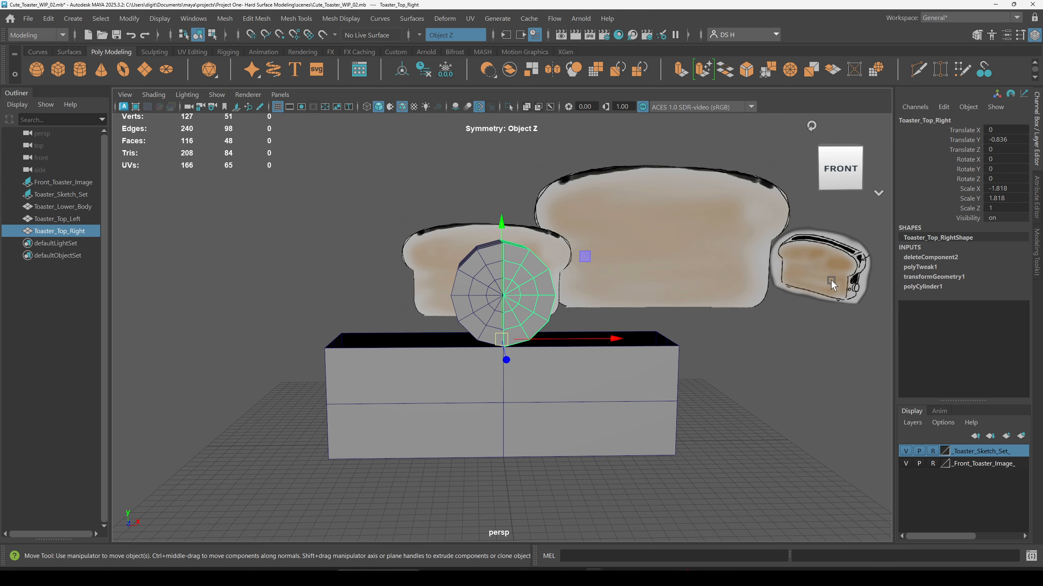
{"action": "left_click", "coordinate": [1023, 436]}
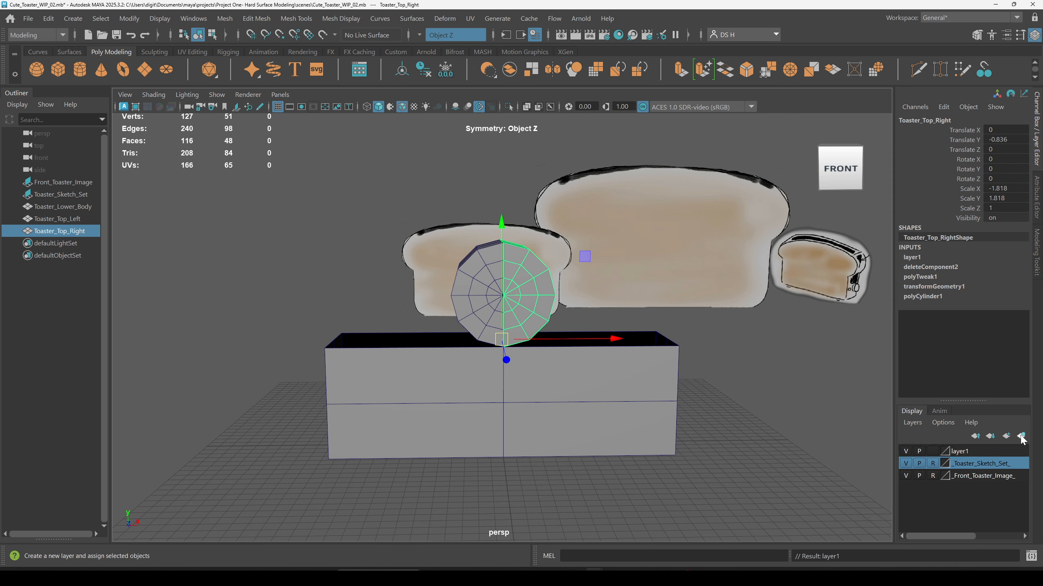
Step: Rename the new layer to _Toaster_Top_Right_
{"action": "left_click", "coordinate": [965, 451]}
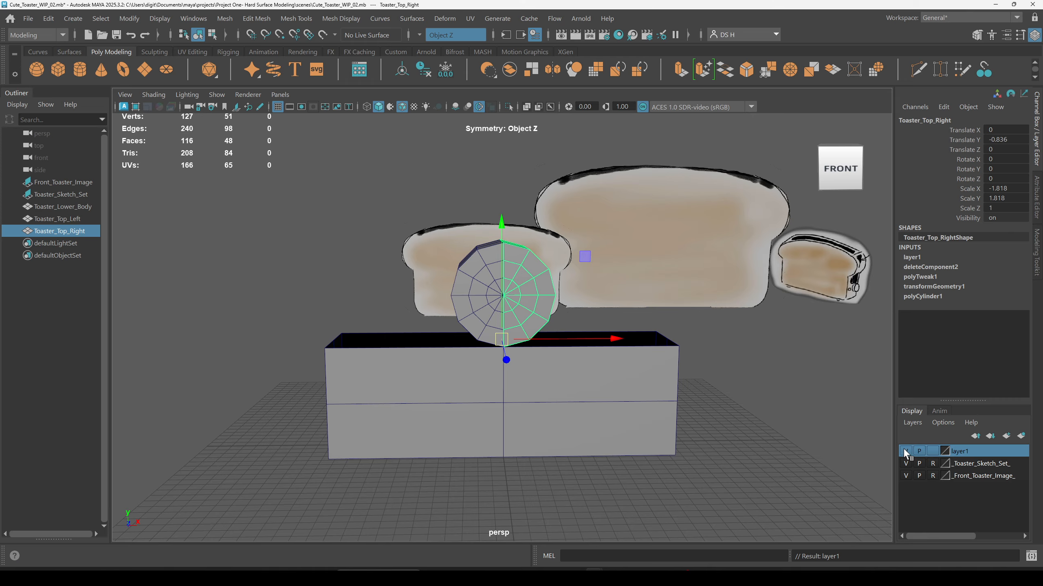
{"action": "left_click", "coordinate": [905, 452]}
{"action": "double_click", "coordinate": [962, 453]}
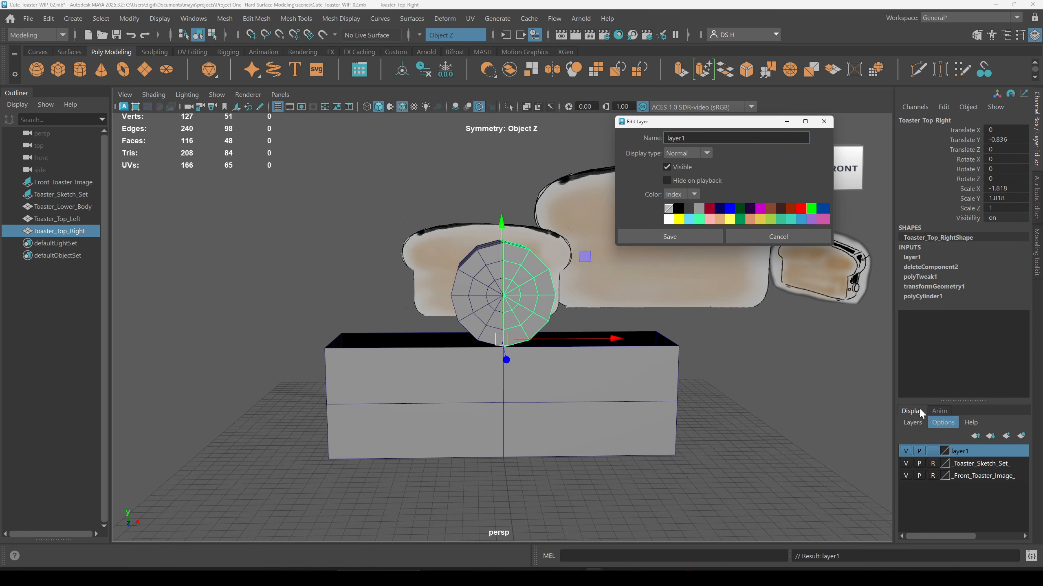
{"action": "type", "text": "_"}
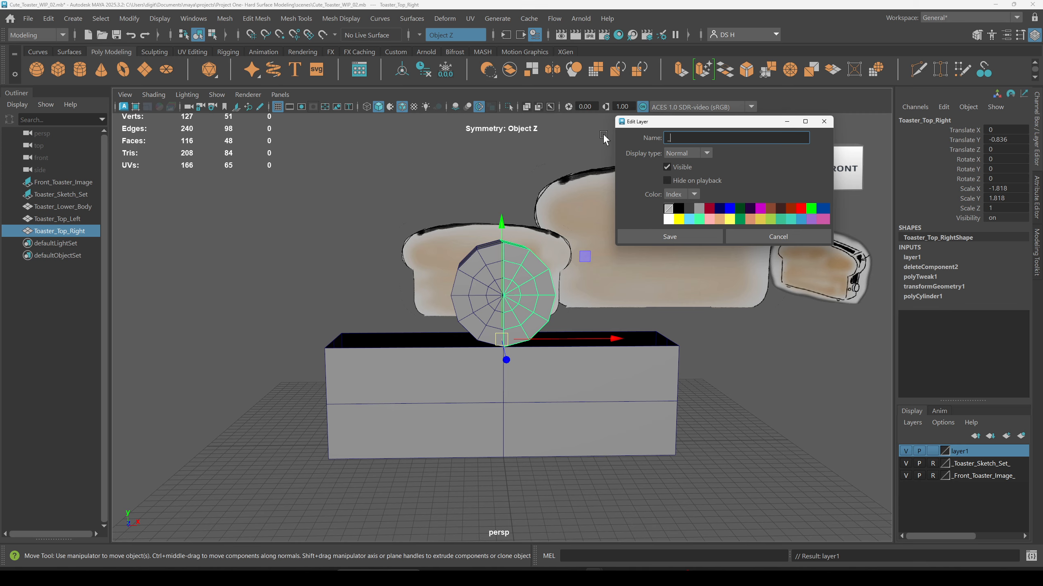
{"action": "key", "text": "ctrl+v"}
{"action": "left_click", "coordinate": [688, 238]}
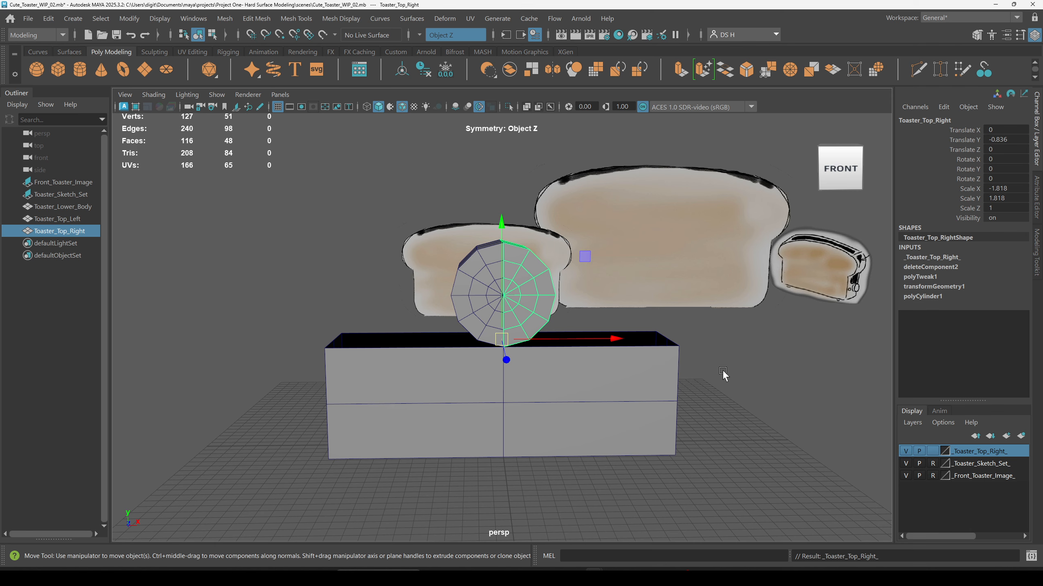
Step: Set the _Toaster_Top_Right_ layer to reference display so it cannot be selected
{"action": "left_click", "coordinate": [933, 451]}
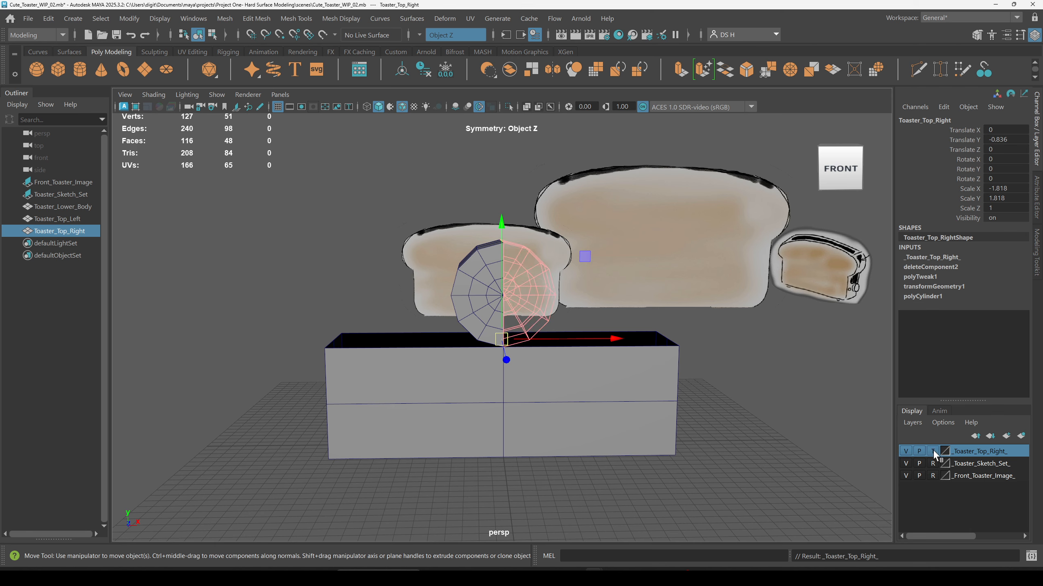
{"action": "left_click", "coordinate": [932, 451]}
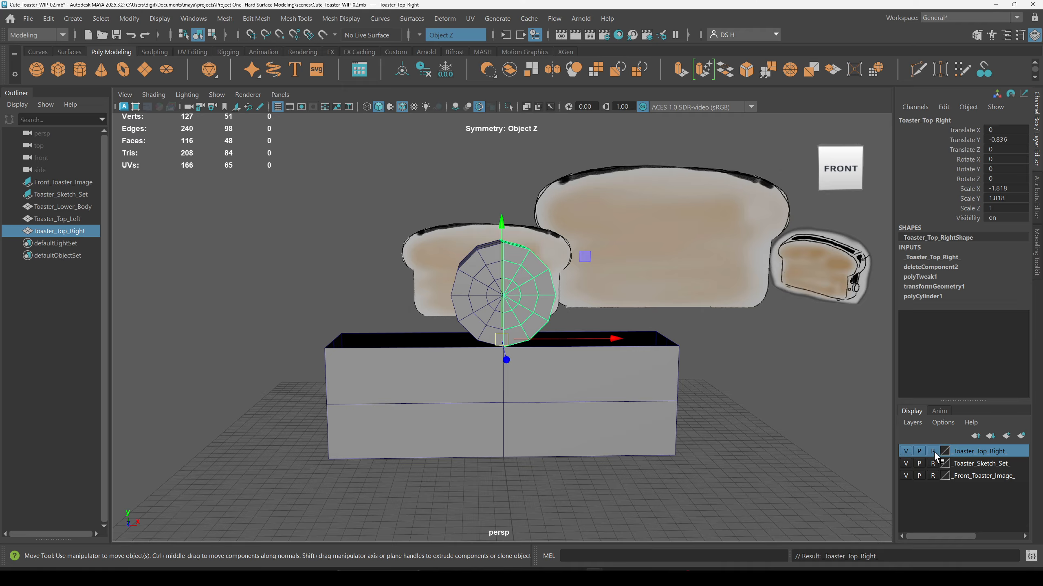
Step: Select all vertices of Toaster_Top_Left and move them outward toward the body's left edge
{"action": "left_click", "coordinate": [458, 279]}
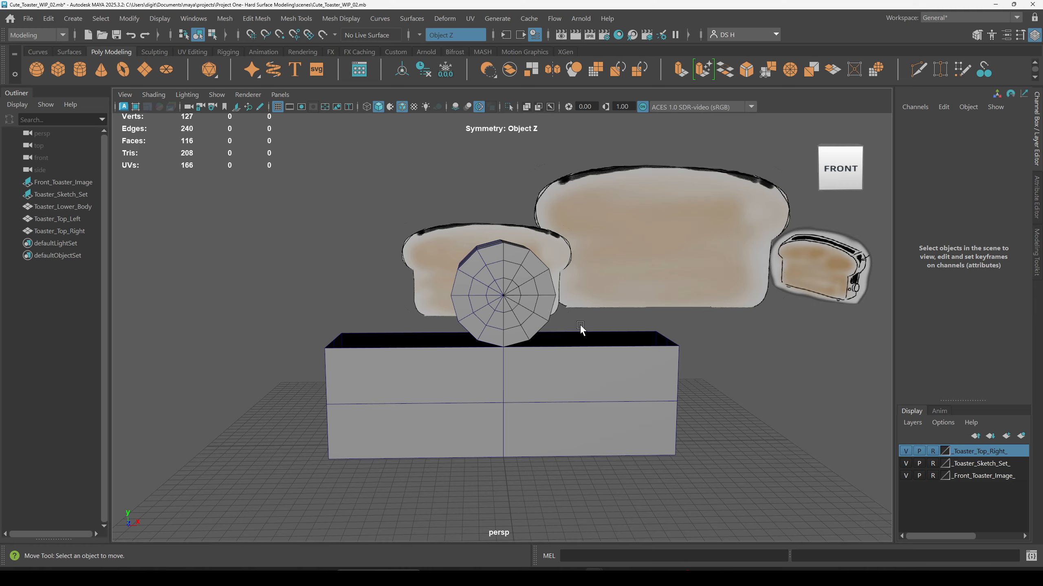
{"action": "left_click", "coordinate": [483, 264]}
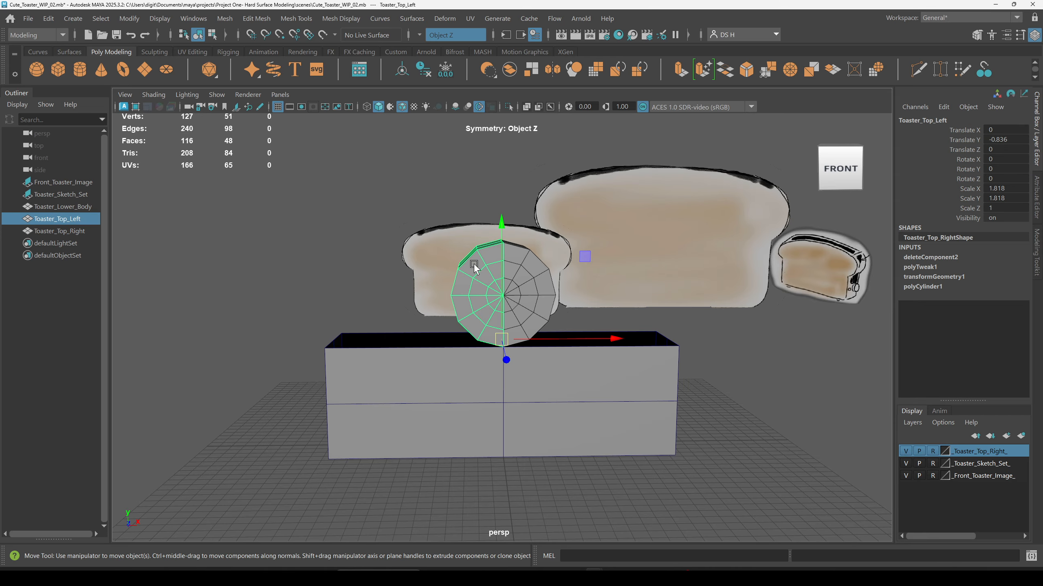
{"action": "right_click_drag", "start_coordinate": [456, 224], "coordinate": [412, 225]}
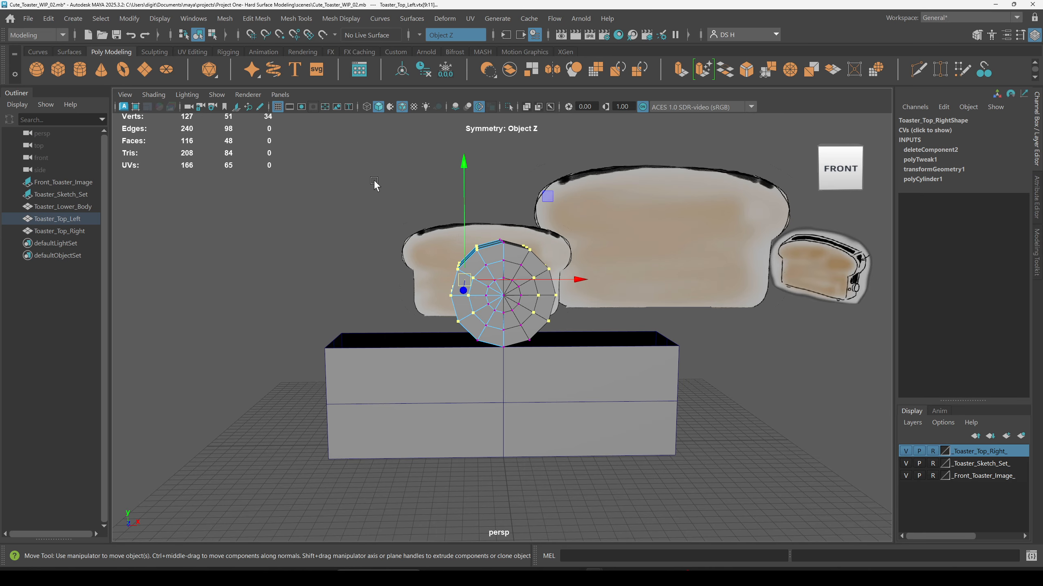
{"action": "left_click", "coordinate": [361, 177]}
{"action": "left_click_drag", "start_coordinate": [323, 154], "coordinate": [634, 512]}
{"action": "left_click_drag", "start_coordinate": [344, 174], "coordinate": [721, 543]}
{"action": "left_click_drag", "start_coordinate": [440, 266], "coordinate": [378, 341], "text": "alt"}
{"action": "left_click_drag", "start_coordinate": [438, 223], "coordinate": [510, 294], "text": "alt"}
{"action": "left_click_drag", "start_coordinate": [576, 275], "coordinate": [520, 275]}
{"action": "middle_click_drag", "start_coordinate": [493, 282], "coordinate": [620, 282], "text": "alt"}
{"action": "right_click_drag", "start_coordinate": [620, 282], "coordinate": [626, 298], "text": "alt"}
{"action": "middle_click_drag", "start_coordinate": [627, 298], "coordinate": [626, 323], "text": "alt"}
{"action": "left_click_drag", "start_coordinate": [625, 300], "coordinate": [438, 266], "text": "alt"}
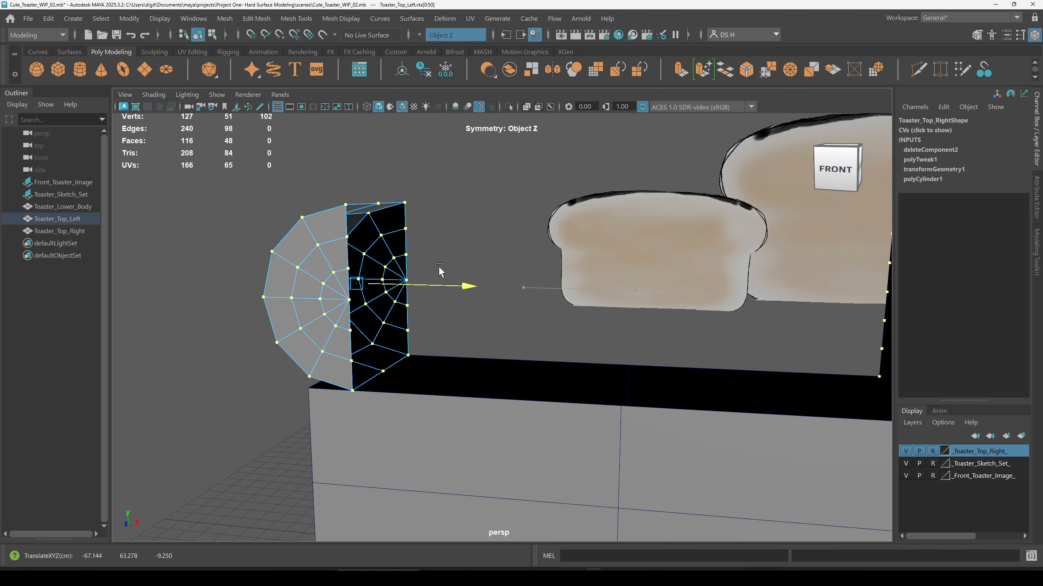
Step: Examine the left half's position against the body's top edge in the front view
{"action": "key", "text": "space"}
{"action": "key", "text": "space"}
{"action": "key", "text": "f"}
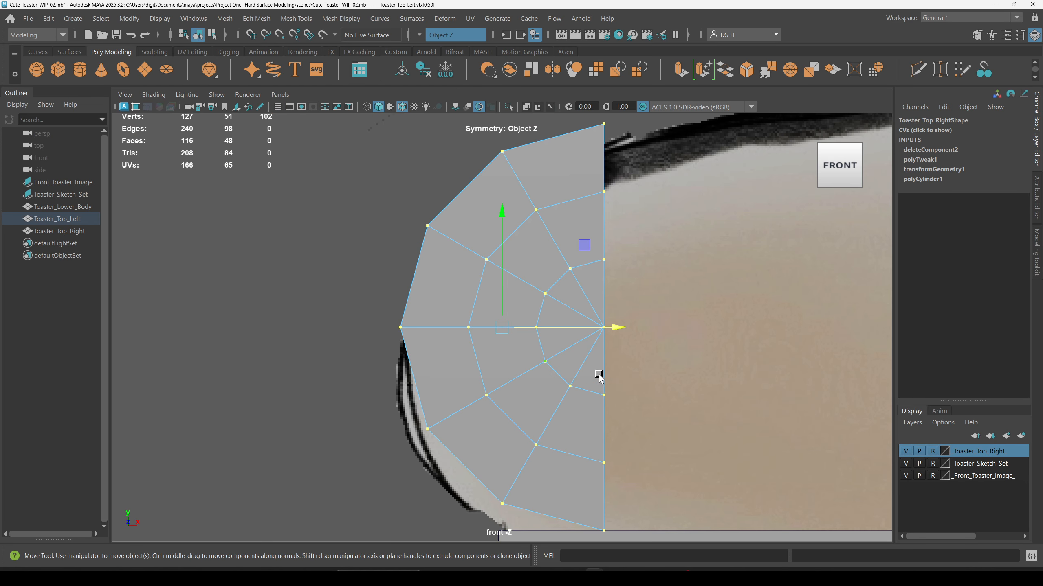
{"action": "scroll", "coordinate": [598, 377], "scroll_direction": "down", "scroll_amount": 3}
{"action": "right_click_drag", "start_coordinate": [349, 400], "coordinate": [134, 400], "text": "alt"}
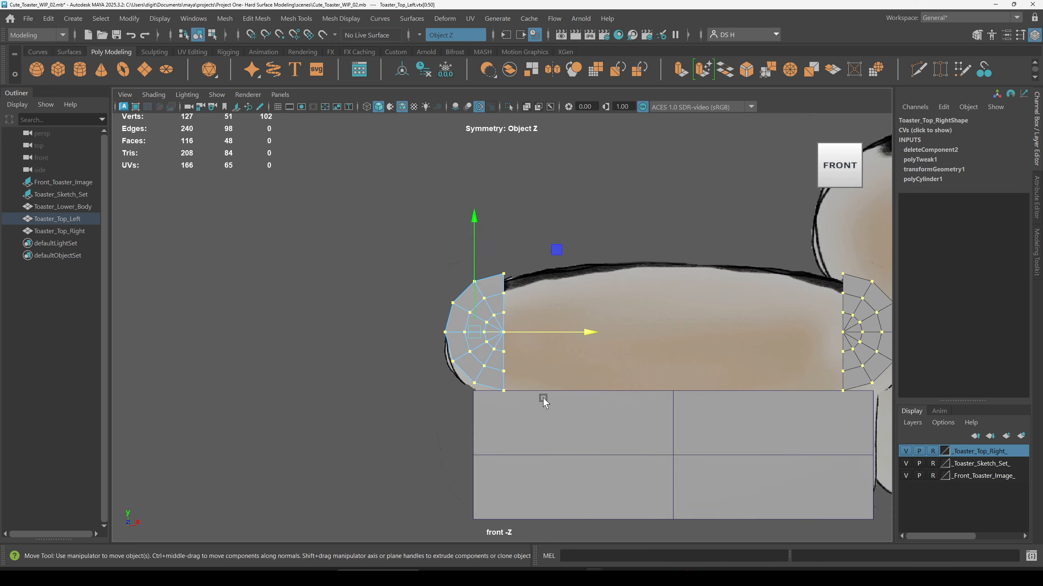
{"action": "middle_click_drag", "start_coordinate": [542, 398], "coordinate": [544, 293], "text": "alt"}
{"action": "right_click_drag", "start_coordinate": [544, 293], "coordinate": [806, 314], "text": "alt"}
{"action": "middle_click_drag", "start_coordinate": [806, 314], "coordinate": [801, 480], "text": "alt"}
{"action": "right_click_drag", "start_coordinate": [361, 259], "coordinate": [672, 334], "text": "alt"}
{"action": "middle_click_drag", "start_coordinate": [441, 310], "coordinate": [448, 272], "text": "alt"}
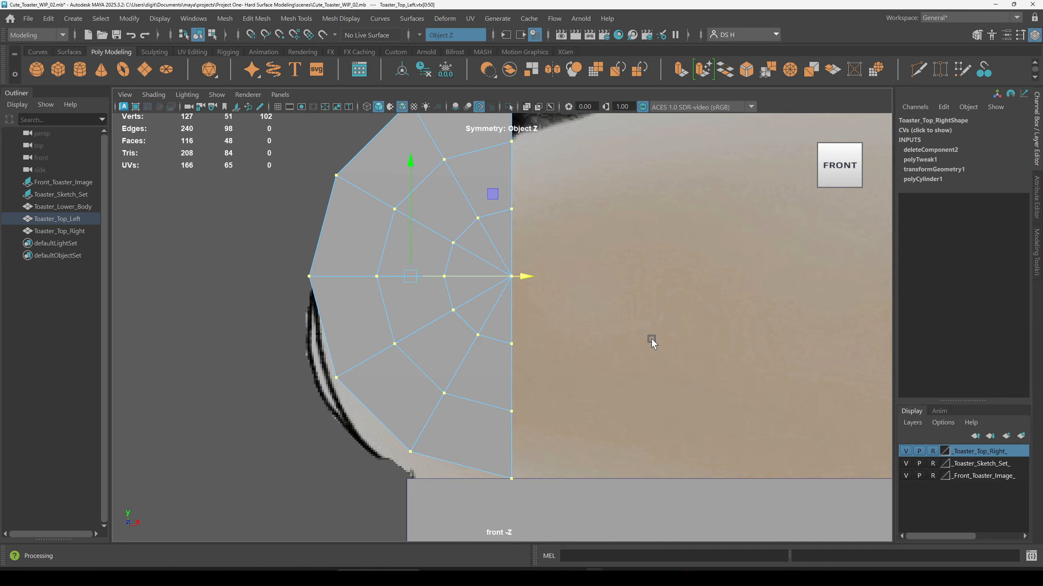
{"action": "right_click_drag", "start_coordinate": [647, 342], "coordinate": [563, 349], "text": "alt"}
{"action": "middle_click_drag", "start_coordinate": [563, 349], "coordinate": [521, 299], "text": "alt"}
Step: Try to snap the left half's pivot to its bottom center, then undo the changes
{"action": "key", "text": "d"}
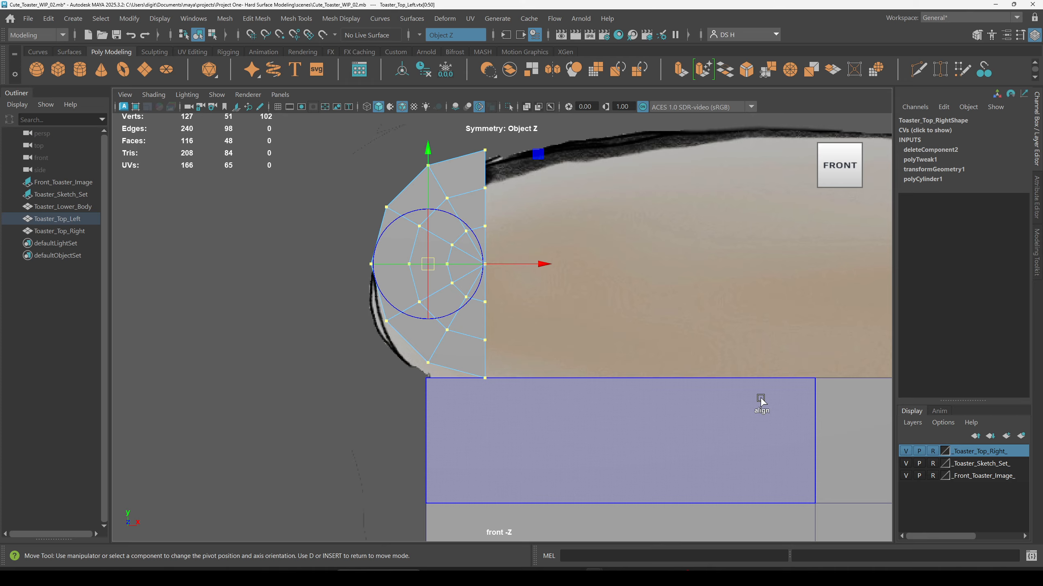
{"action": "key", "text": "v"}
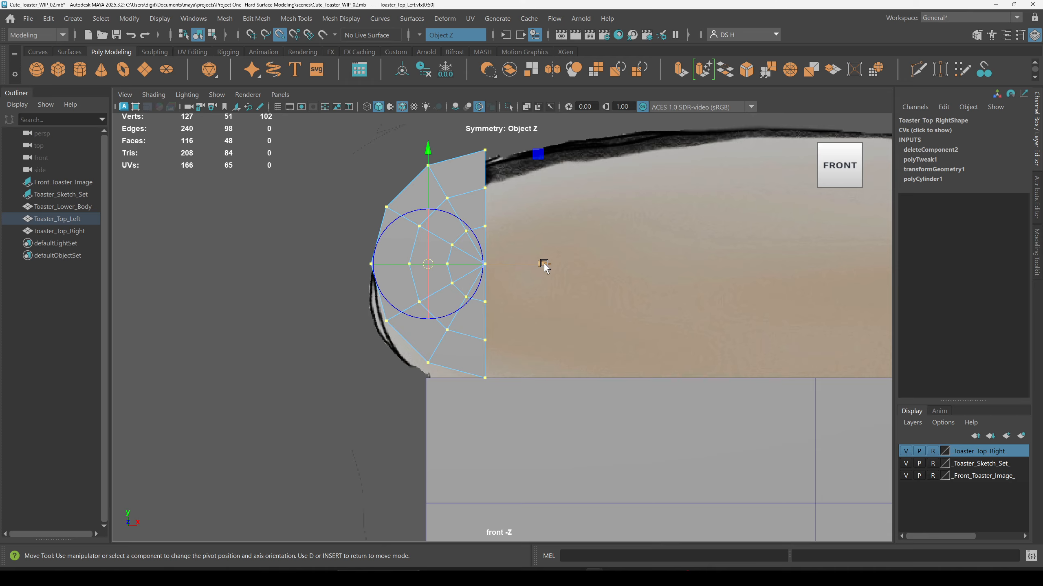
{"action": "left_click_drag", "start_coordinate": [544, 267], "coordinate": [545, 266]}
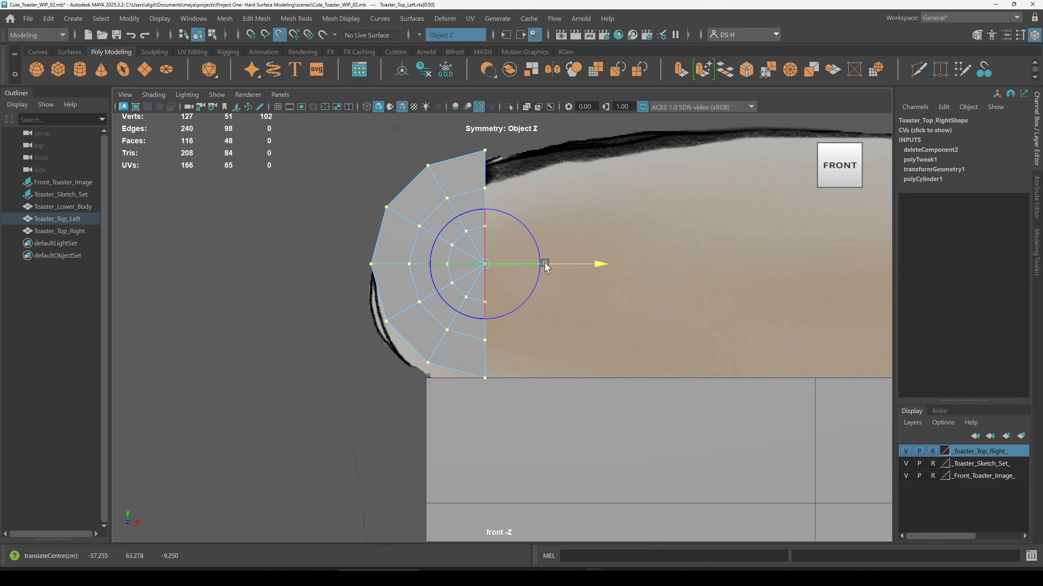
{"action": "left_click", "coordinate": [484, 150]}
{"action": "left_click_drag", "start_coordinate": [484, 150], "coordinate": [487, 380]}
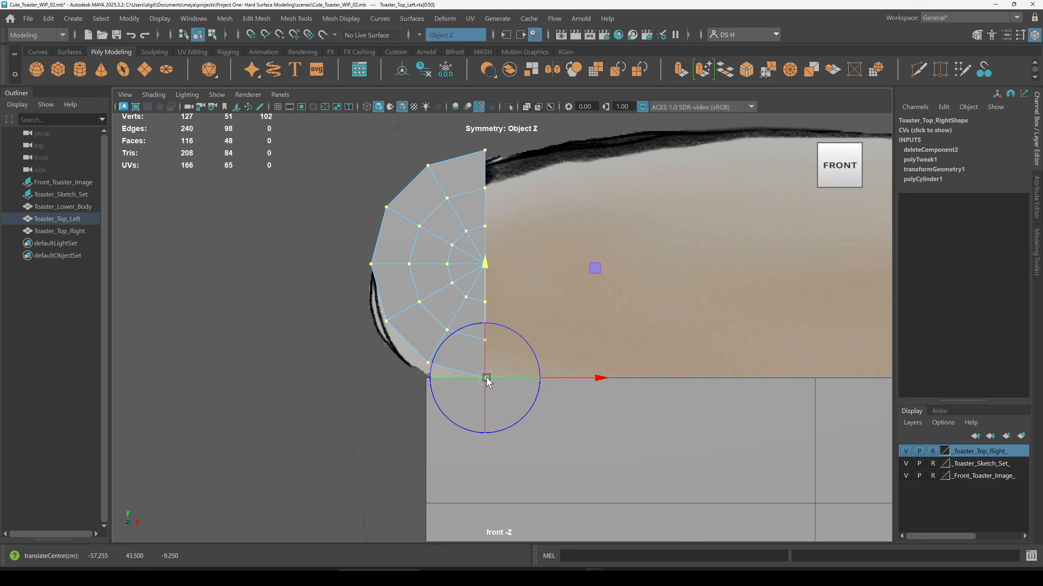
{"action": "key", "text": "space"}
{"action": "left_click_drag", "start_coordinate": [670, 246], "coordinate": [707, 200], "text": "alt"}
{"action": "key", "text": "ctrl+z"}
{"action": "key", "text": "ctrl+z"}
{"action": "key", "text": "ctrl+z"}
{"action": "key", "text": "ctrl+z"}
{"action": "key", "text": "space"}
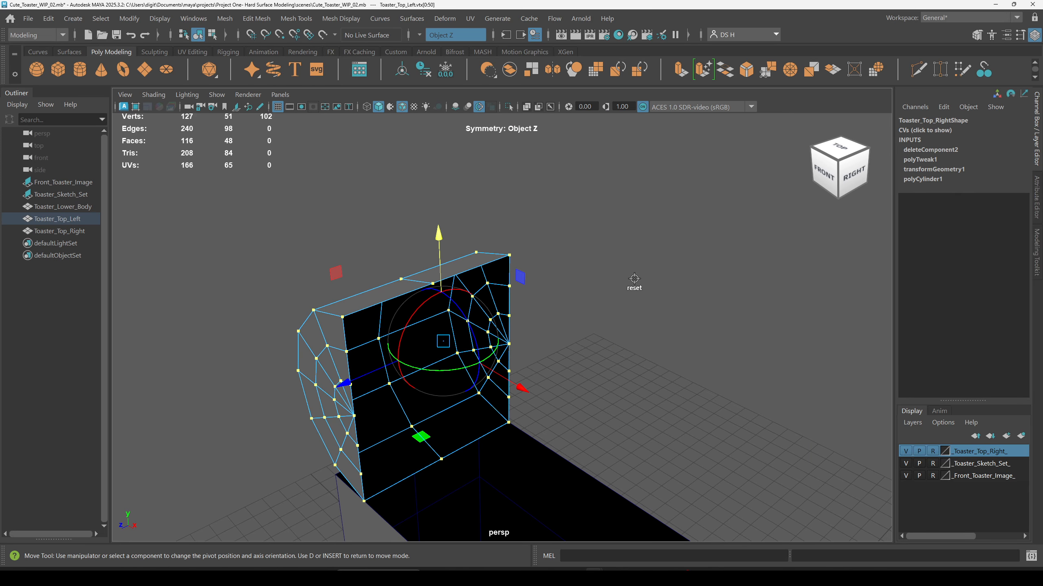
Step: Select all the left half's vertices and turn symmetry off
{"action": "right_click_drag", "start_coordinate": [662, 312], "coordinate": [533, 321], "text": "alt"}
{"action": "middle_click_drag", "start_coordinate": [532, 322], "coordinate": [582, 244], "text": "alt"}
{"action": "left_click_drag", "start_coordinate": [517, 373], "coordinate": [680, 322], "text": "alt"}
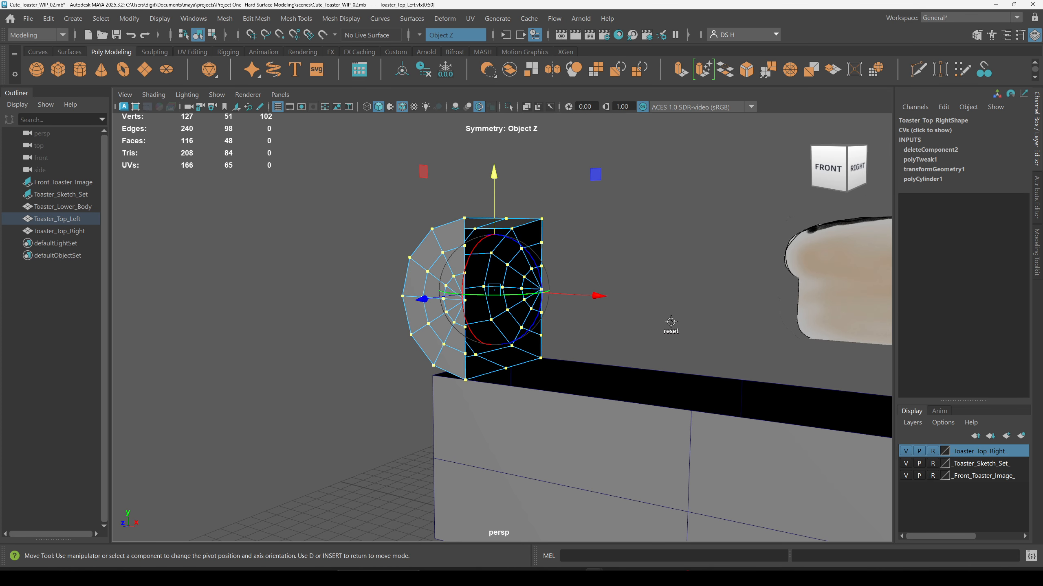
{"action": "key", "text": "d"}
{"action": "left_click", "coordinate": [661, 298]}
{"action": "left_click_drag", "start_coordinate": [302, 156], "coordinate": [642, 466]}
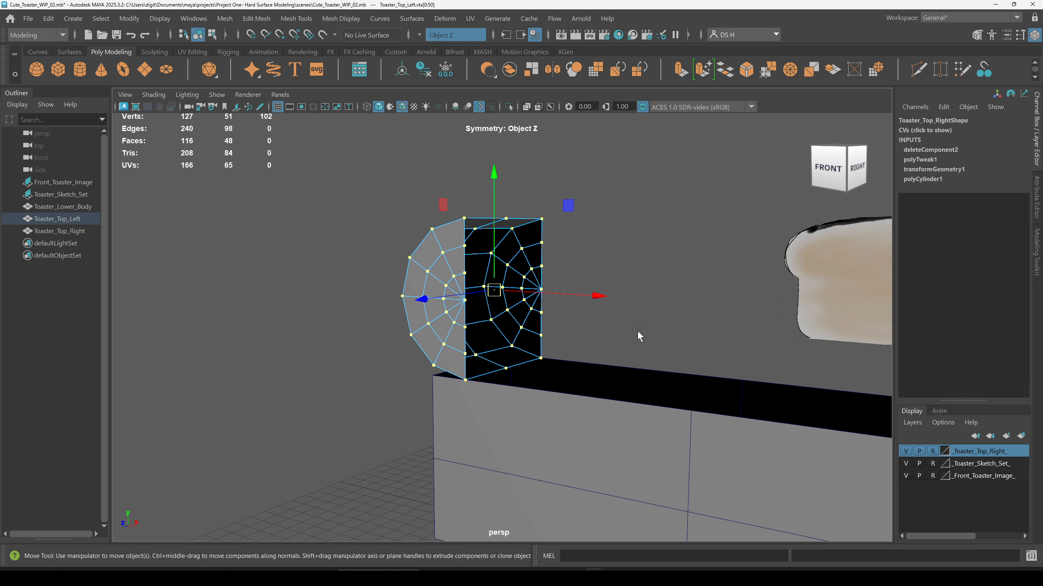
{"action": "left_click_drag", "start_coordinate": [638, 335], "coordinate": [414, 346], "text": "alt"}
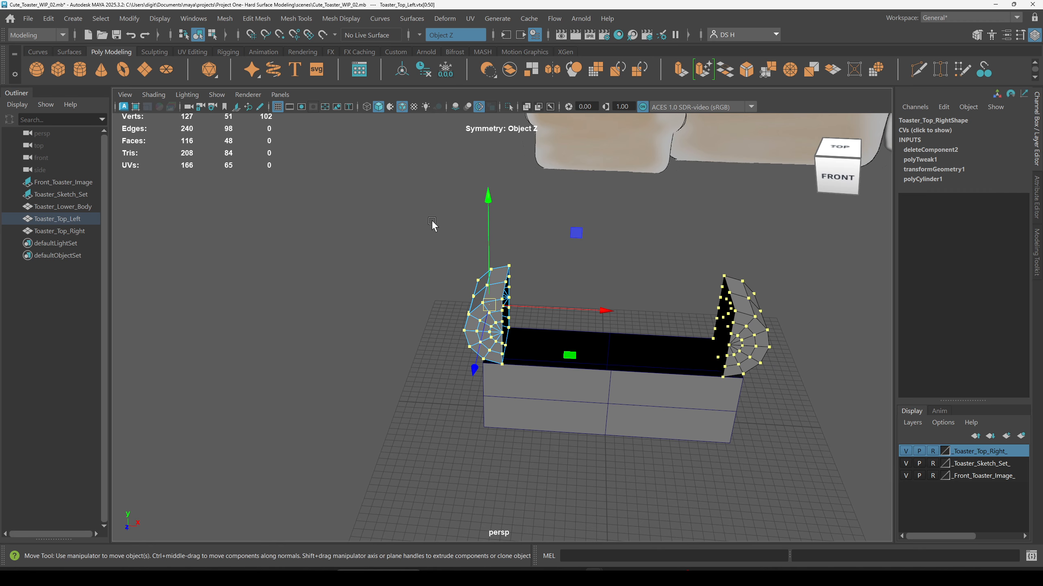
{"action": "left_click", "coordinate": [430, 35]}
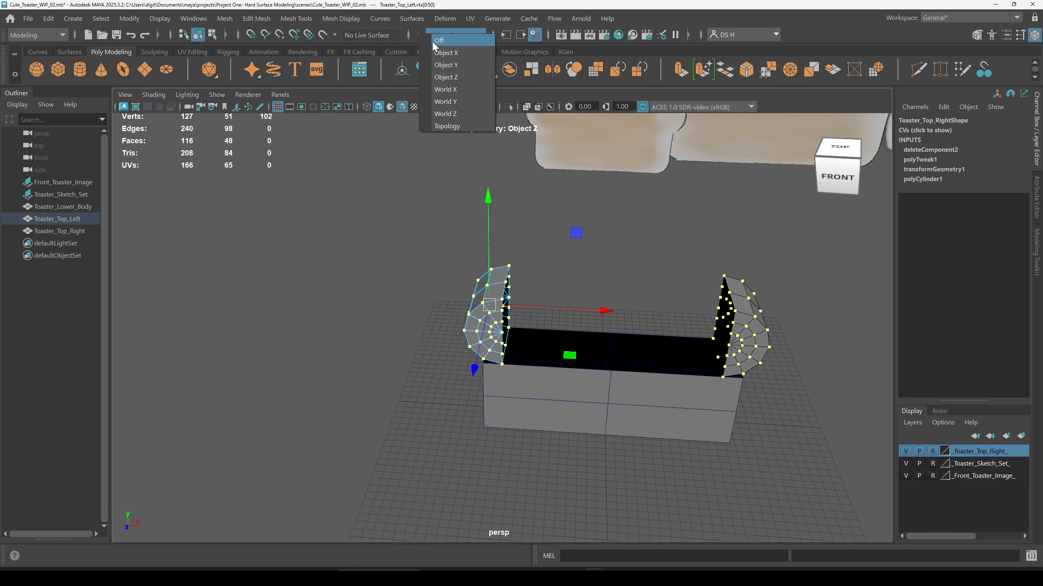
{"action": "left_click", "coordinate": [436, 41]}
Step: Vertex-snap the left half's pivot to the bottom center of its flat face
{"action": "left_click", "coordinate": [358, 196]}
{"action": "left_click_drag", "start_coordinate": [358, 196], "coordinate": [619, 453]}
{"action": "left_click_drag", "start_coordinate": [437, 307], "coordinate": [360, 289], "text": "alt"}
{"action": "right_click_drag", "start_coordinate": [360, 289], "coordinate": [740, 383], "text": "alt"}
{"action": "mouse_move", "coordinate": [593, 306]}
{"action": "left_mouse_down", "text": "alt"}
{"action": "mouse_move", "coordinate": [596, 332]}
{"action": "mouse_move", "coordinate": [569, 321]}
{"action": "mouse_move", "coordinate": [586, 335]}
{"action": "mouse_move", "coordinate": [597, 322]}
{"action": "mouse_move", "coordinate": [593, 339]}
{"action": "left_mouse_up", "text": "alt"}
{"action": "key", "text": "d"}
{"action": "key", "text": "v"}
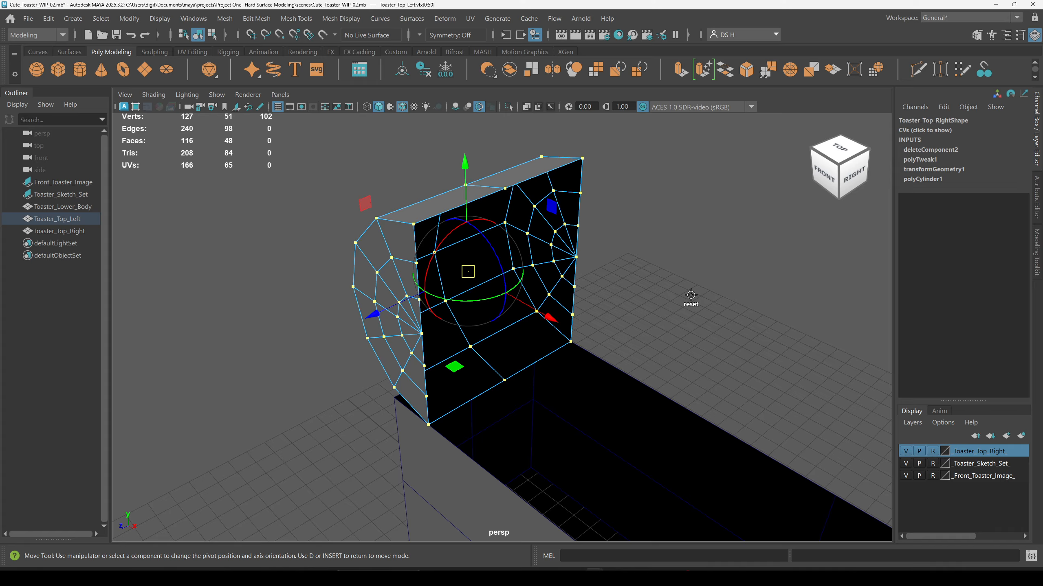
{"action": "key", "text": "v"}
{"action": "left_click", "coordinate": [468, 271]}
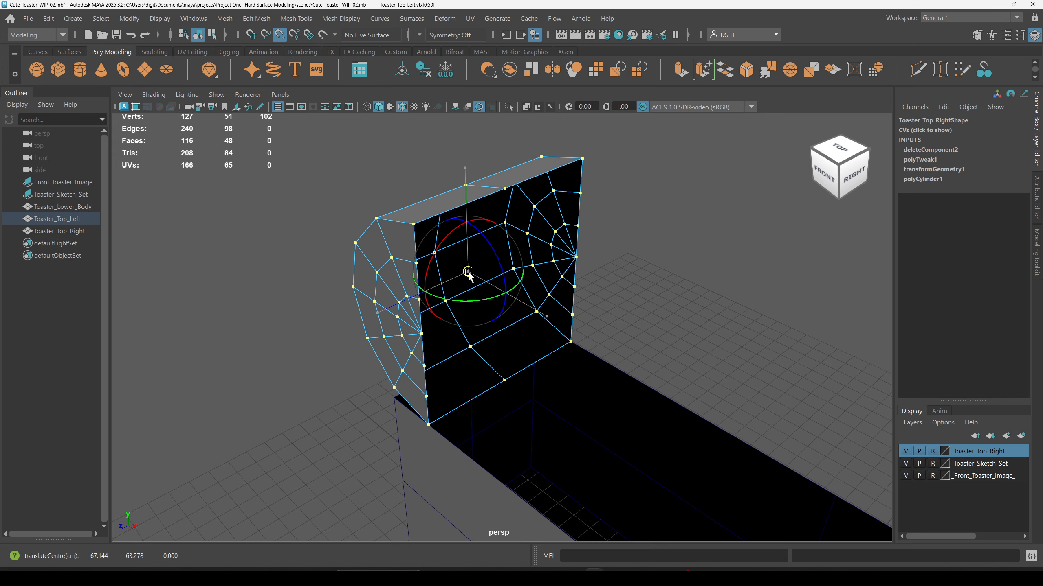
{"action": "left_click_drag", "start_coordinate": [468, 272], "coordinate": [504, 381]}
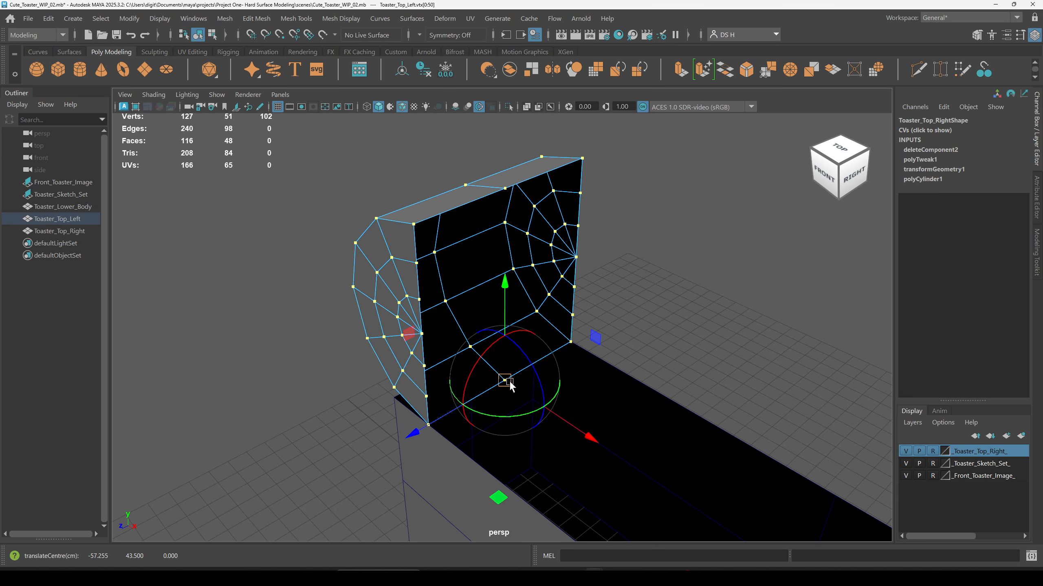
Step: Vertex-snap the left half's vertices so its flat bottom edge sits on the body's top-left edge
{"action": "left_click_drag", "start_coordinate": [719, 340], "coordinate": [698, 396], "text": "alt"}
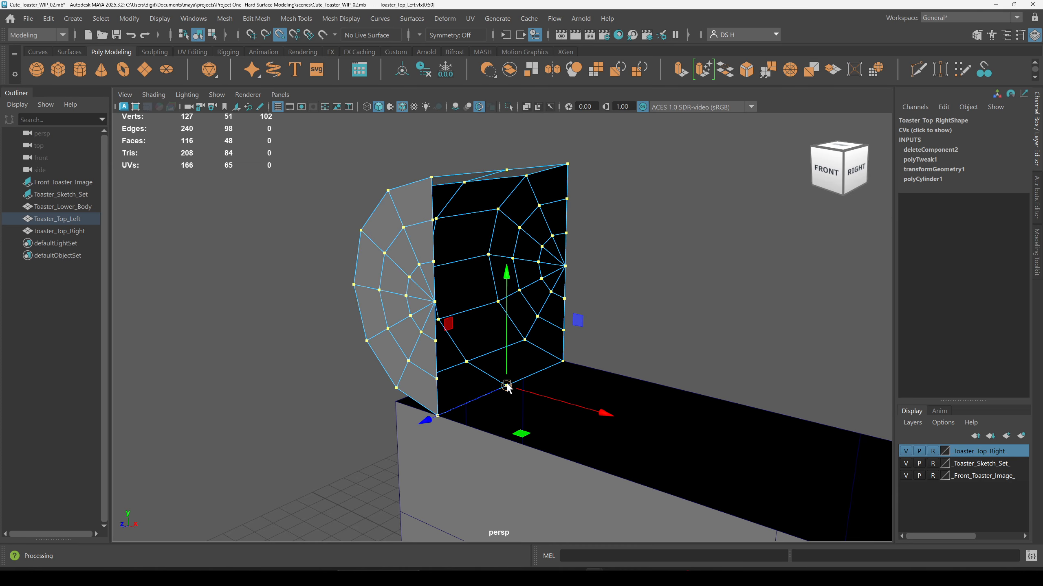
{"action": "left_click_drag", "start_coordinate": [628, 410], "coordinate": [736, 407], "text": "alt"}
{"action": "left_click_drag", "start_coordinate": [494, 400], "coordinate": [466, 362], "text": "alt"}
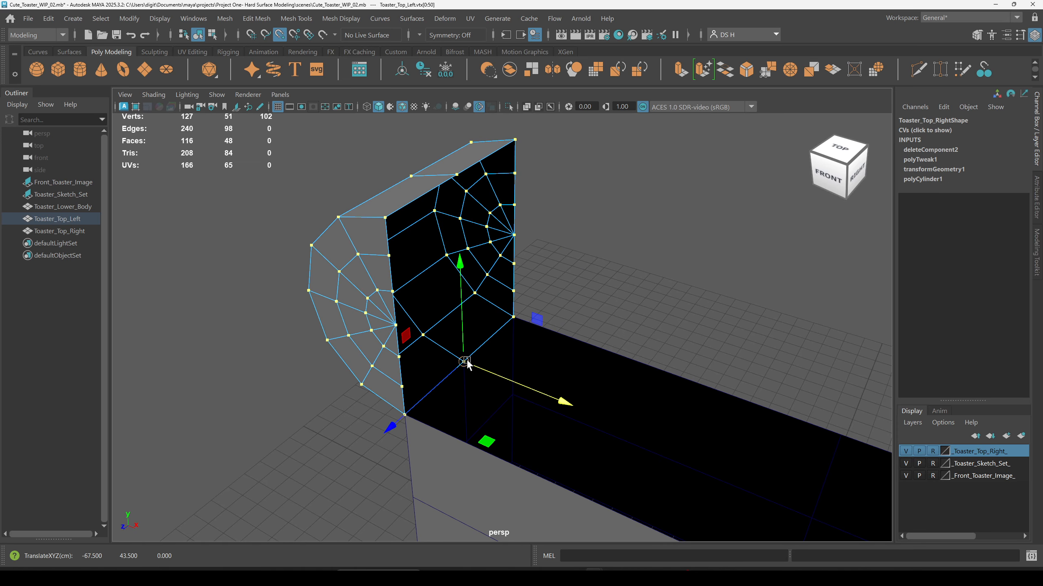
Step: Inspect both rounded halves against the body's edges in the front view
{"action": "left_click_drag", "start_coordinate": [674, 387], "coordinate": [716, 365], "text": "alt"}
{"action": "right_click_drag", "start_coordinate": [716, 365], "coordinate": [354, 362], "text": "alt"}
{"action": "left_click", "coordinate": [362, 365]}
{"action": "left_click_drag", "start_coordinate": [517, 404], "coordinate": [491, 402], "text": "alt"}
{"action": "key", "text": "space"}
{"action": "key", "text": "space"}
{"action": "right_click_drag", "start_coordinate": [492, 428], "coordinate": [360, 403], "text": "alt"}
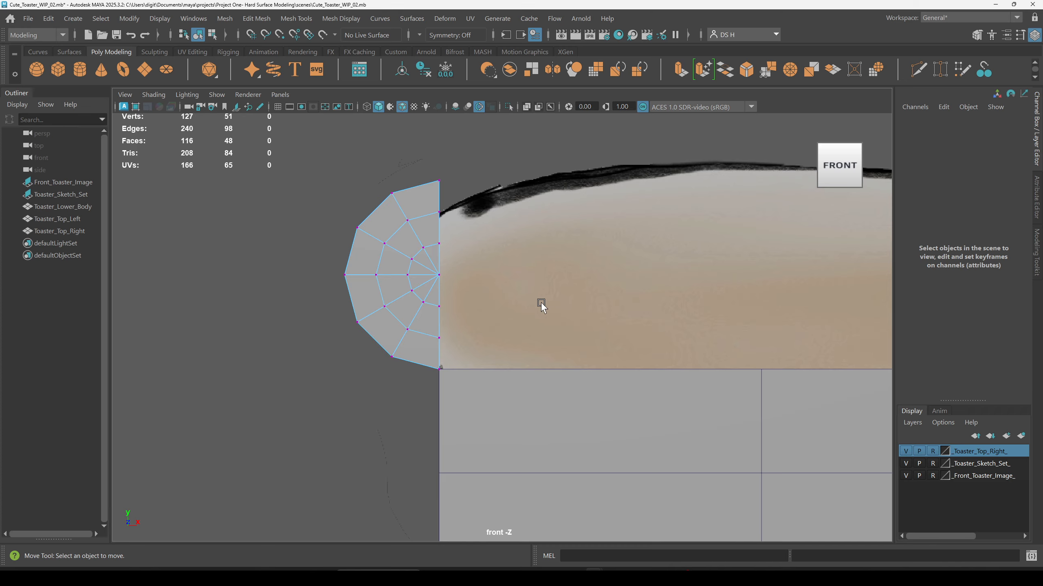
{"action": "middle_click_drag", "start_coordinate": [539, 302], "coordinate": [491, 336], "text": "alt"}
{"action": "right_click_drag", "start_coordinate": [252, 274], "coordinate": [127, 280], "text": "alt"}
{"action": "middle_click_drag", "start_coordinate": [599, 338], "coordinate": [430, 282], "text": "alt"}
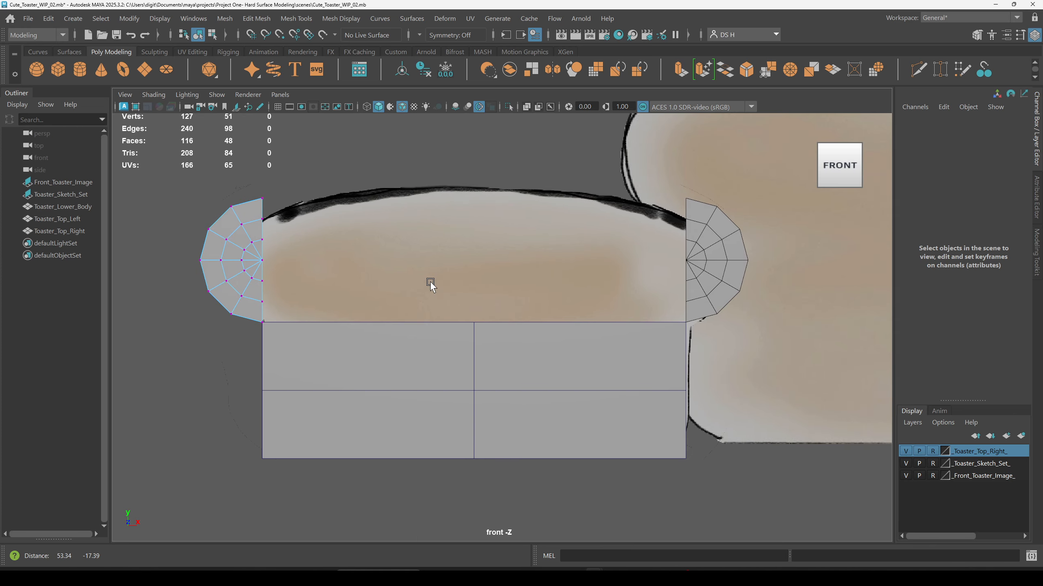
{"action": "middle_click_drag", "start_coordinate": [328, 287], "coordinate": [455, 300], "text": "alt"}
{"action": "right_click_drag", "start_coordinate": [455, 300], "coordinate": [622, 349], "text": "alt"}
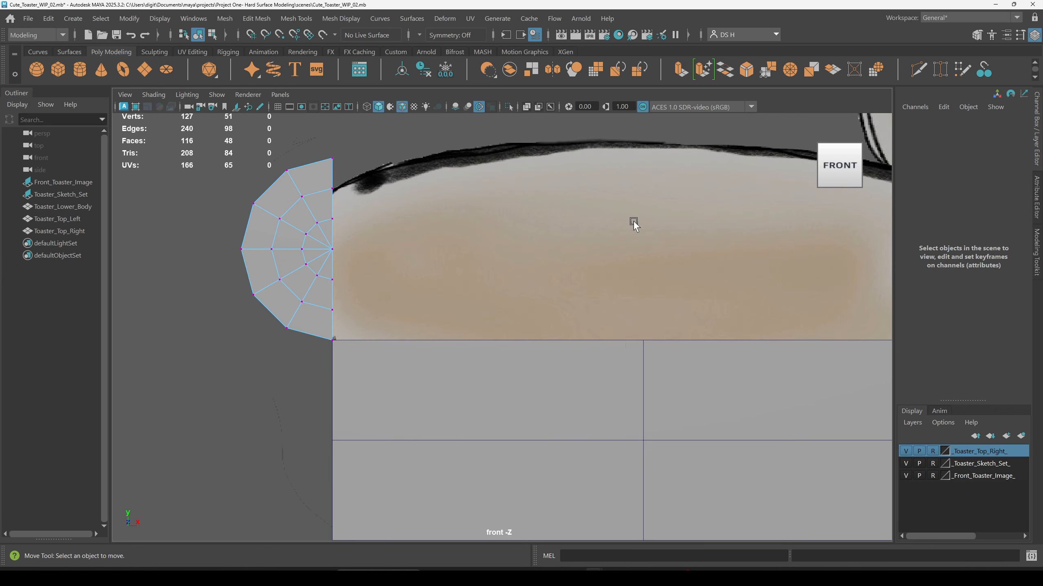
Step: Save the scene as an incremental version
{"action": "key", "text": "space"}
{"action": "key", "text": "space"}
{"action": "key", "text": "ctrl+alt+s"}
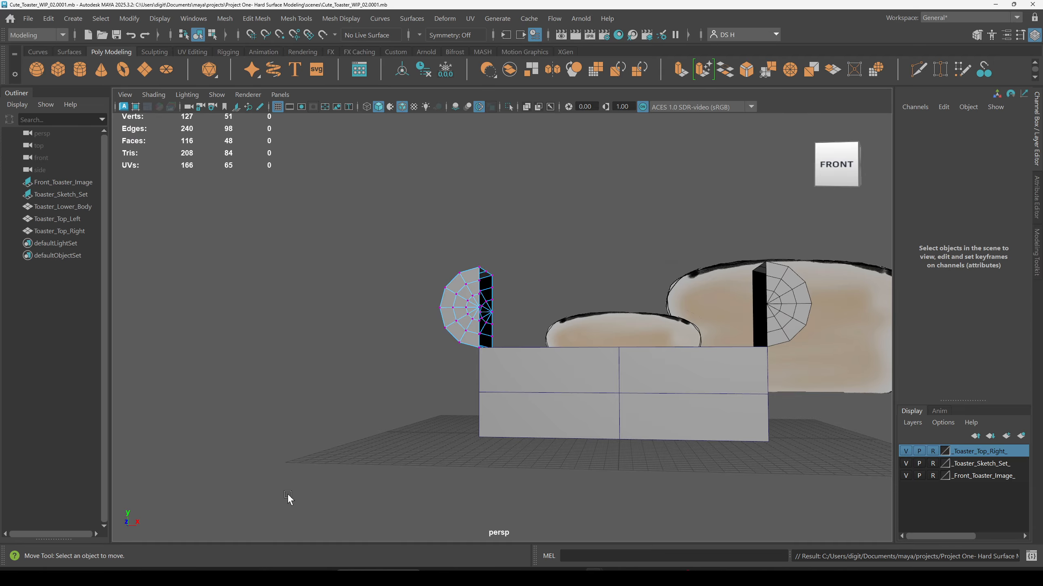
Step: Save the scene as Cute_Toaster_WIP_03.mb
{"action": "key", "text": "ctrl+shift+s"}
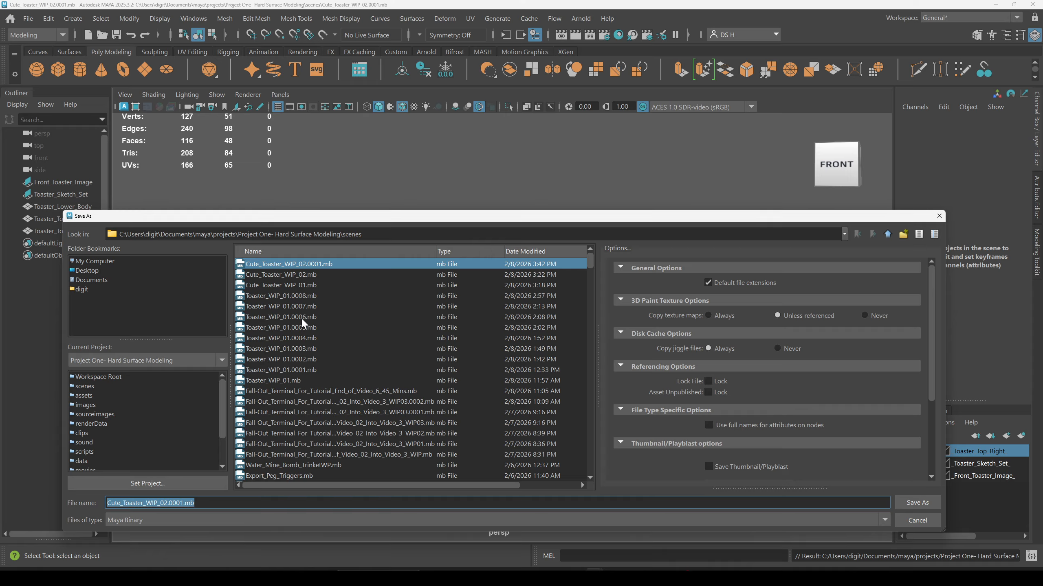
{"action": "left_click", "coordinate": [304, 276]}
{"action": "left_click_drag", "start_coordinate": [164, 503], "coordinate": [179, 504]}
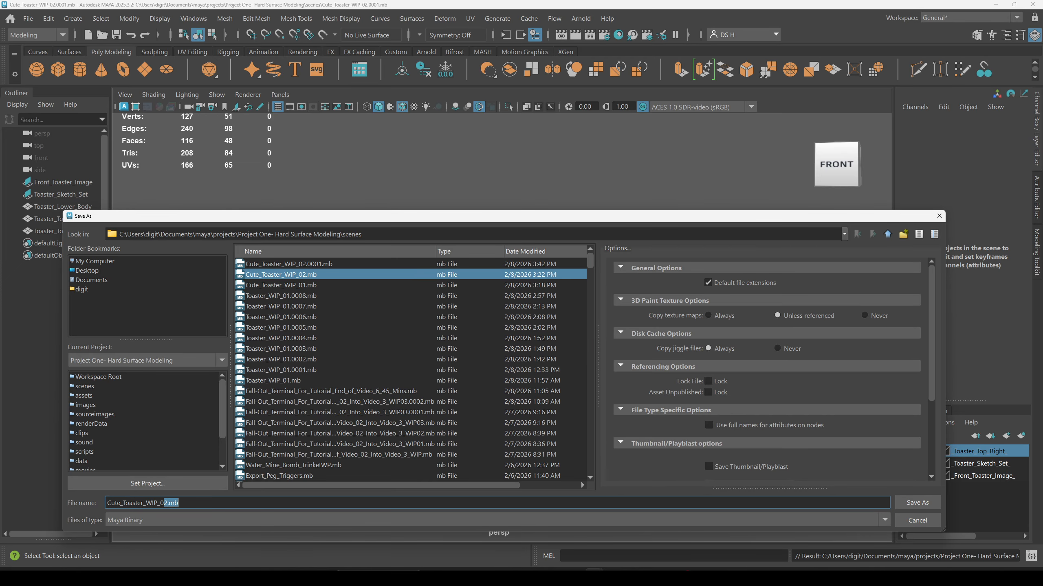
{"action": "type", "text": "3"}
{"action": "key", "text": "Return"}
Step: Inspect the left rounded half's edge loops from several angles
{"action": "mouse_move", "coordinate": [545, 322]}
{"action": "left_mouse_down", "text": "alt"}
{"action": "mouse_move", "coordinate": [602, 336]}
{"action": "mouse_move", "coordinate": [593, 298]}
{"action": "mouse_move", "coordinate": [633, 276]}
{"action": "mouse_move", "coordinate": [624, 340]}
{"action": "mouse_move", "coordinate": [437, 330]}
{"action": "mouse_move", "coordinate": [570, 294]}
{"action": "mouse_move", "coordinate": [460, 278]}
{"action": "mouse_move", "coordinate": [514, 326]}
{"action": "left_mouse_up", "text": "alt"}
{"action": "left_click", "coordinate": [602, 336]}
{"action": "left_click", "coordinate": [602, 335]}
{"action": "left_click", "coordinate": [424, 292]}
{"action": "left_click_drag", "start_coordinate": [423, 291], "coordinate": [444, 280], "text": "alt"}
{"action": "left_click_drag", "start_coordinate": [626, 260], "coordinate": [479, 278], "text": "alt"}
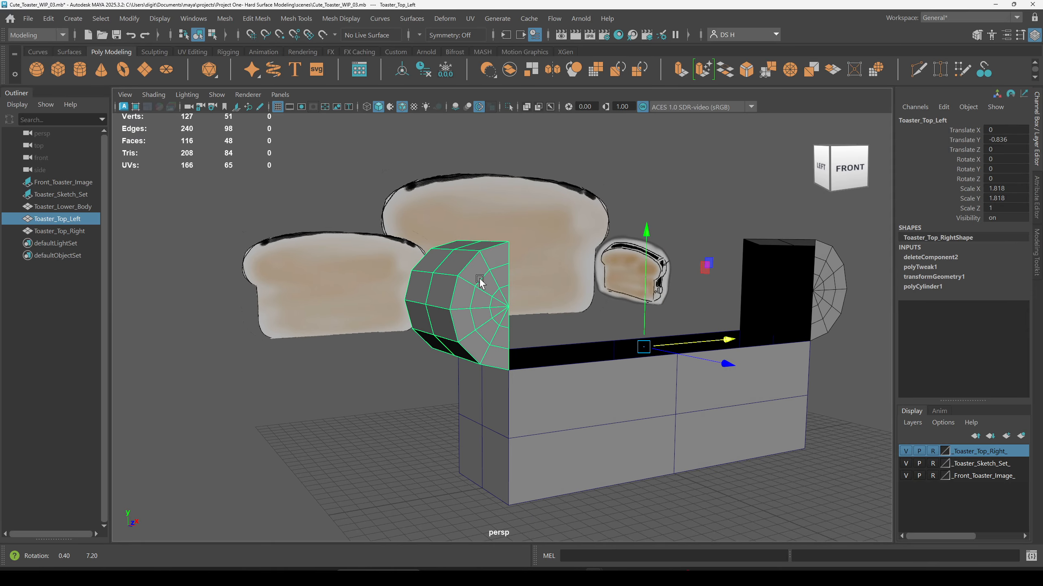
{"action": "left_click", "coordinate": [534, 244]}
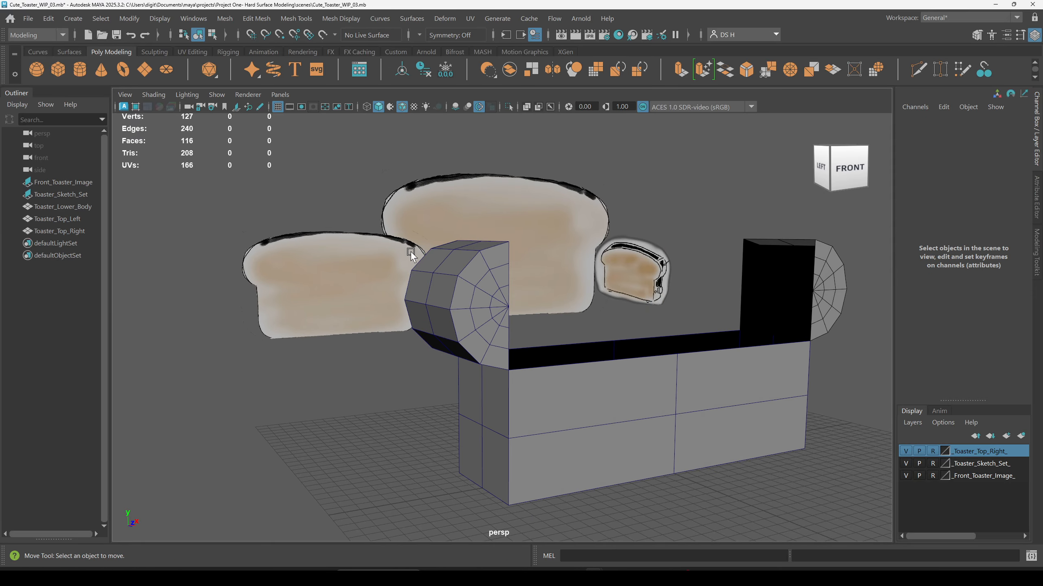
{"action": "scroll", "coordinate": [411, 252], "scroll_direction": "up", "scroll_amount": 3}
{"action": "left_click", "coordinate": [455, 256]}
{"action": "right_click_drag", "start_coordinate": [473, 224], "coordinate": [449, 7]}
{"action": "scroll", "coordinate": [563, 175], "scroll_direction": "up", "scroll_amount": 4}
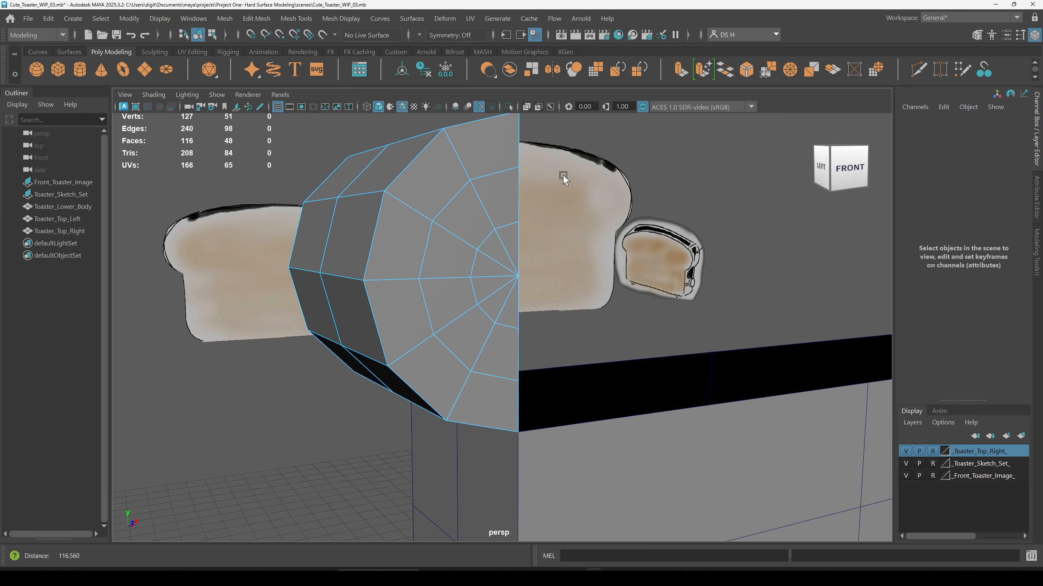
{"action": "middle_click_drag", "start_coordinate": [550, 181], "coordinate": [529, 243], "text": "alt"}
{"action": "double_click", "coordinate": [490, 238]}
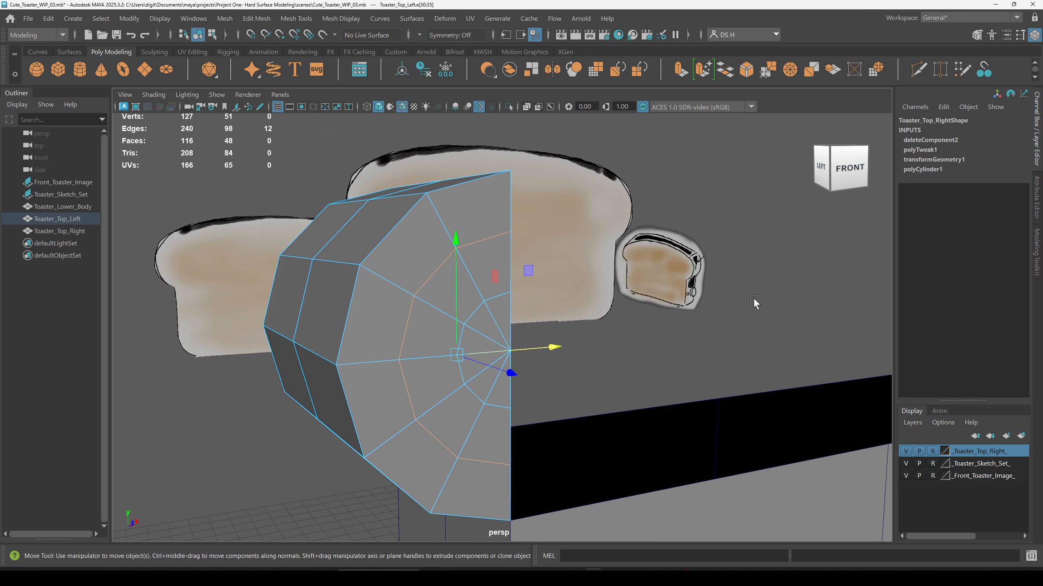
{"action": "left_click_drag", "start_coordinate": [741, 298], "coordinate": [703, 308], "text": "alt"}
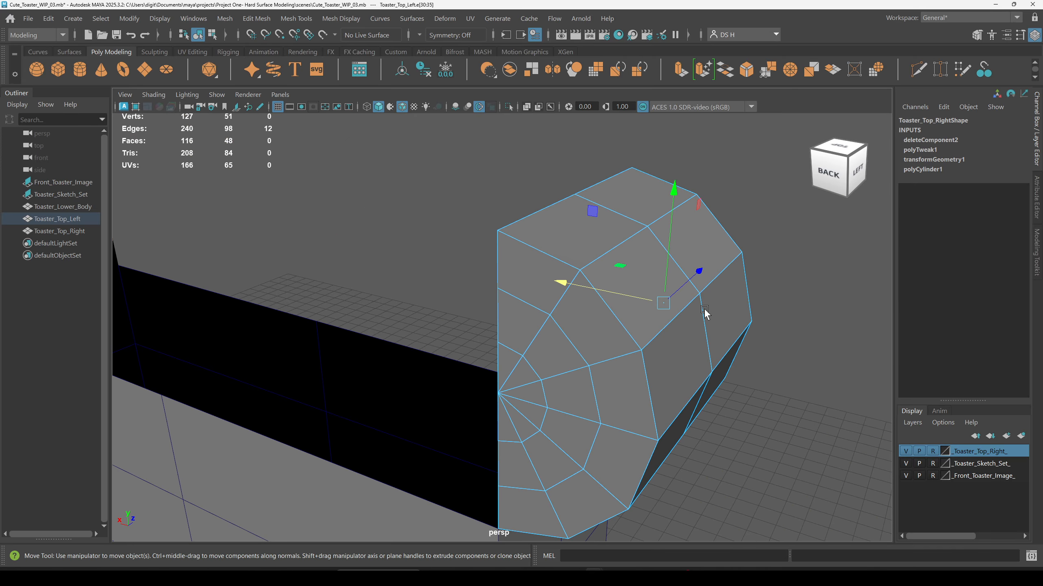
{"action": "left_click_drag", "start_coordinate": [698, 352], "coordinate": [576, 350], "text": "alt"}
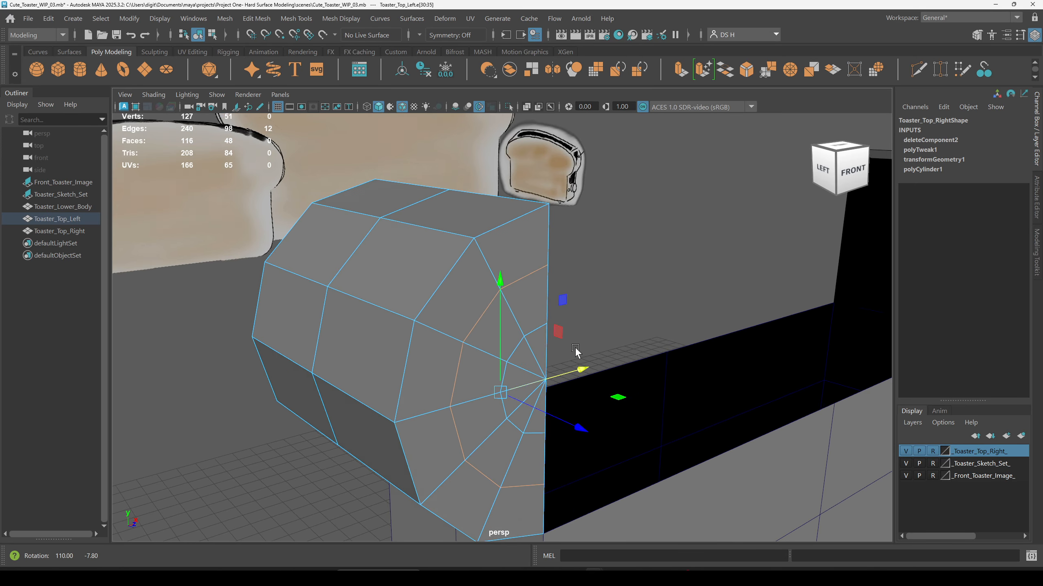
Step: Turn on Object Z symmetry for editing the left rounded half
{"action": "left_click", "coordinate": [419, 35]}
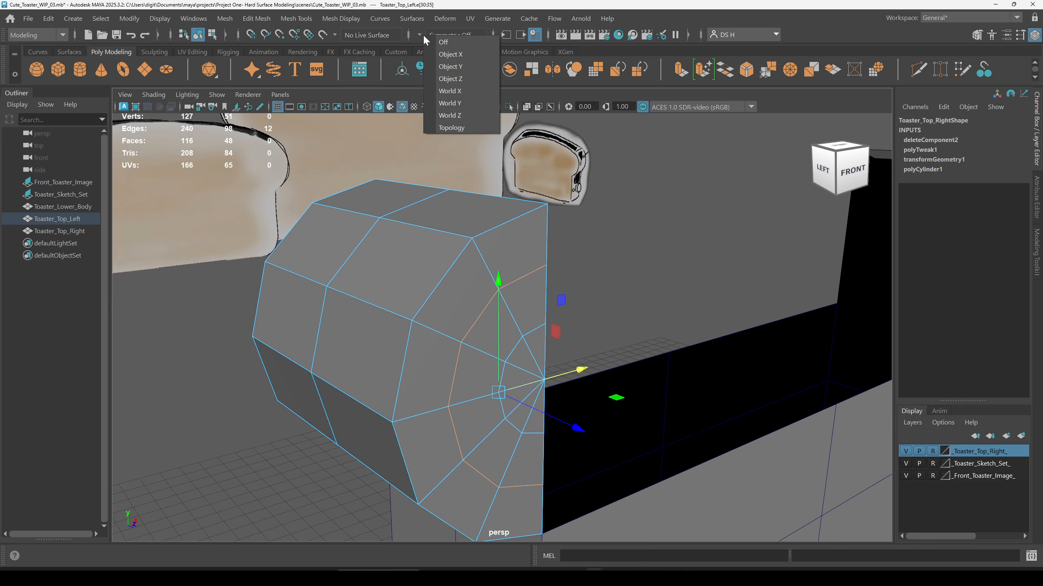
{"action": "left_click", "coordinate": [450, 79]}
{"action": "left_click_drag", "start_coordinate": [730, 349], "coordinate": [541, 336], "text": "alt"}
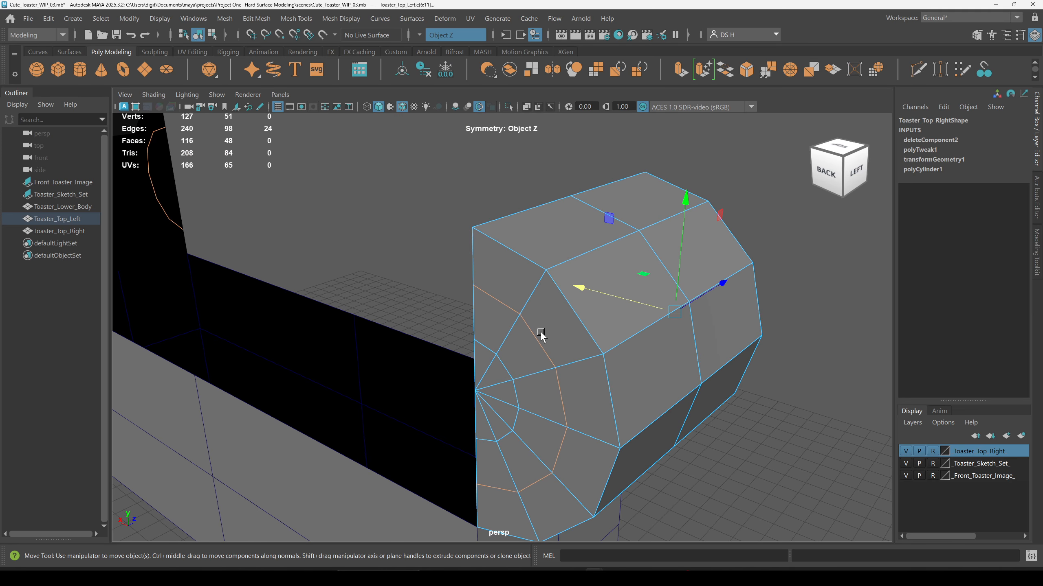
{"action": "left_click_drag", "start_coordinate": [742, 384], "coordinate": [546, 284], "text": "alt"}
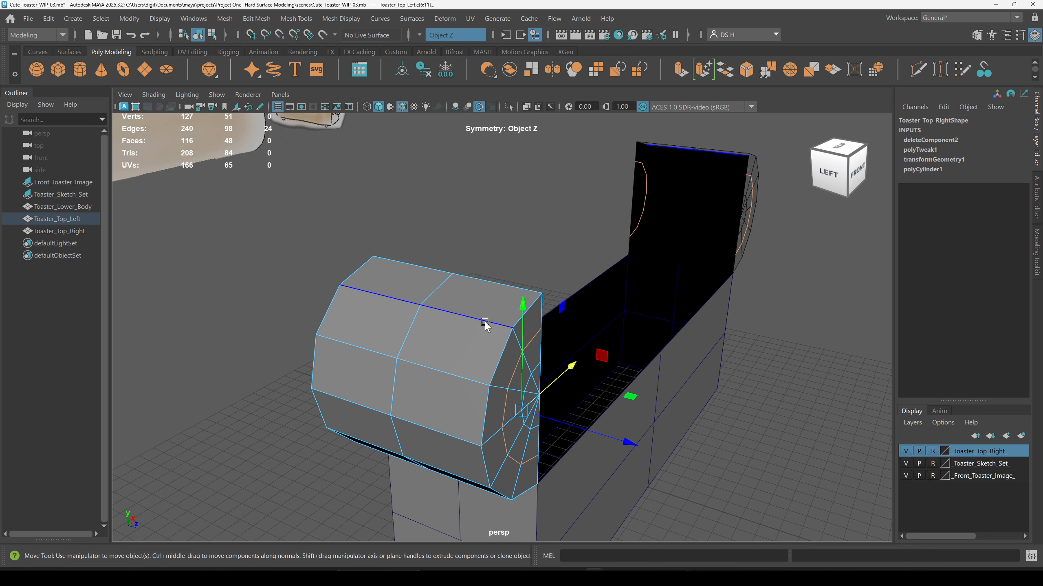
{"action": "left_click_drag", "start_coordinate": [469, 325], "coordinate": [451, 261], "text": "alt"}
{"action": "key", "text": "q"}
{"action": "right_click_drag", "start_coordinate": [451, 261], "coordinate": [552, 295], "text": "alt"}
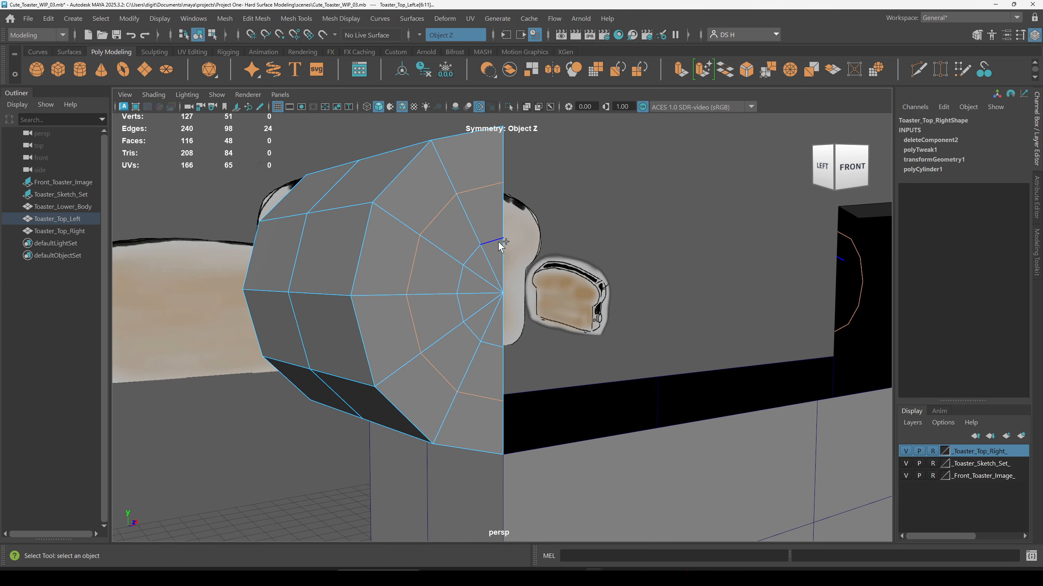
{"action": "left_click_drag", "start_coordinate": [498, 241], "coordinate": [472, 292], "text": "alt"}
{"action": "left_click", "coordinate": [583, 147]}
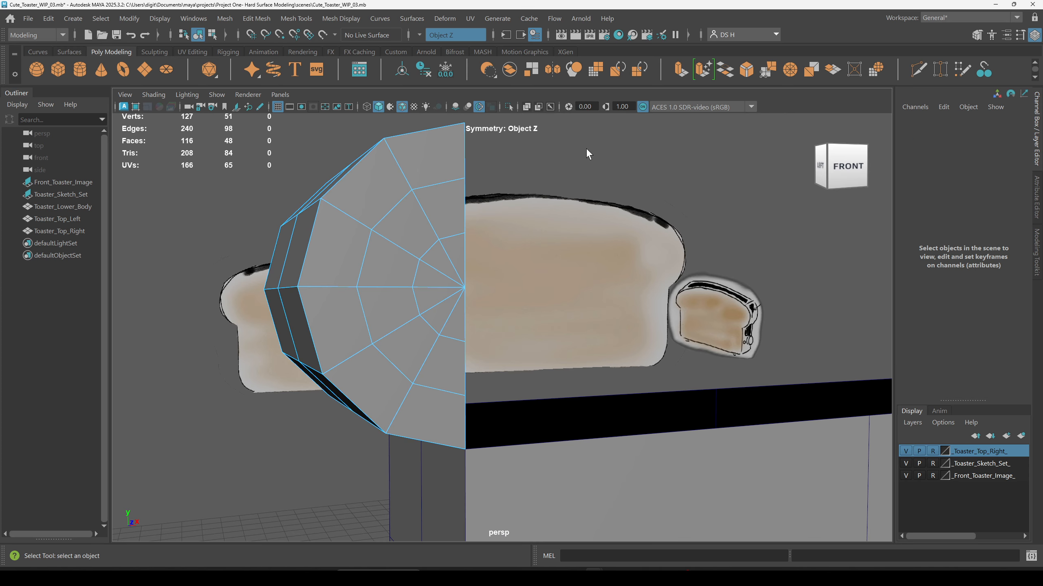
Step: Delete the innermost ring edge loop on the left half's flat face
{"action": "double_click", "coordinate": [457, 237]}
{"action": "left_click", "coordinate": [475, 238]}
{"action": "right_click", "coordinate": [378, 226]}
{"action": "double_click", "coordinate": [459, 236]}
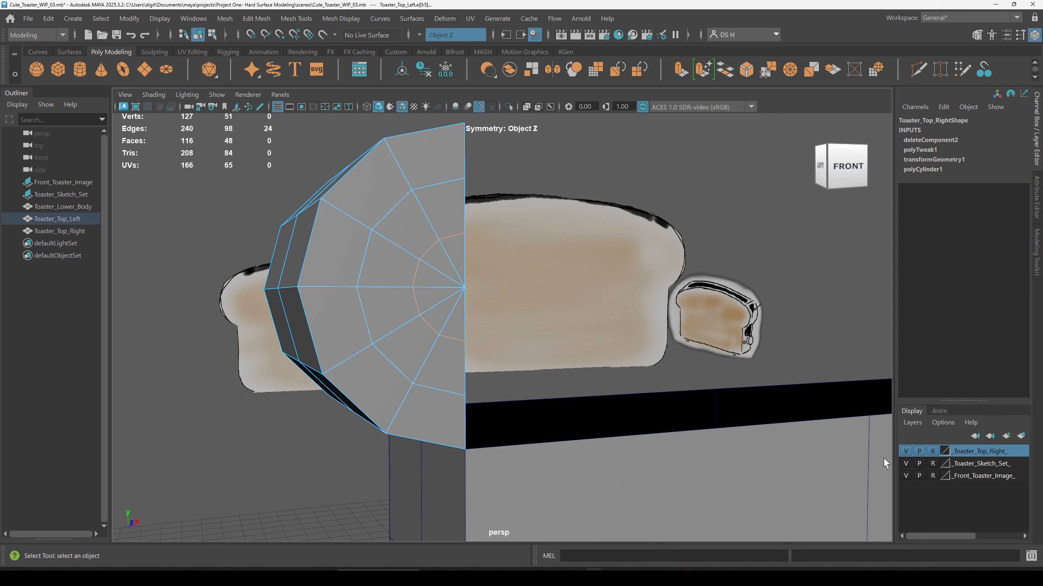
{"action": "left_click_drag", "start_coordinate": [464, 337], "coordinate": [507, 296], "text": "alt"}
{"action": "left_click_drag", "start_coordinate": [646, 386], "coordinate": [575, 354], "text": "alt"}
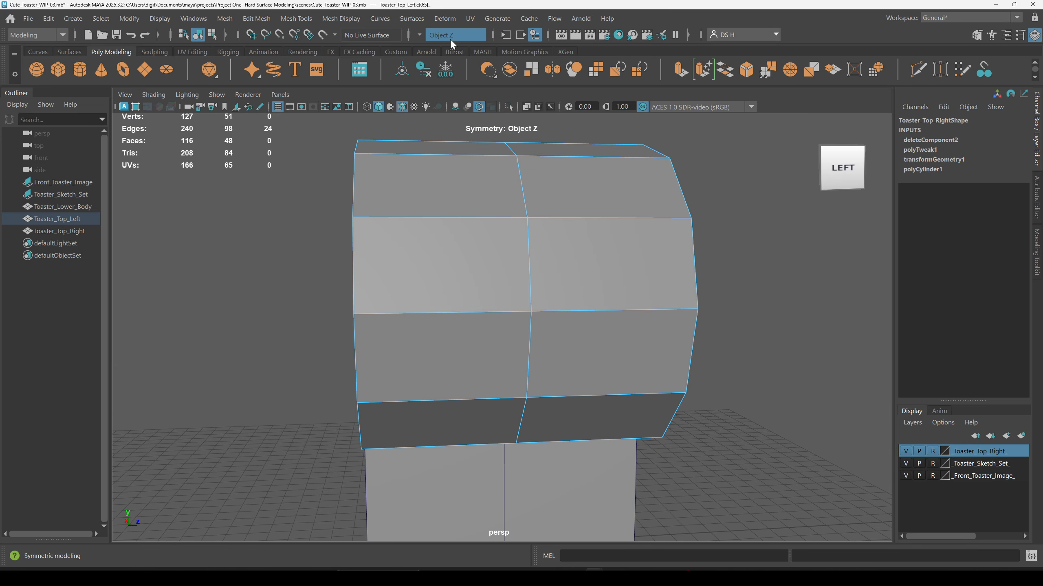
{"action": "left_click_drag", "start_coordinate": [735, 283], "coordinate": [682, 280], "text": "alt"}
{"action": "right_click_drag", "start_coordinate": [683, 280], "coordinate": [638, 259], "text": "alt"}
{"action": "right_click", "coordinate": [636, 281], "text": "shift"}
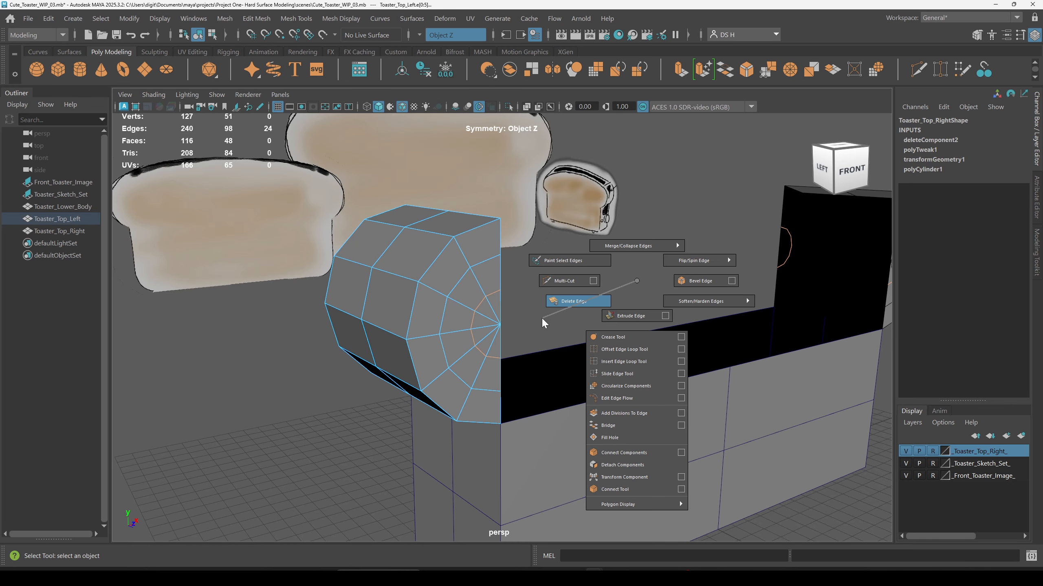
{"action": "left_click", "coordinate": [587, 304]}
Step: Delete the radial edges converging at the center of the flat face
{"action": "left_click_drag", "start_coordinate": [598, 281], "coordinate": [404, 276], "text": "alt"}
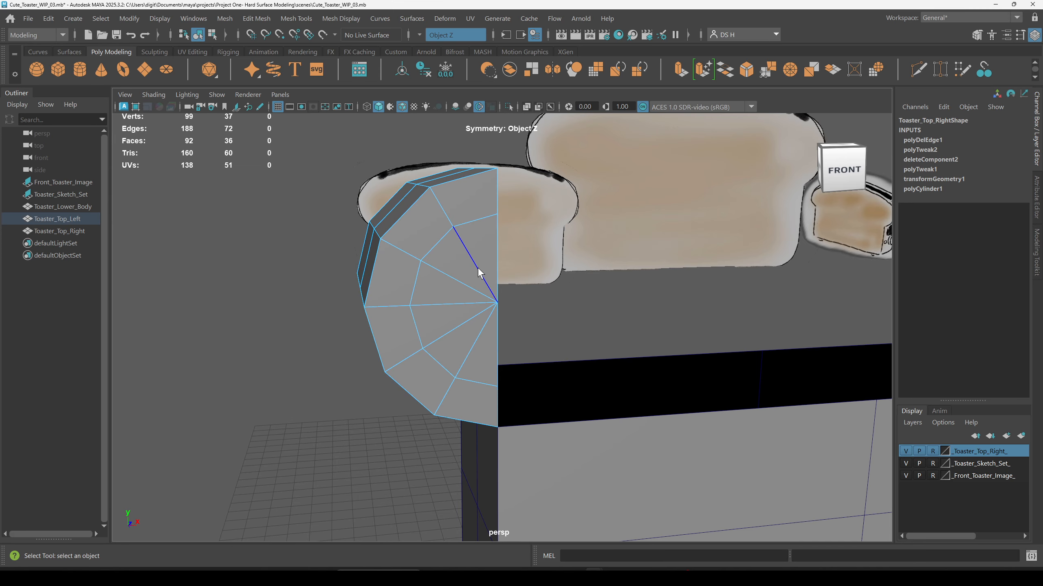
{"action": "left_click_drag", "start_coordinate": [478, 267], "coordinate": [449, 313]}
{"action": "left_click", "coordinate": [472, 349], "text": "shift"}
{"action": "mouse_move", "coordinate": [577, 345]}
{"action": "left_mouse_down", "text": "alt"}
{"action": "mouse_move", "coordinate": [736, 337]}
{"action": "mouse_move", "coordinate": [519, 242]}
{"action": "mouse_move", "coordinate": [637, 343]}
{"action": "mouse_move", "coordinate": [554, 326]}
{"action": "mouse_move", "coordinate": [580, 322]}
{"action": "mouse_move", "coordinate": [598, 297]}
{"action": "left_mouse_up", "text": "alt"}
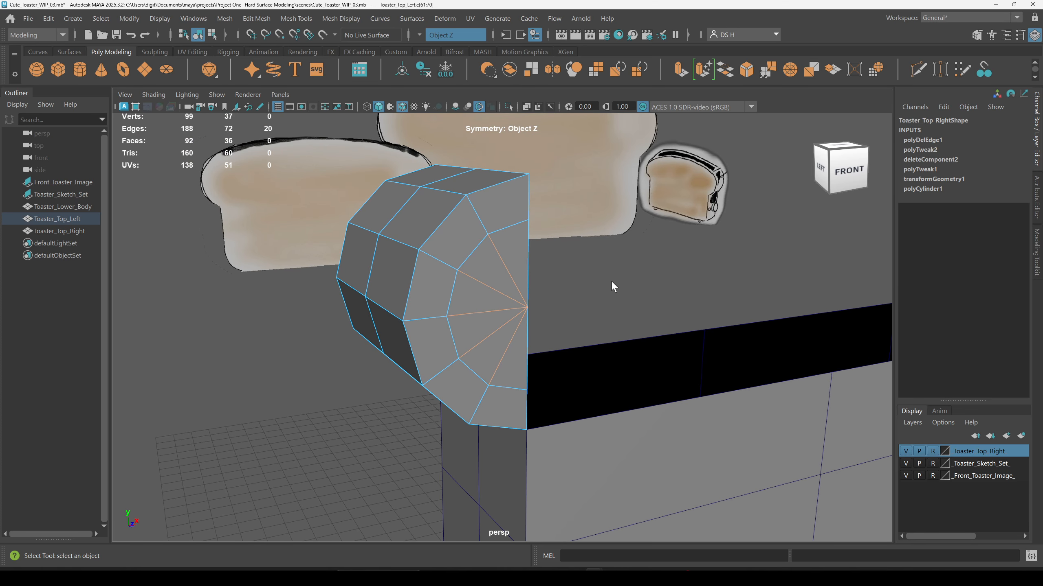
{"action": "right_click", "coordinate": [613, 283], "text": "shift"}
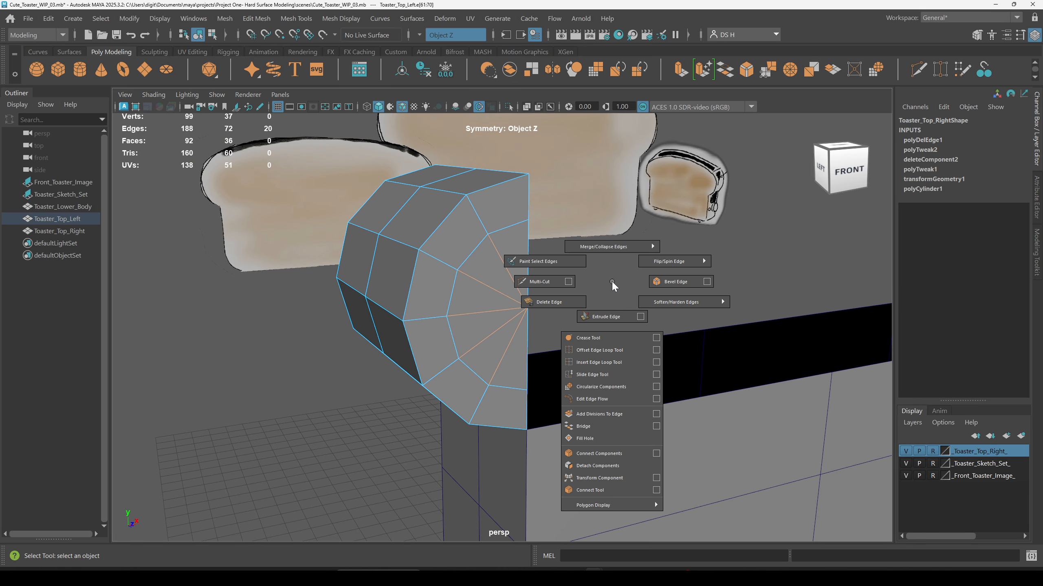
{"action": "left_click", "coordinate": [559, 308]}
Step: Select edge loops around the flat face and check the half in smooth preview
{"action": "left_click_drag", "start_coordinate": [557, 324], "coordinate": [532, 240], "text": "alt"}
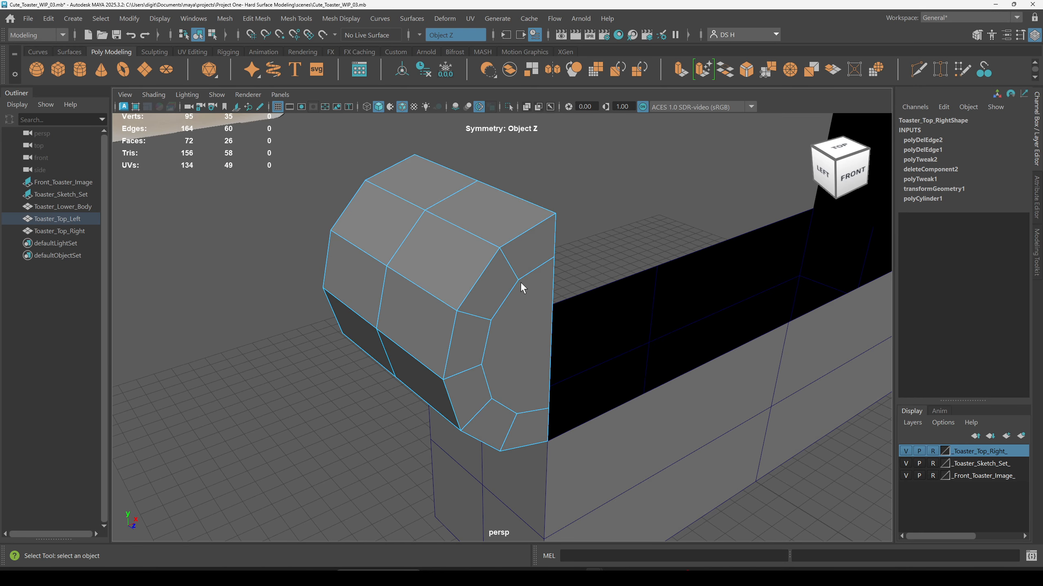
{"action": "double_click", "coordinate": [520, 257]}
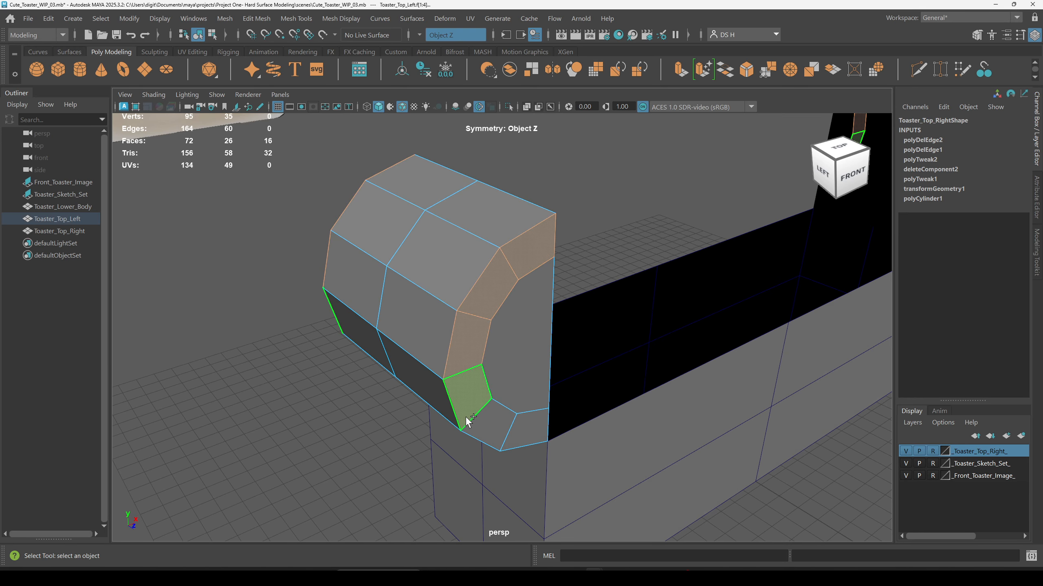
{"action": "left_click", "coordinate": [491, 427], "text": "shift"}
{"action": "left_click", "coordinate": [534, 432], "text": "shift"}
{"action": "left_click_drag", "start_coordinate": [517, 330], "coordinate": [492, 387], "text": "alt"}
{"action": "key", "text": "3"}
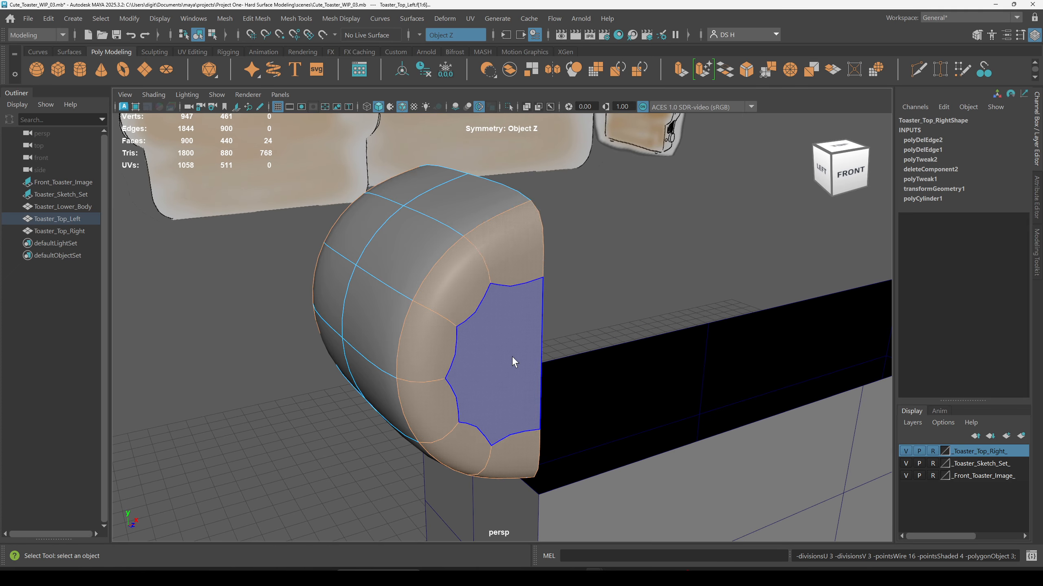
{"action": "left_click", "coordinate": [607, 216]}
Step: Select the left half as an object and toggle its smooth preview on and off
{"action": "key", "text": "F8"}
{"action": "left_click", "coordinate": [644, 228]}
{"action": "left_click_drag", "start_coordinate": [583, 247], "coordinate": [628, 249], "text": "alt"}
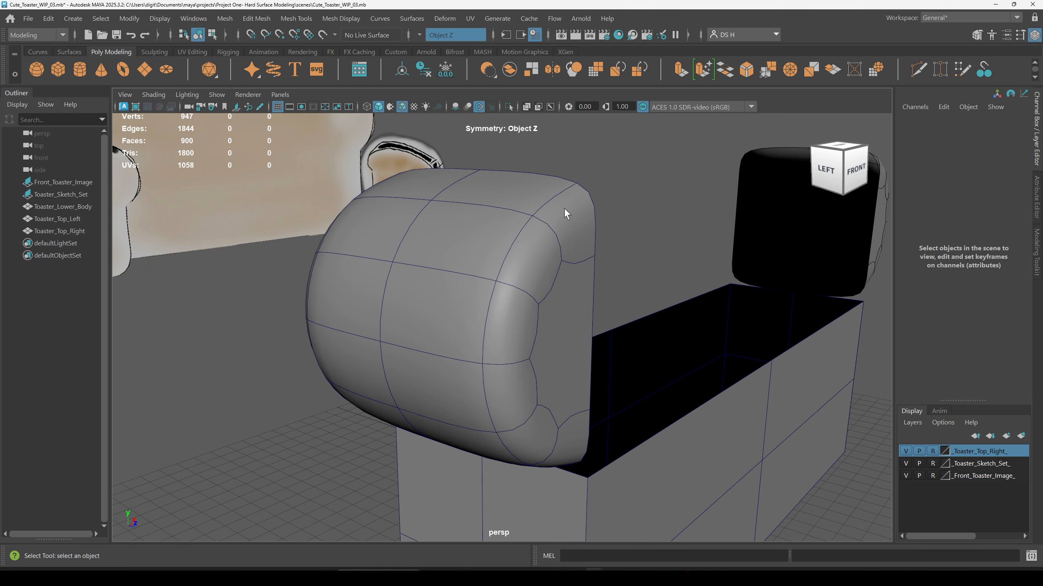
{"action": "left_click", "coordinate": [565, 209]}
{"action": "key", "text": "1"}
{"action": "key", "text": "3"}
{"action": "key", "text": "1"}
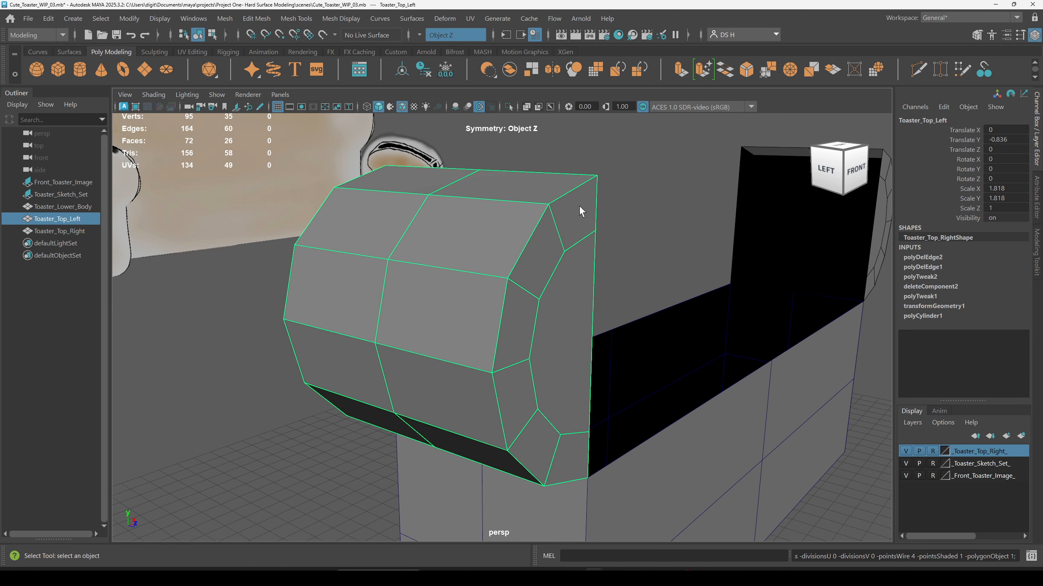
Step: Select face loops on the left half and check them in smooth preview
{"action": "key", "text": "F11"}
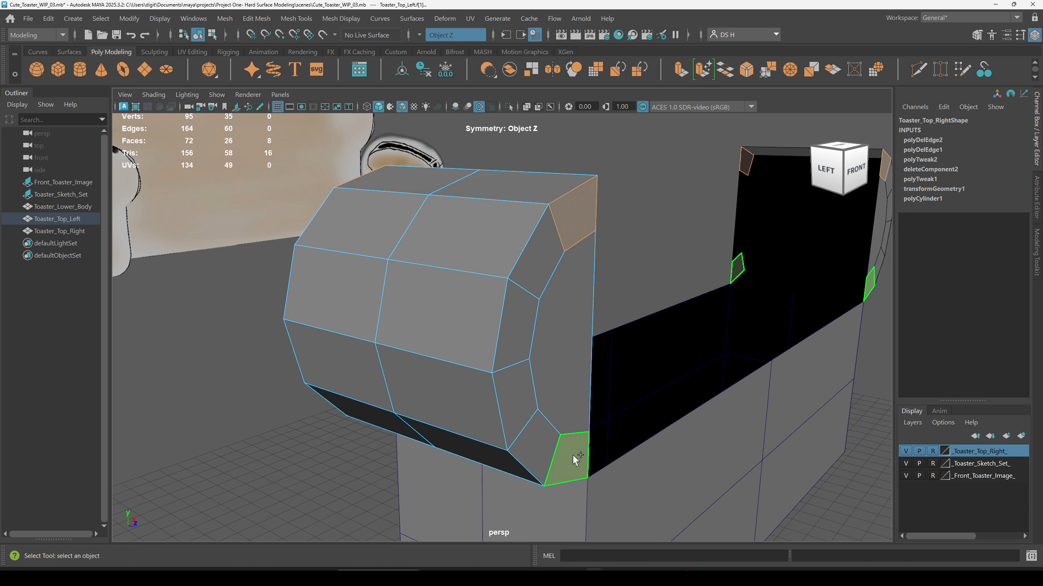
{"action": "double_click", "coordinate": [571, 456]}
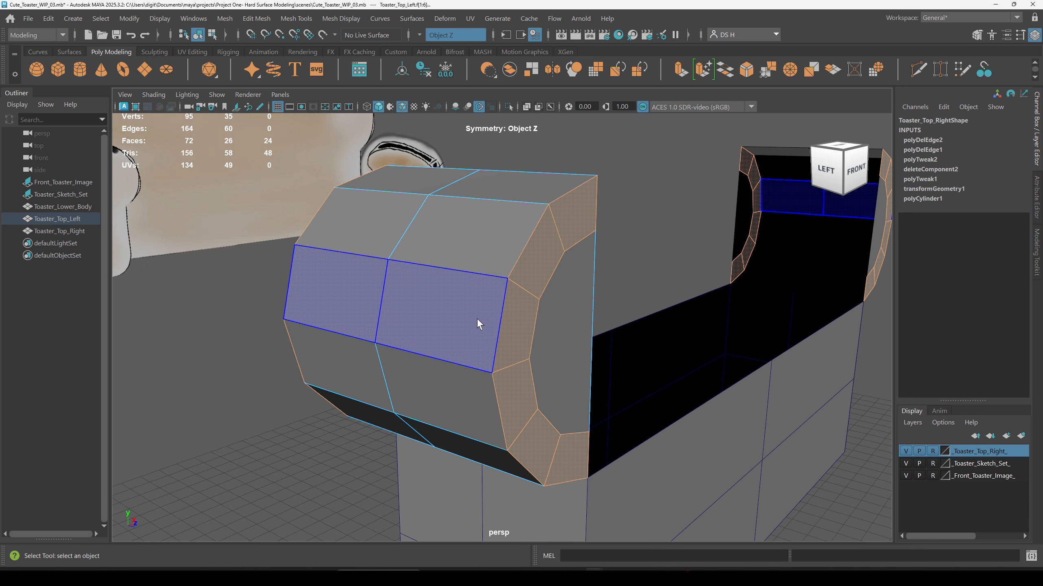
{"action": "left_click", "coordinate": [642, 271]}
{"action": "left_click", "coordinate": [579, 212]}
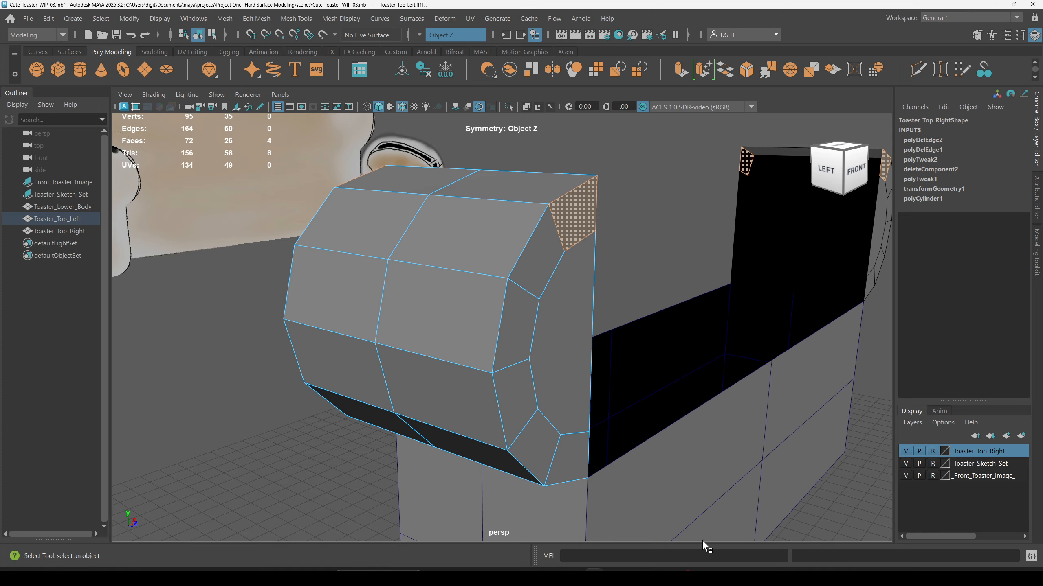
{"action": "double_click", "coordinate": [574, 457], "text": "shift"}
{"action": "key", "text": "3"}
{"action": "left_click_drag", "start_coordinate": [615, 267], "coordinate": [554, 207], "text": "alt"}
{"action": "key", "text": "1"}
{"action": "left_click_drag", "start_coordinate": [409, 278], "coordinate": [530, 318], "text": "alt"}
{"action": "left_click_drag", "start_coordinate": [490, 164], "coordinate": [530, 161], "text": "alt"}
Step: Try editing edge loops near the face's rim in smooth preview, then undo the changes
{"action": "key", "text": "F10"}
{"action": "left_click", "coordinate": [521, 187]}
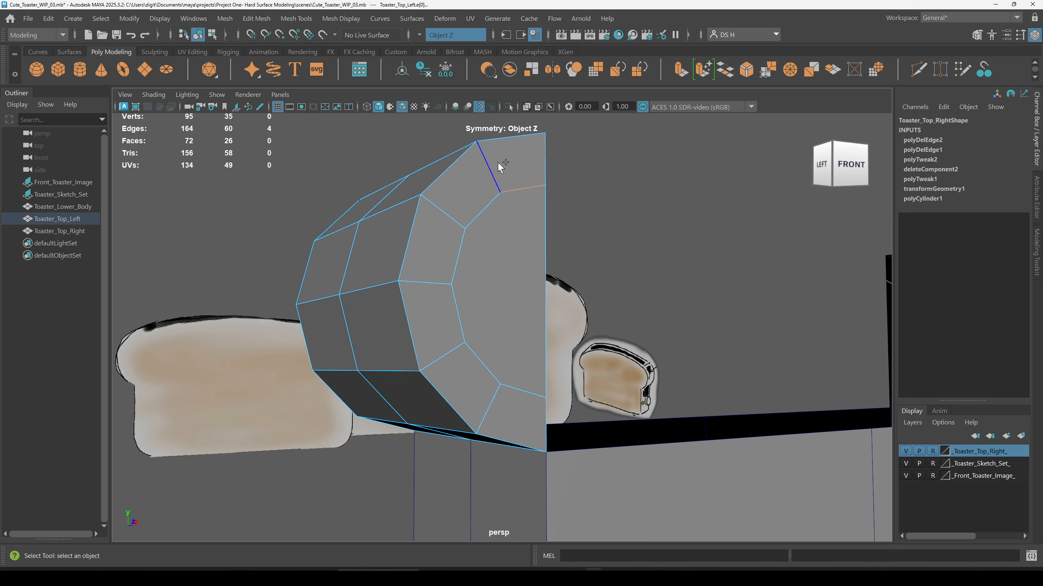
{"action": "left_click", "coordinate": [479, 222], "text": "shift"}
{"action": "left_click_drag", "start_coordinate": [507, 411], "coordinate": [676, 355], "text": "alt"}
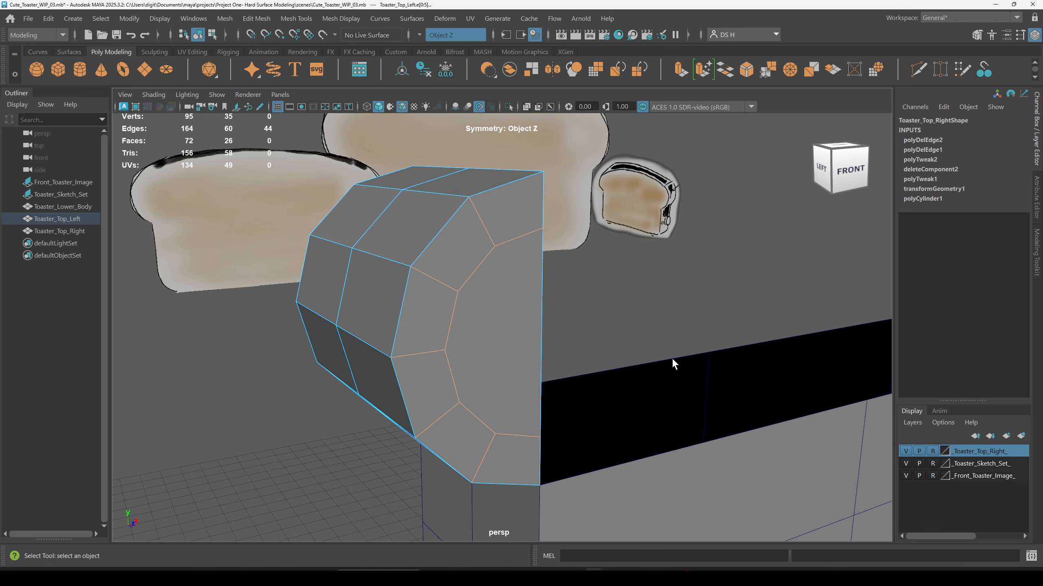
{"action": "key", "text": "3"}
{"action": "left_click_drag", "start_coordinate": [648, 313], "coordinate": [751, 310], "text": "alt"}
{"action": "left_click_drag", "start_coordinate": [483, 260], "coordinate": [591, 292], "text": "alt"}
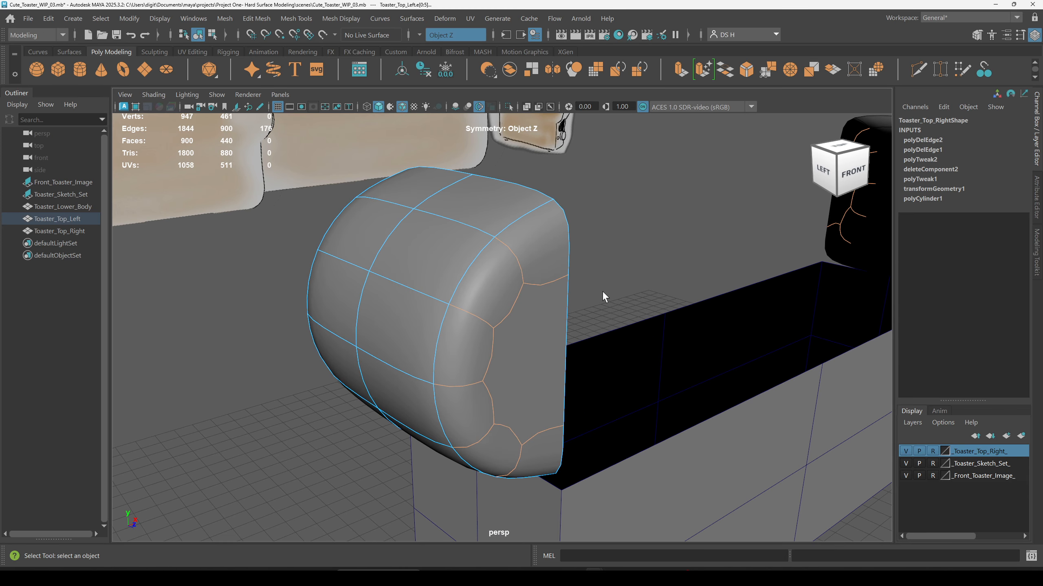
{"action": "key", "text": "ctrl+z"}
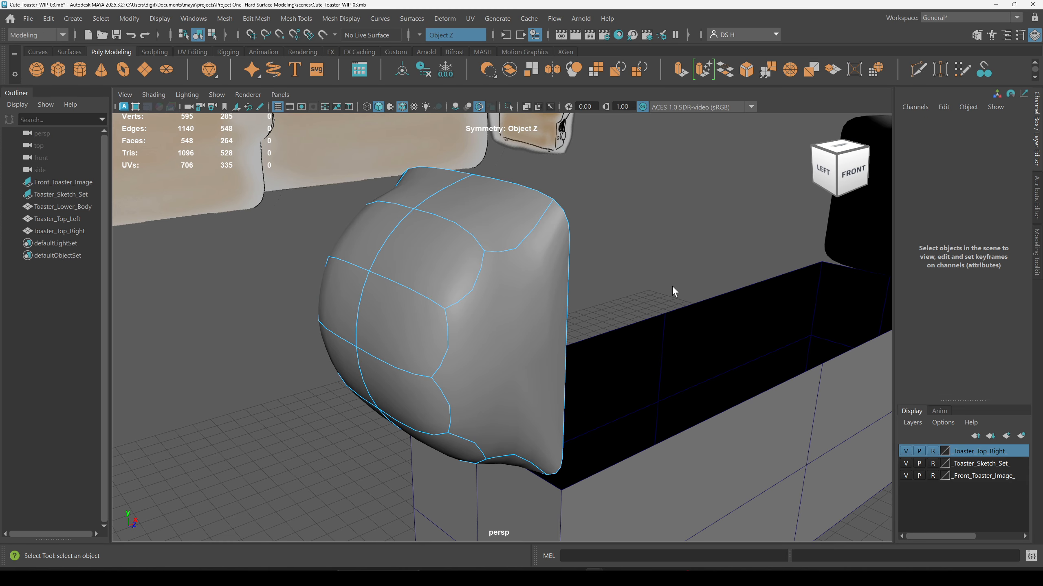
{"action": "left_click_drag", "start_coordinate": [573, 308], "coordinate": [582, 283], "text": "alt"}
{"action": "key", "text": "ctrl+z"}
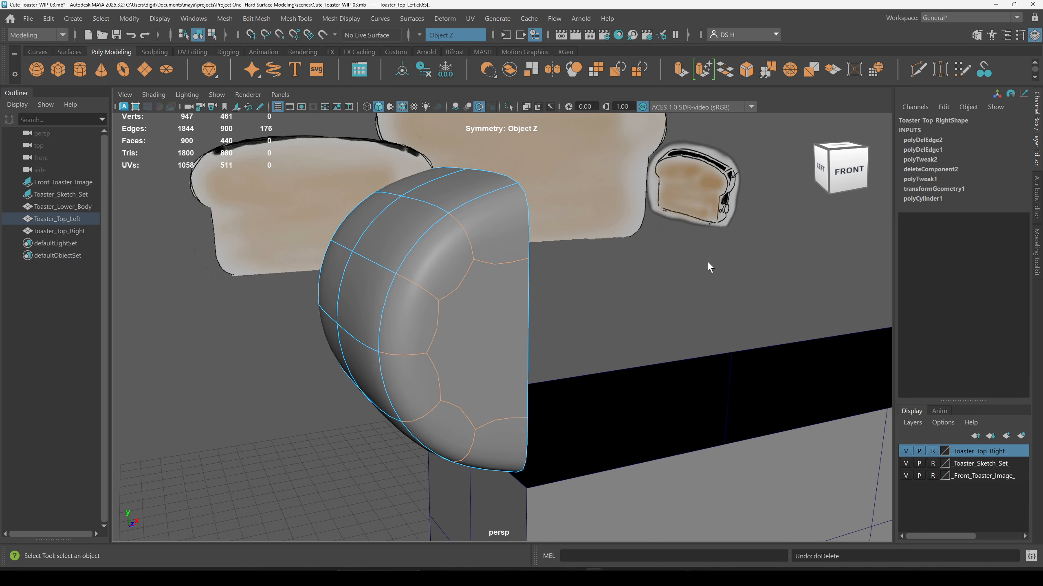
Step: Inspect the unsmoothed left half's topology from above
{"action": "key", "text": "1"}
{"action": "left_click", "coordinate": [671, 298]}
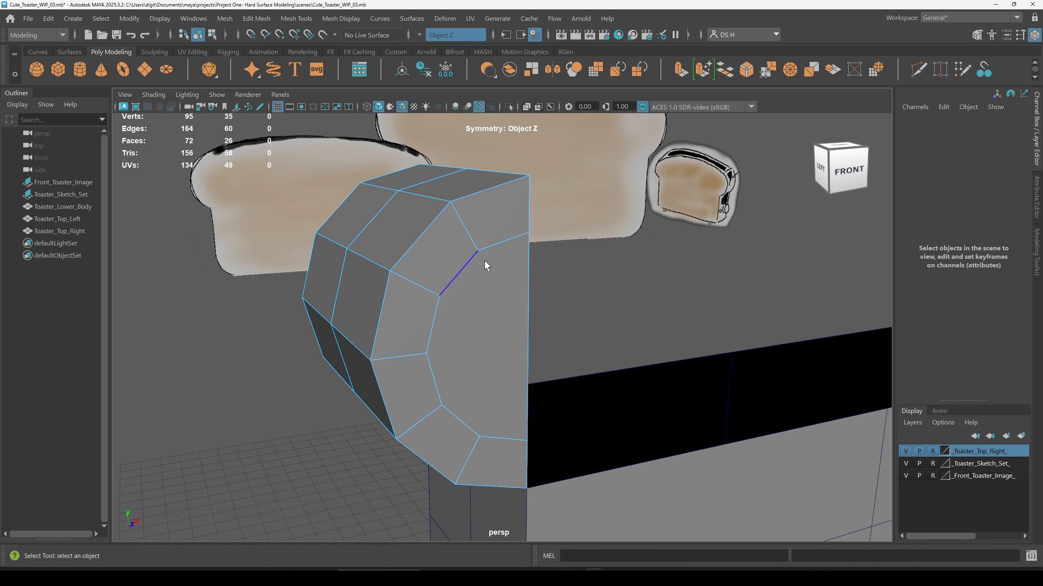
{"action": "left_click_drag", "start_coordinate": [664, 312], "coordinate": [586, 306], "text": "alt"}
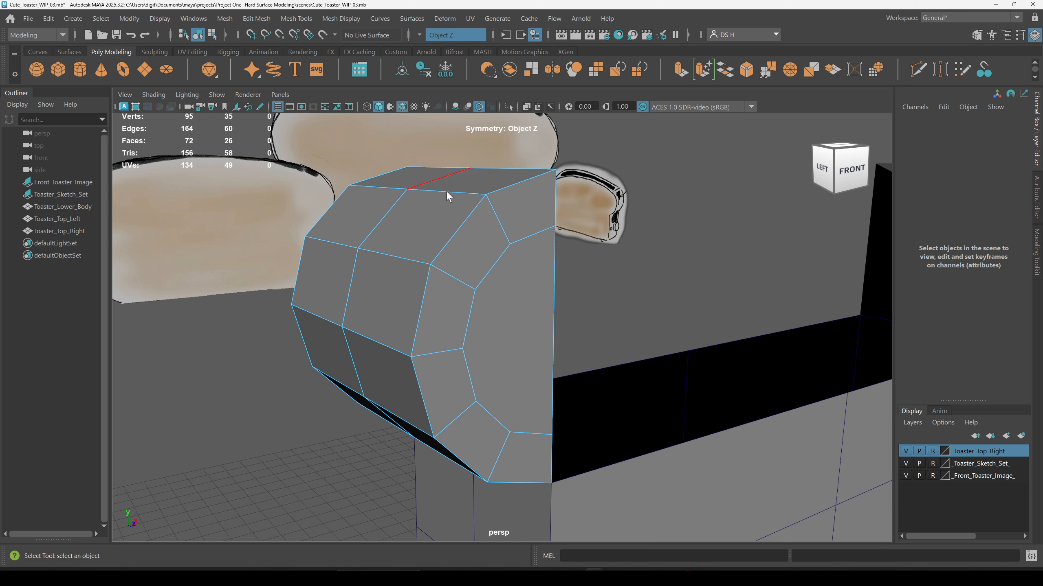
{"action": "left_click_drag", "start_coordinate": [660, 289], "coordinate": [537, 293], "text": "alt"}
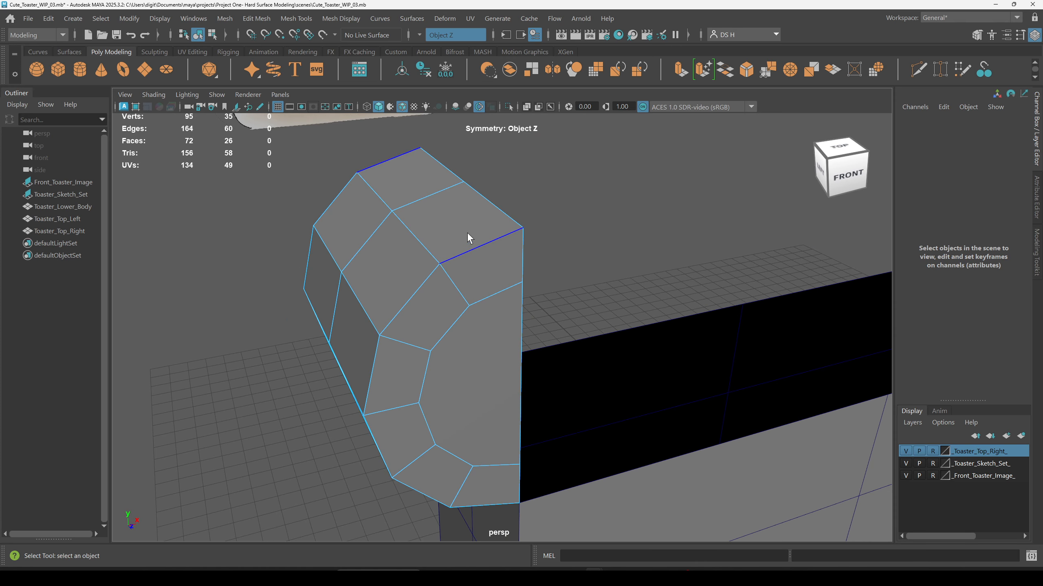
Step: Inspect the edge loops around the rim of the left top half from several angles
{"action": "left_click", "coordinate": [484, 279]}
{"action": "left_click_drag", "start_coordinate": [484, 280], "coordinate": [535, 355], "text": "alt"}
{"action": "double_click", "coordinate": [497, 384], "text": "shift"}
{"action": "left_click_drag", "start_coordinate": [473, 320], "coordinate": [491, 369], "text": "alt"}
{"action": "left_click_drag", "start_coordinate": [569, 384], "coordinate": [602, 416], "text": "alt"}
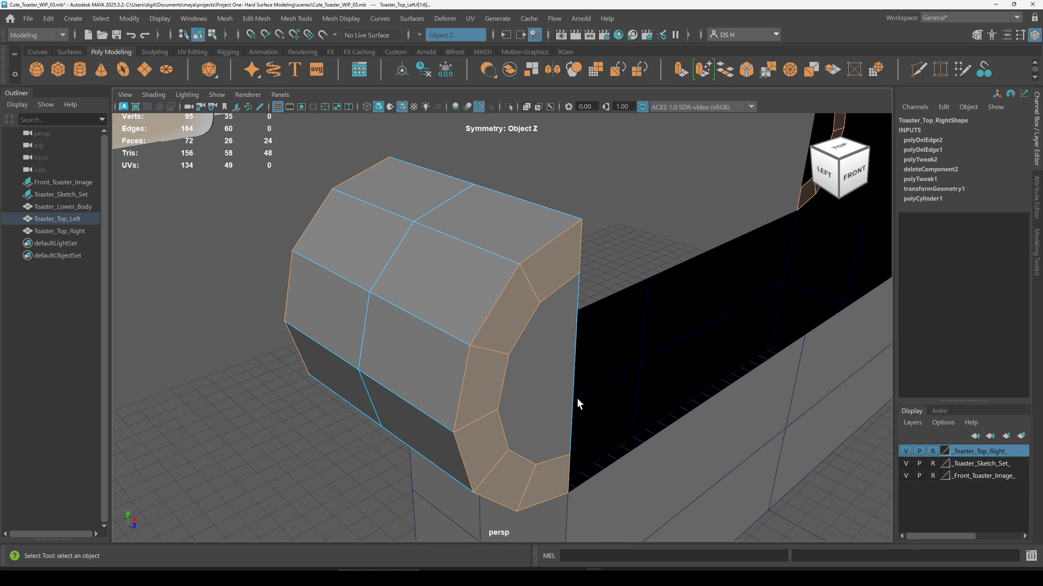
{"action": "scroll", "coordinate": [574, 400], "scroll_direction": "up", "scroll_amount": 3}
{"action": "right_click_drag", "start_coordinate": [533, 384], "coordinate": [540, 340]}
{"action": "double_click", "coordinate": [564, 208]}
{"action": "mouse_move", "coordinate": [623, 431]}
{"action": "left_mouse_down", "text": "alt"}
{"action": "mouse_move", "coordinate": [613, 356]}
{"action": "mouse_move", "coordinate": [637, 431]}
{"action": "left_mouse_up", "text": "alt"}
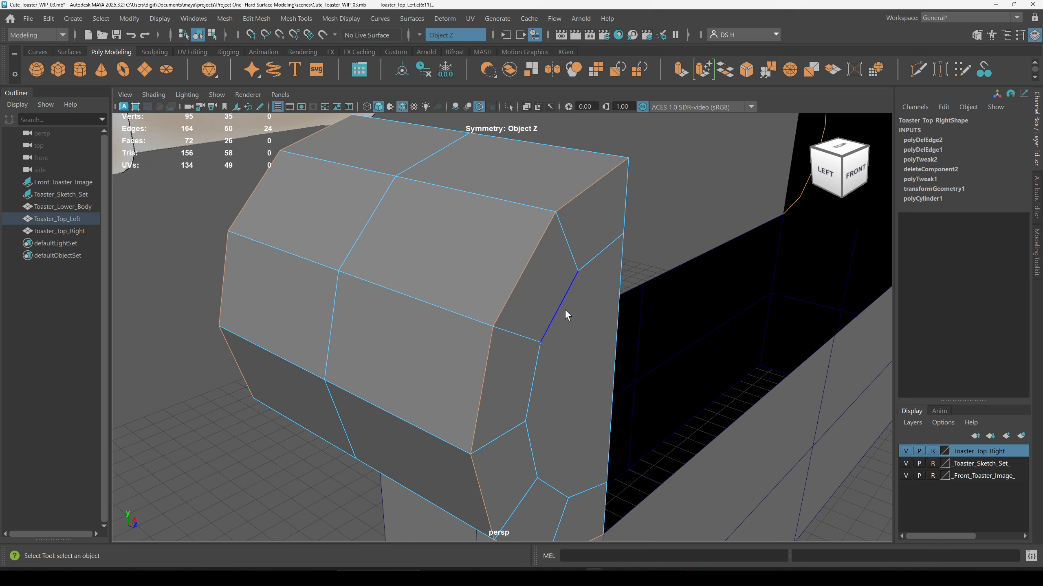
{"action": "right_click_drag", "start_coordinate": [565, 308], "coordinate": [609, 280]}
{"action": "left_click", "coordinate": [761, 221]}
{"action": "scroll", "coordinate": [657, 255], "scroll_direction": "down", "scroll_amount": 3}
{"action": "left_click_drag", "start_coordinate": [525, 284], "coordinate": [451, 259], "text": "alt"}
{"action": "scroll", "coordinate": [645, 296], "scroll_direction": "down", "scroll_amount": 3}
{"action": "middle_click_drag", "start_coordinate": [645, 294], "coordinate": [412, 237], "text": "alt"}
{"action": "left_click_drag", "start_coordinate": [413, 237], "coordinate": [611, 259], "text": "alt"}
Step: Save the scene as a new version named Cute_Toaster_WIP_04.mb
{"action": "key", "text": "ctrl+shift+s"}
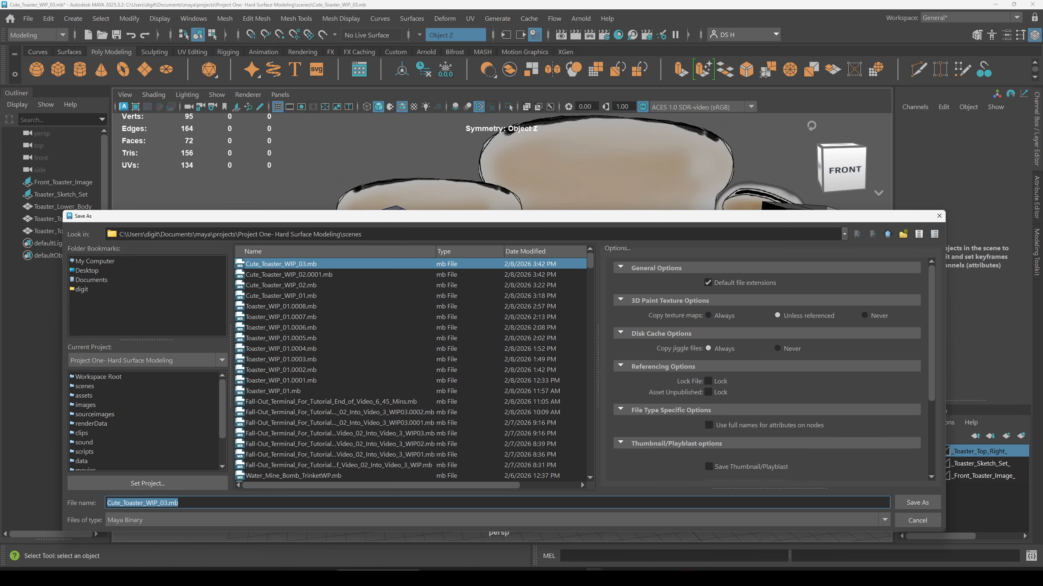
{"action": "left_click_drag", "start_coordinate": [164, 503], "coordinate": [181, 504]}
{"action": "type", "text": "4"}
{"action": "key", "text": "Return"}
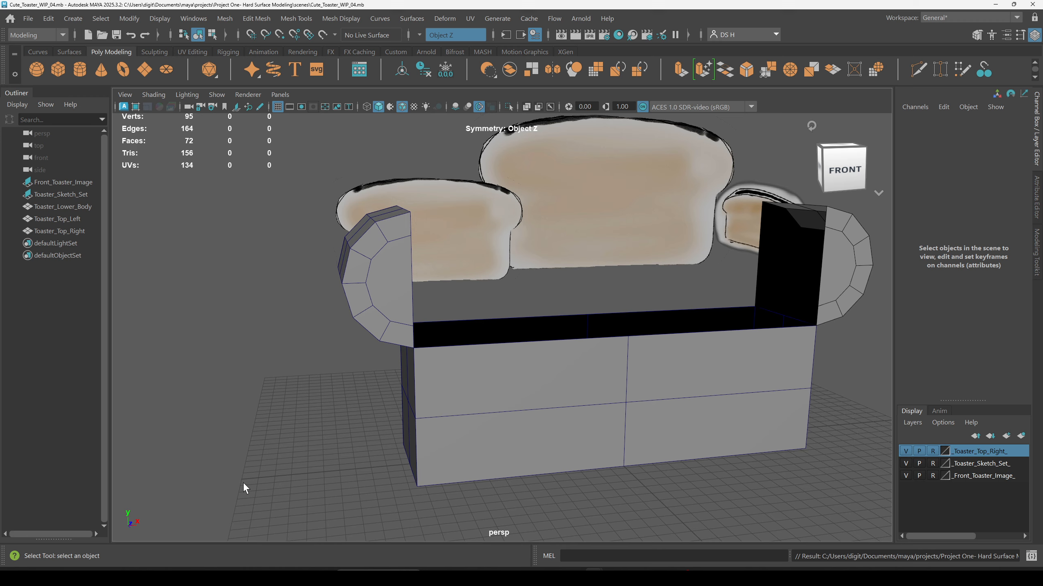
Step: Select the left top half and delete its construction history
{"action": "left_click_drag", "start_coordinate": [422, 416], "coordinate": [436, 342], "text": "alt"}
{"action": "middle_click_drag", "start_coordinate": [436, 342], "coordinate": [468, 349], "text": "alt"}
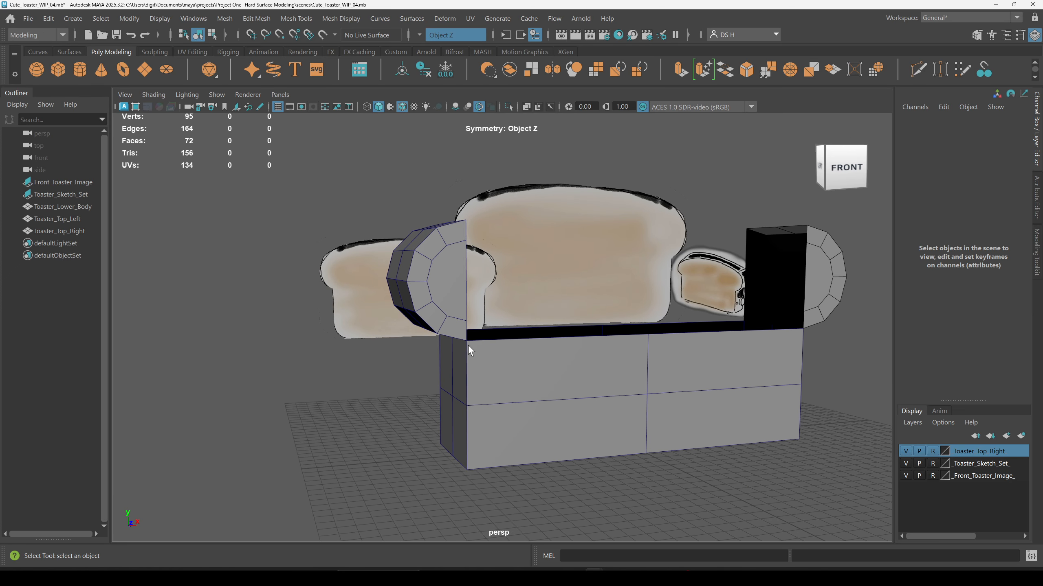
{"action": "left_click", "coordinate": [431, 282]}
{"action": "key", "text": "w"}
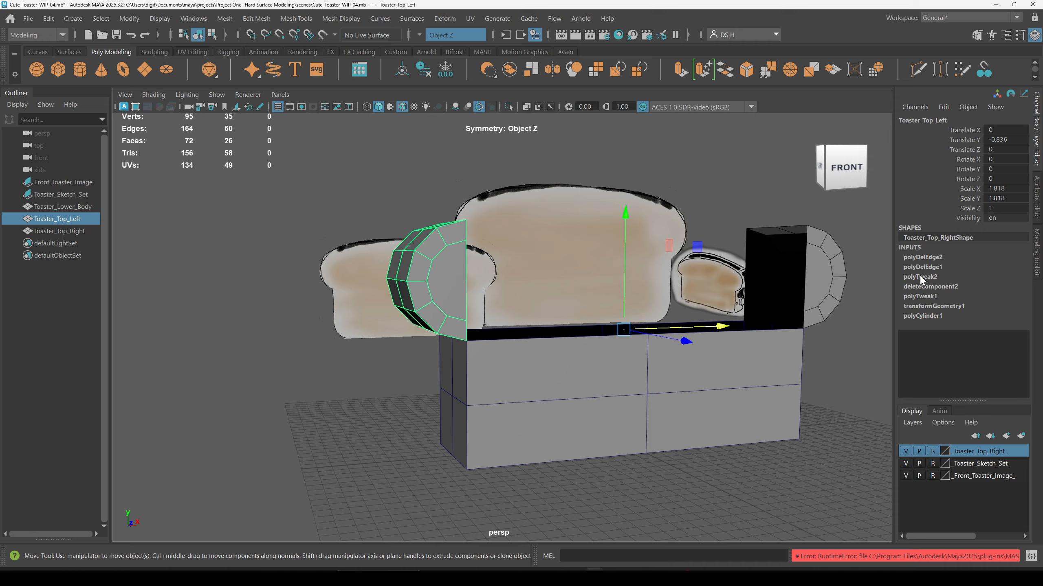
{"action": "left_click_drag", "start_coordinate": [456, 303], "coordinate": [506, 300], "text": "alt"}
{"action": "scroll", "coordinate": [474, 214], "scroll_direction": "up", "scroll_amount": 2}
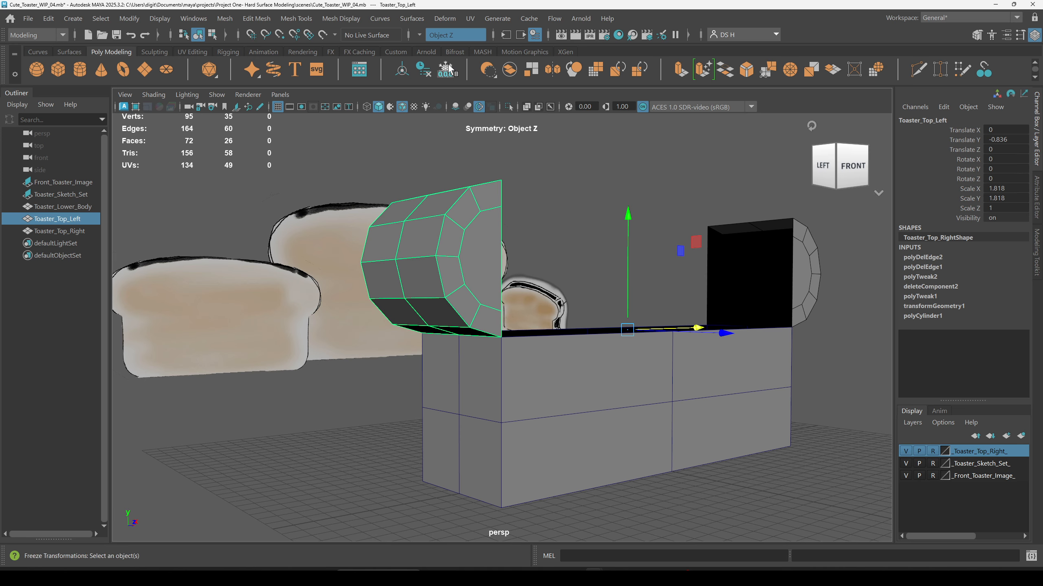
{"action": "left_click", "coordinate": [424, 65]}
Step: Select the lower body and delete its construction history
{"action": "left_click", "coordinate": [776, 266]}
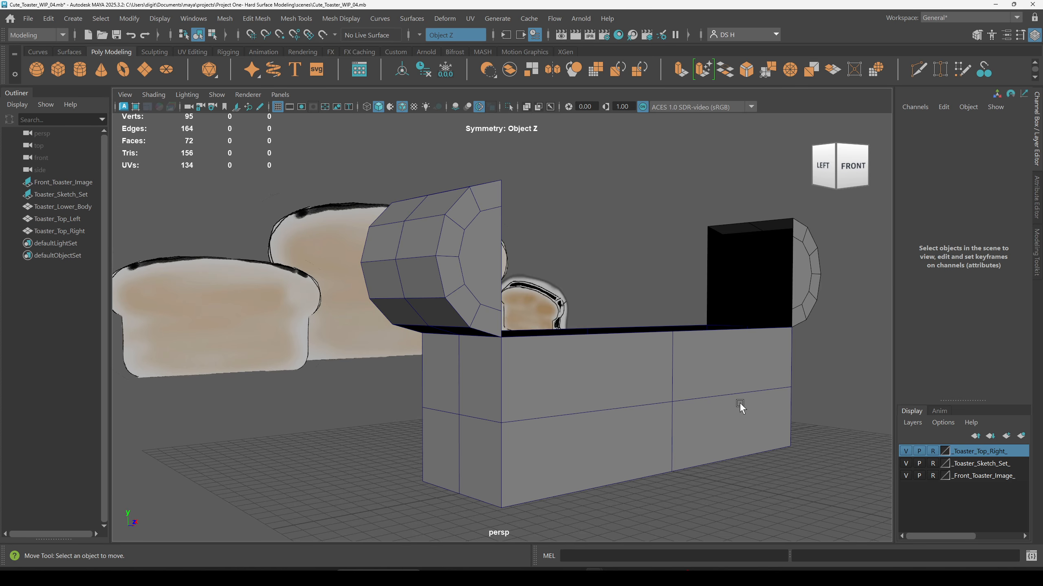
{"action": "left_click", "coordinate": [739, 402]}
{"action": "left_click_drag", "start_coordinate": [830, 382], "coordinate": [809, 394], "text": "alt"}
{"action": "left_click_drag", "start_coordinate": [732, 516], "coordinate": [756, 415], "text": "alt"}
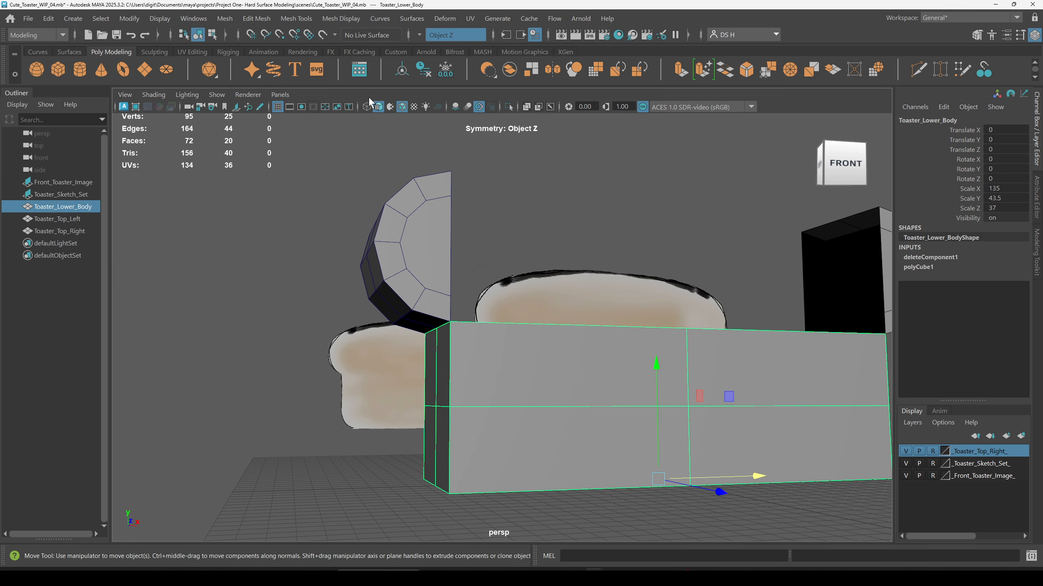
{"action": "left_click", "coordinate": [424, 74]}
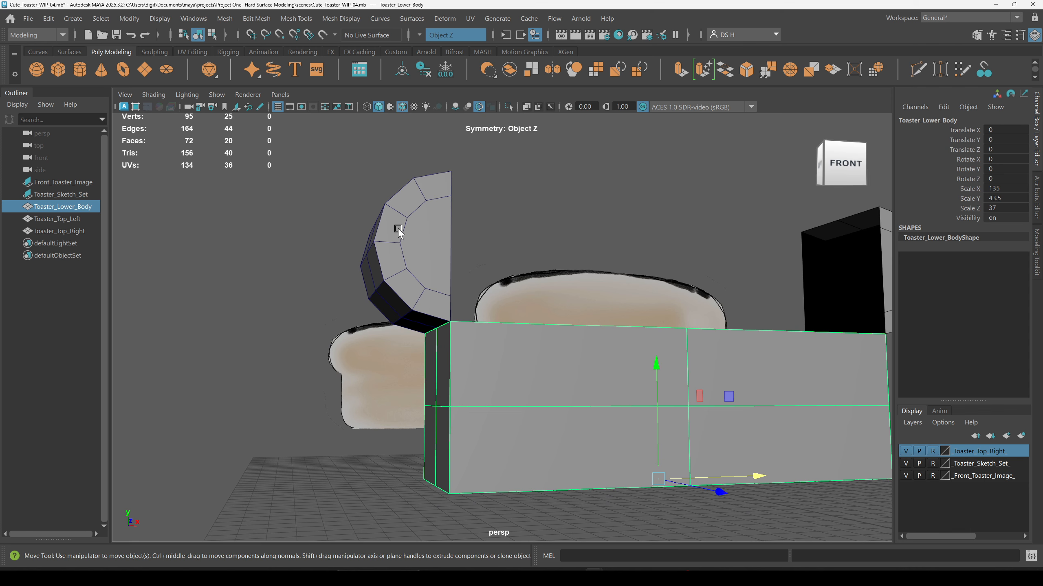
Step: Select the open border edge loop of the left top half facing the body's centre
{"action": "left_click_drag", "start_coordinate": [729, 349], "coordinate": [721, 508], "text": "alt"}
{"action": "left_click", "coordinate": [722, 508]}
{"action": "left_click", "coordinate": [470, 296]}
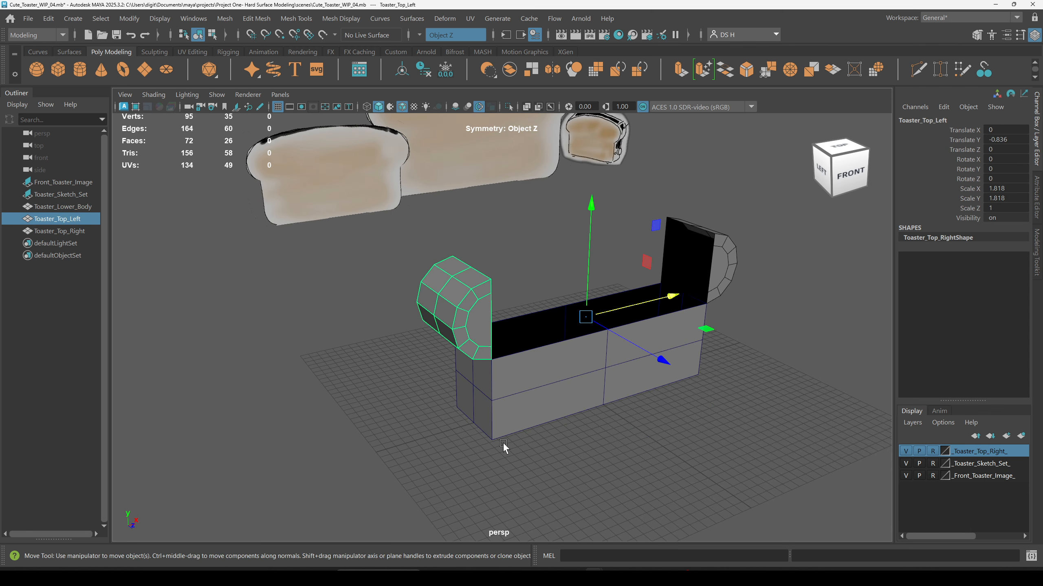
{"action": "left_click", "coordinate": [523, 407]}
{"action": "left_click", "coordinate": [460, 307]}
{"action": "right_click_drag", "start_coordinate": [468, 305], "coordinate": [810, 279], "text": "alt"}
{"action": "left_click_drag", "start_coordinate": [703, 288], "coordinate": [680, 278], "text": "alt"}
{"action": "middle_click_drag", "start_coordinate": [680, 278], "coordinate": [469, 242], "text": "alt"}
{"action": "left_click_drag", "start_coordinate": [468, 241], "coordinate": [460, 282], "text": "alt"}
{"action": "middle_click_drag", "start_coordinate": [460, 283], "coordinate": [491, 294], "text": "alt"}
{"action": "left_click_drag", "start_coordinate": [492, 294], "coordinate": [491, 293], "text": "alt"}
{"action": "right_click_drag", "start_coordinate": [491, 293], "coordinate": [373, 261], "text": "alt"}
{"action": "left_click_drag", "start_coordinate": [373, 261], "coordinate": [325, 224], "text": "alt"}
{"action": "right_click_drag", "start_coordinate": [325, 225], "coordinate": [325, 185]}
{"action": "double_click", "coordinate": [362, 285]}
{"action": "left_click_drag", "start_coordinate": [363, 292], "coordinate": [484, 229], "text": "alt"}
{"action": "left_click", "coordinate": [505, 237]}
{"action": "left_click", "coordinate": [513, 248]}
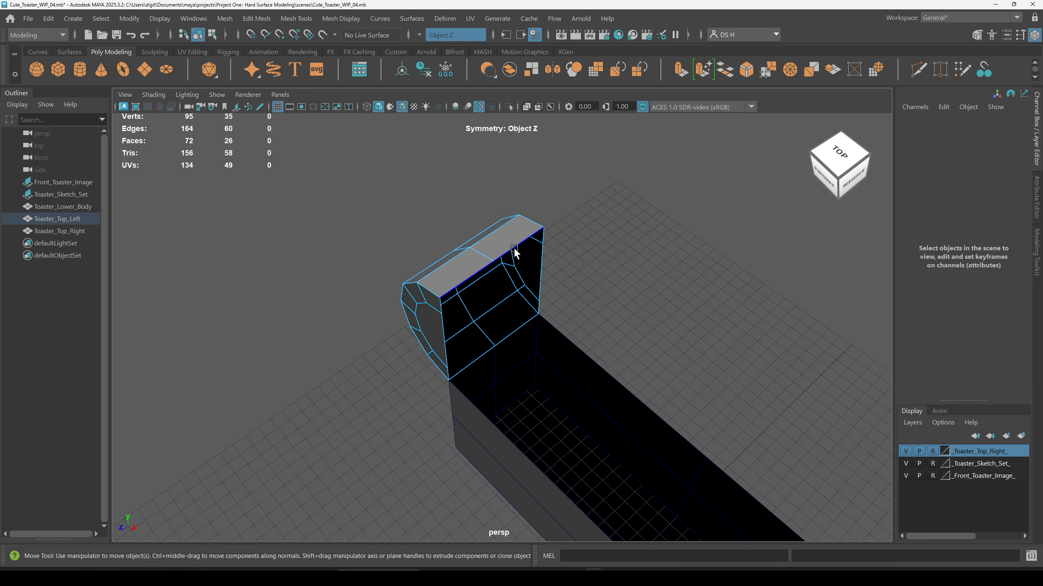
{"action": "double_click", "coordinate": [513, 248]}
{"action": "left_click_drag", "start_coordinate": [772, 314], "coordinate": [567, 298], "text": "alt"}
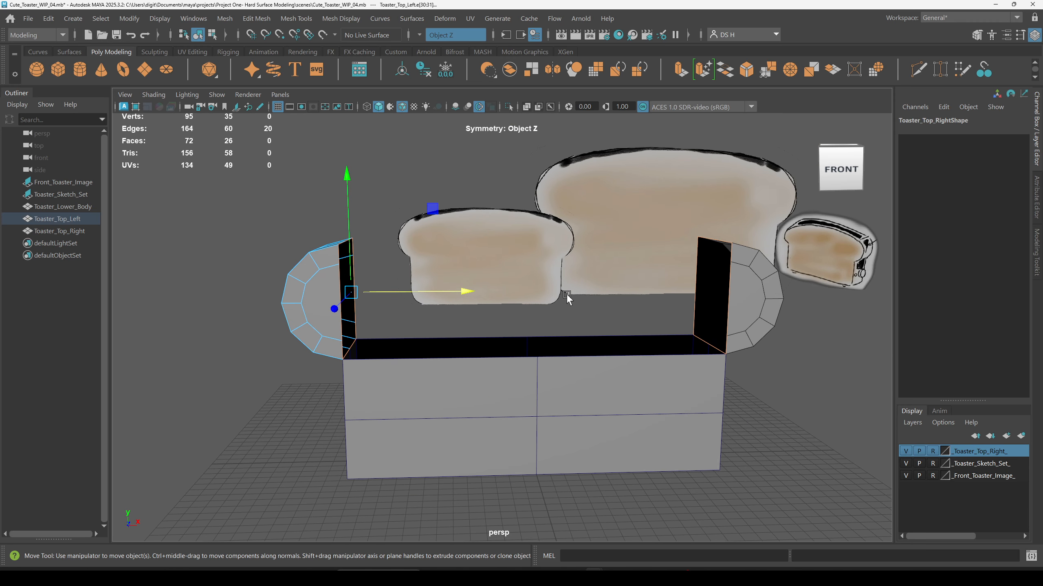
Step: Try extruding the left half's border edges across toward the right half, then undo the extrusion
{"action": "right_click", "coordinate": [557, 288], "text": "shift"}
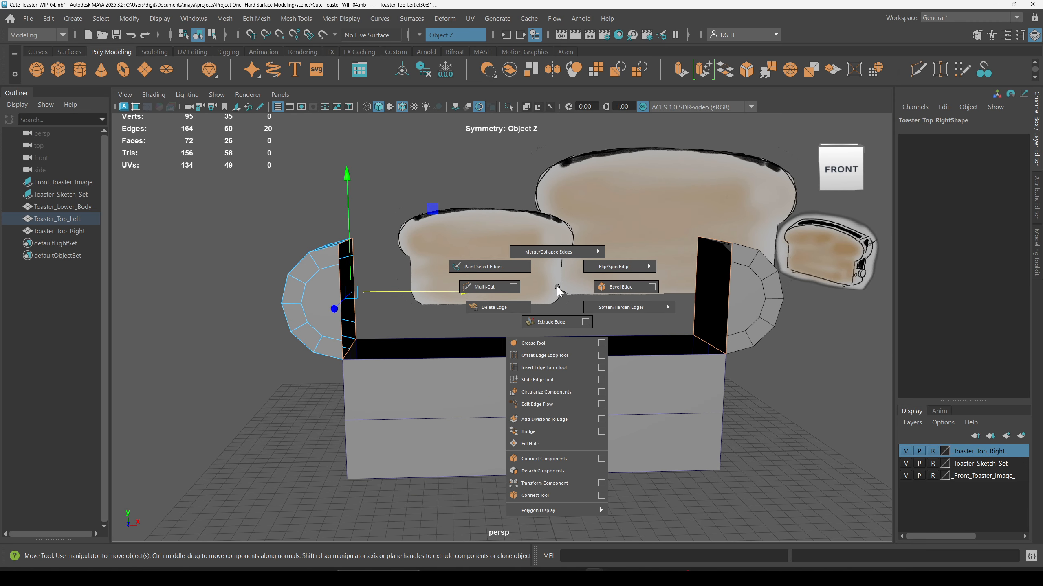
{"action": "left_click", "coordinate": [555, 323]}
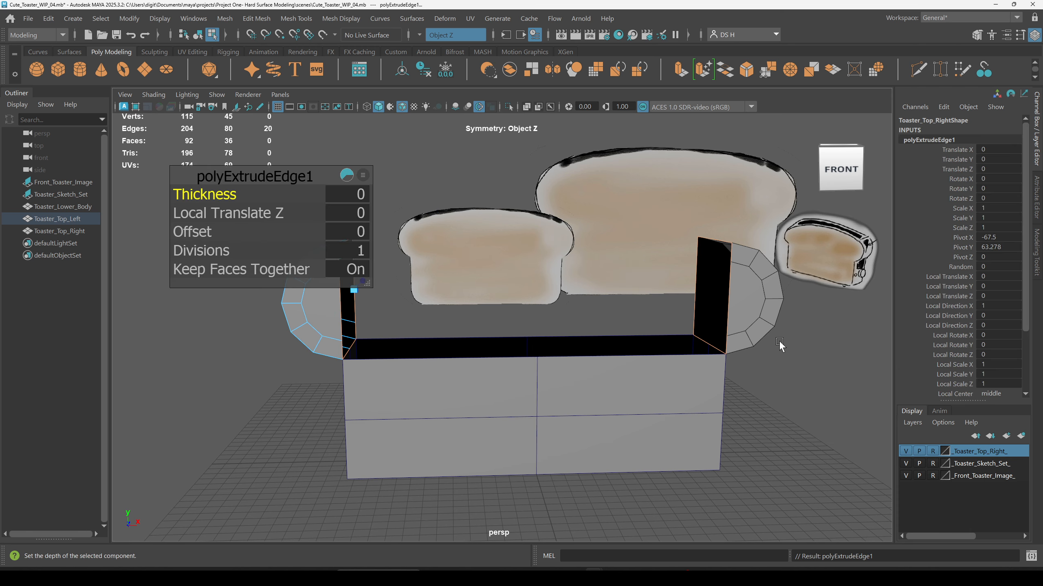
{"action": "left_click_drag", "start_coordinate": [586, 370], "coordinate": [464, 296], "text": "alt"}
{"action": "middle_click_drag", "start_coordinate": [465, 297], "coordinate": [510, 335], "text": "alt"}
{"action": "right_click_drag", "start_coordinate": [510, 335], "coordinate": [747, 349], "text": "alt"}
{"action": "left_click_drag", "start_coordinate": [747, 349], "coordinate": [673, 376], "text": "alt"}
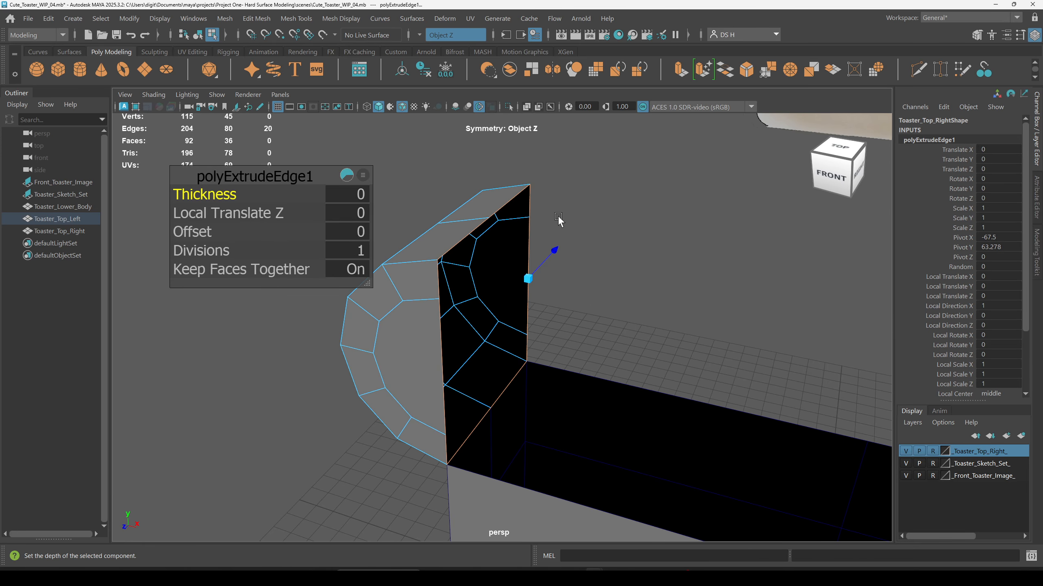
{"action": "left_click_drag", "start_coordinate": [852, 340], "coordinate": [886, 330], "text": "alt"}
{"action": "right_click_drag", "start_coordinate": [886, 329], "coordinate": [468, 312], "text": "alt"}
{"action": "left_click_drag", "start_coordinate": [458, 386], "coordinate": [615, 335], "text": "alt"}
{"action": "mouse_move", "coordinate": [514, 349]}
{"action": "left_mouse_down", "text": "alt"}
{"action": "mouse_move", "coordinate": [511, 368]}
{"action": "mouse_move", "coordinate": [517, 348]}
{"action": "mouse_move", "coordinate": [505, 347]}
{"action": "mouse_move", "coordinate": [534, 350]}
{"action": "left_mouse_up", "text": "alt"}
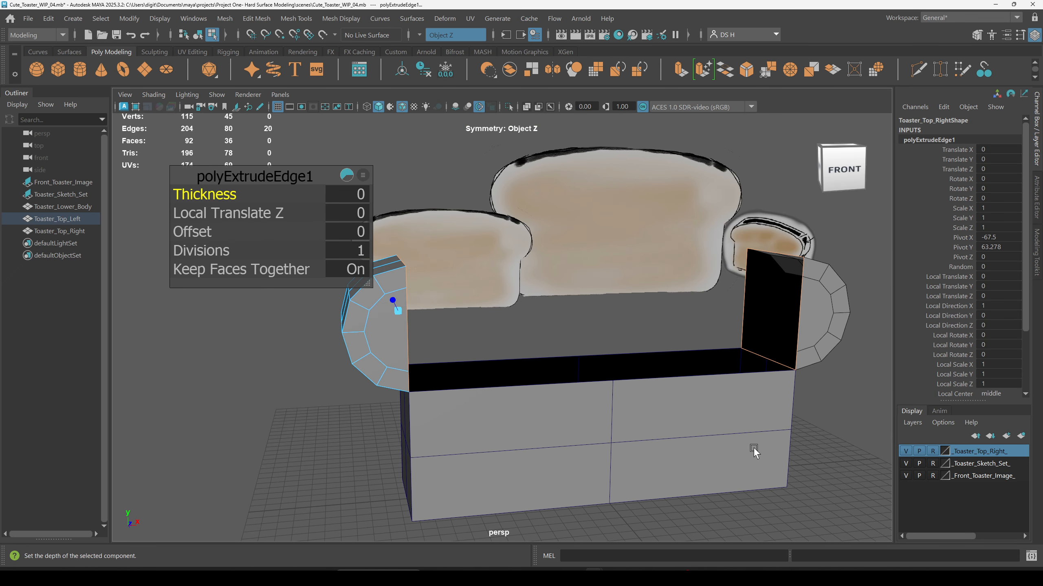
{"action": "key", "text": "w"}
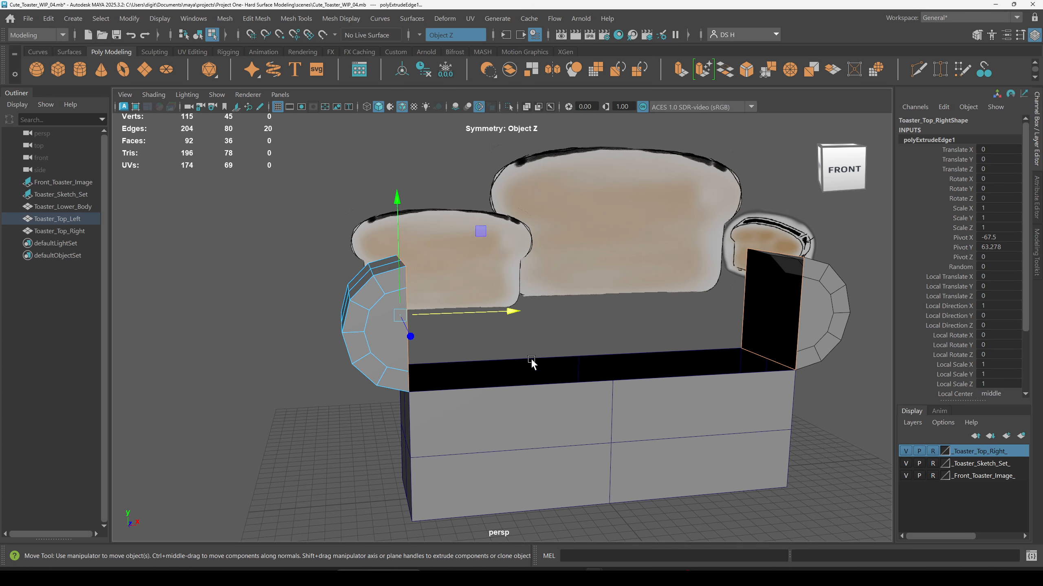
{"action": "left_click_drag", "start_coordinate": [471, 374], "coordinate": [648, 353], "text": "alt"}
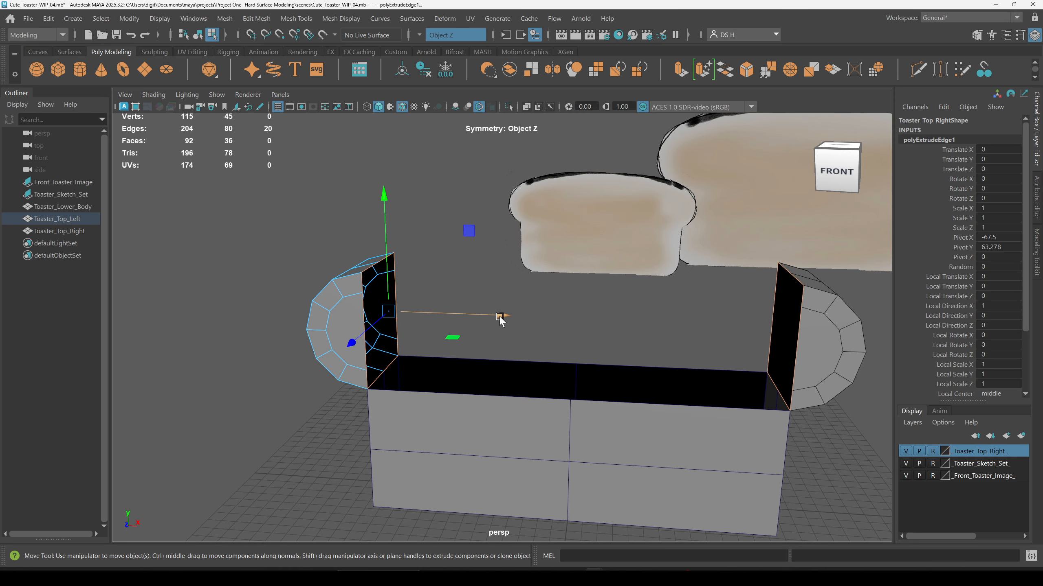
{"action": "left_click_drag", "start_coordinate": [500, 316], "coordinate": [576, 318]}
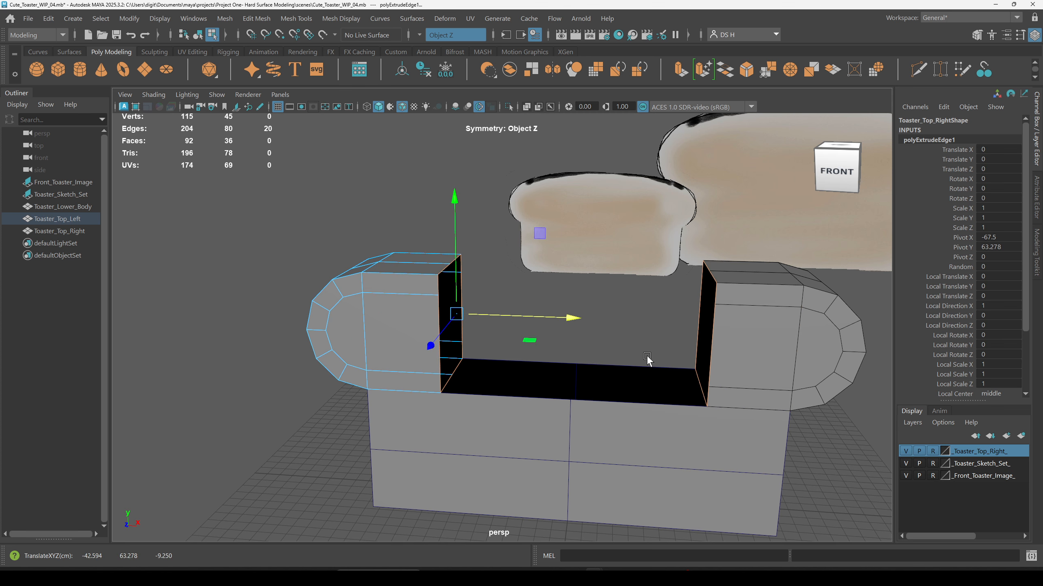
{"action": "left_click_drag", "start_coordinate": [640, 366], "coordinate": [608, 375], "text": "alt"}
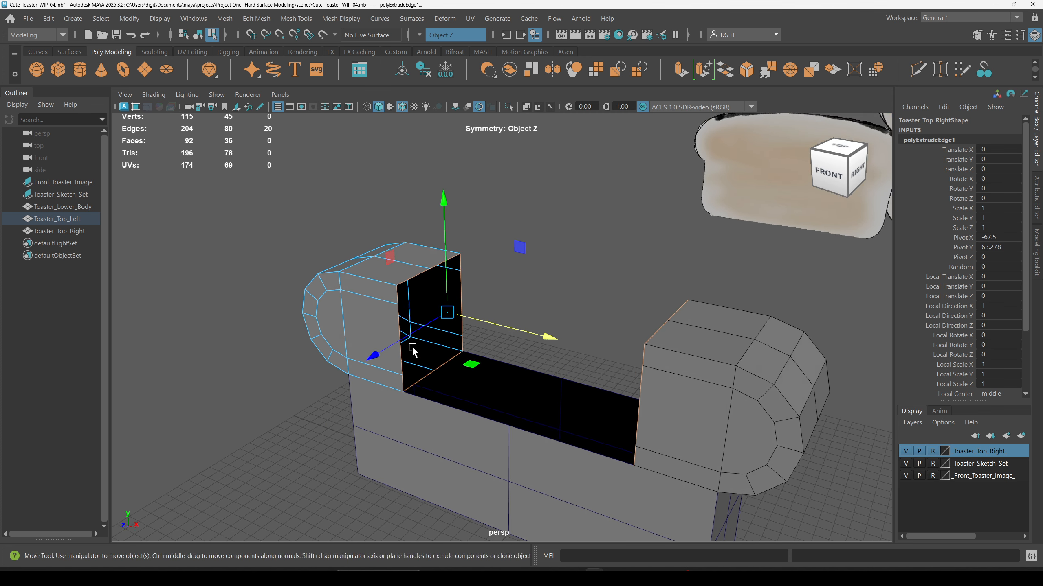
{"action": "right_click_drag", "start_coordinate": [411, 351], "coordinate": [523, 404], "text": "alt"}
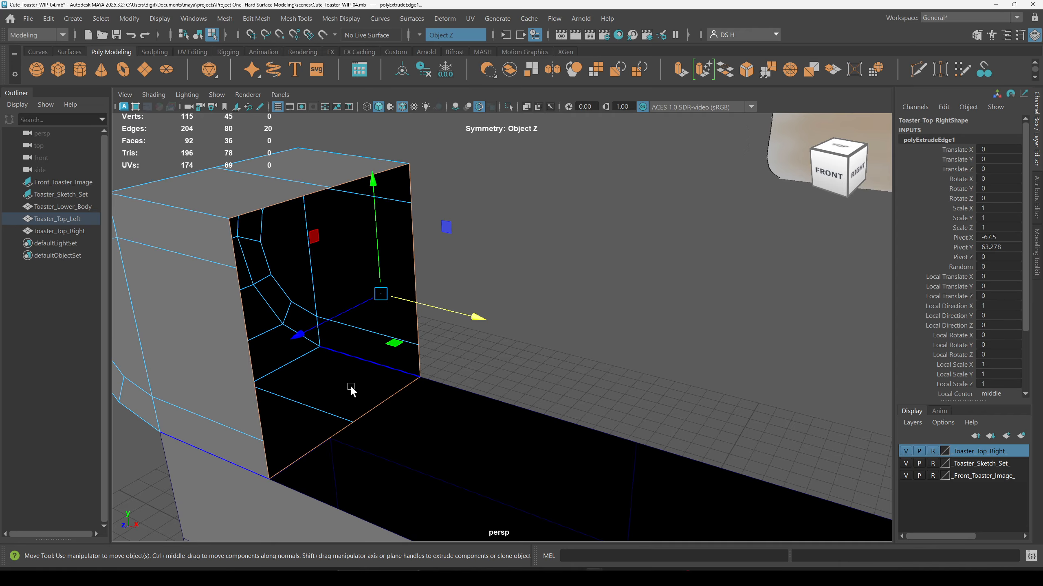
{"action": "right_click_drag", "start_coordinate": [331, 411], "coordinate": [471, 370], "text": "alt"}
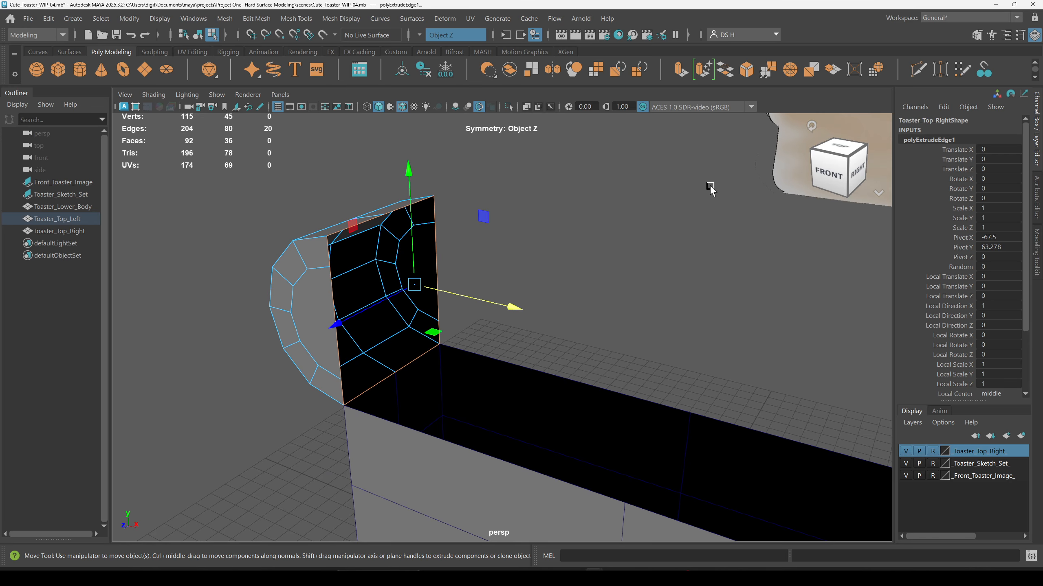
{"action": "key", "text": "ctrl+z"}
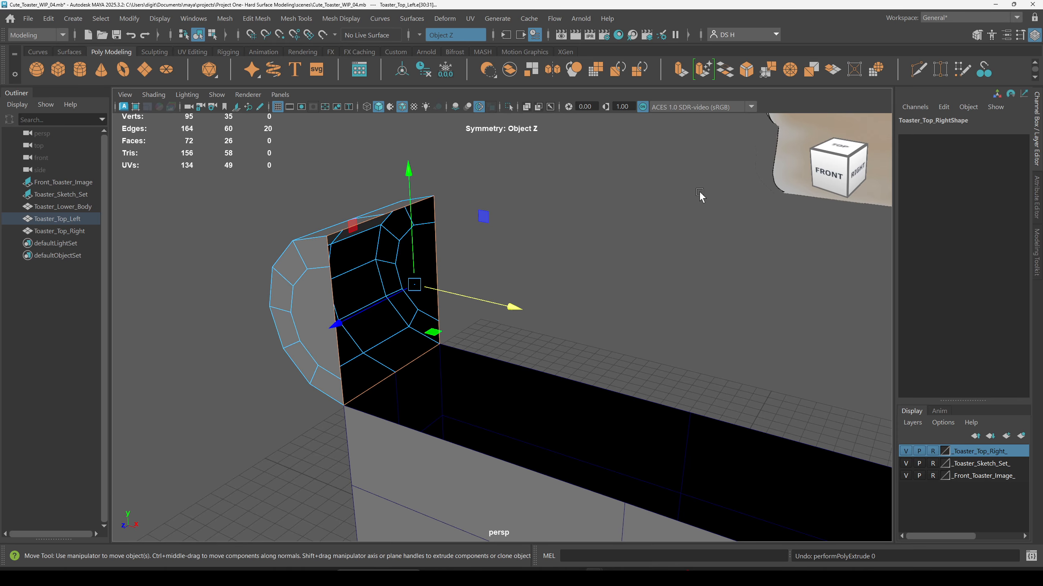
{"action": "key", "text": "ctrl+z"}
Step: Reselect the left half's open border edges and extrude them along the body to meet the right half at the centre
{"action": "left_click", "coordinate": [696, 189]}
{"action": "left_click_drag", "start_coordinate": [696, 189], "coordinate": [430, 285], "text": "alt"}
{"action": "left_click", "coordinate": [411, 213]}
{"action": "key", "text": "q"}
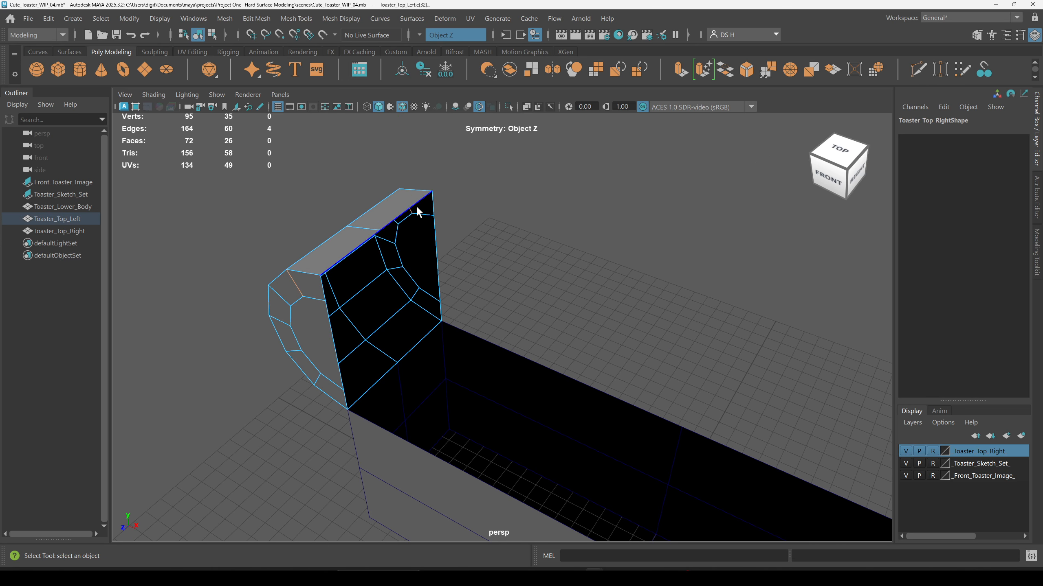
{"action": "left_click", "coordinate": [415, 220]}
{"action": "left_click", "coordinate": [407, 211]}
{"action": "left_click_drag", "start_coordinate": [419, 251], "coordinate": [420, 235], "text": "alt"}
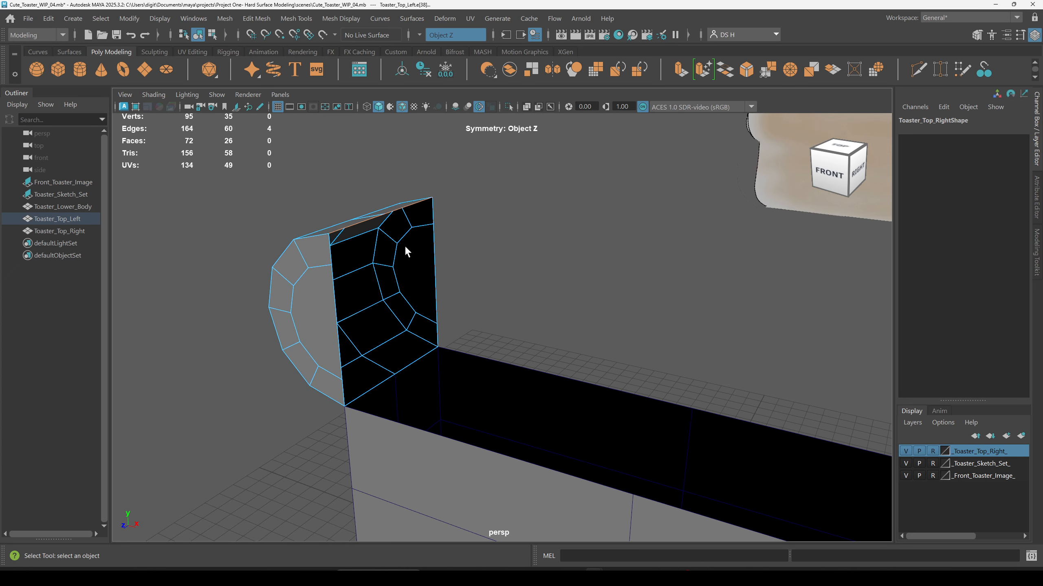
{"action": "left_click", "coordinate": [329, 250], "text": "shift"}
{"action": "left_click", "coordinate": [334, 301], "text": "shift"}
{"action": "key", "text": "w"}
{"action": "left_click_drag", "start_coordinate": [523, 344], "coordinate": [571, 306], "text": "alt"}
{"action": "right_click_drag", "start_coordinate": [581, 236], "coordinate": [578, 272], "text": "shift"}
{"action": "mouse_move", "coordinate": [495, 323]}
{"action": "left_mouse_down", "text": "alt"}
{"action": "mouse_move", "coordinate": [552, 336]}
{"action": "mouse_move", "coordinate": [526, 324]}
{"action": "mouse_move", "coordinate": [500, 336]}
{"action": "left_mouse_up", "text": "alt"}
{"action": "key", "text": "w"}
Step: Inspect the extruded left half against the body and the right half from several angles
{"action": "left_click_drag", "start_coordinate": [446, 361], "coordinate": [599, 370]}
{"action": "left_click_drag", "start_coordinate": [713, 434], "coordinate": [532, 358], "text": "alt"}
{"action": "left_click_drag", "start_coordinate": [666, 355], "coordinate": [661, 323], "text": "alt"}
{"action": "right_click_drag", "start_coordinate": [662, 323], "coordinate": [530, 294], "text": "alt"}
{"action": "left_click", "coordinate": [799, 425]}
{"action": "left_click_drag", "start_coordinate": [753, 427], "coordinate": [377, 443], "text": "alt"}
{"action": "left_click_drag", "start_coordinate": [742, 396], "coordinate": [561, 396], "text": "alt"}
{"action": "left_click_drag", "start_coordinate": [478, 323], "coordinate": [575, 325], "text": "alt"}
{"action": "right_click_drag", "start_coordinate": [508, 224], "coordinate": [507, 307]}
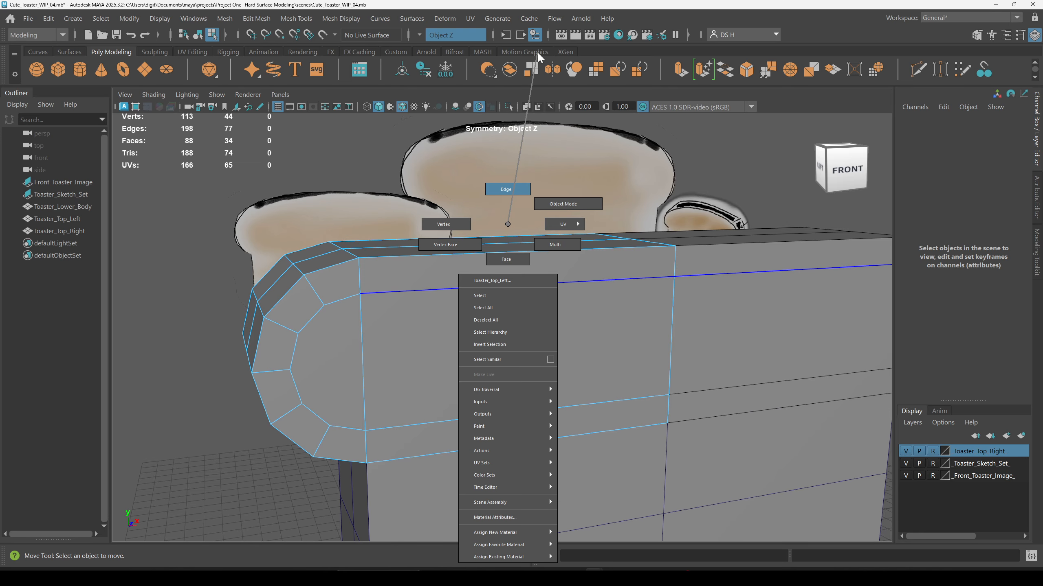
Step: Select an edge loop on the extruded left half and delete it
{"action": "right_click_drag", "start_coordinate": [537, 52], "coordinate": [539, 52]}
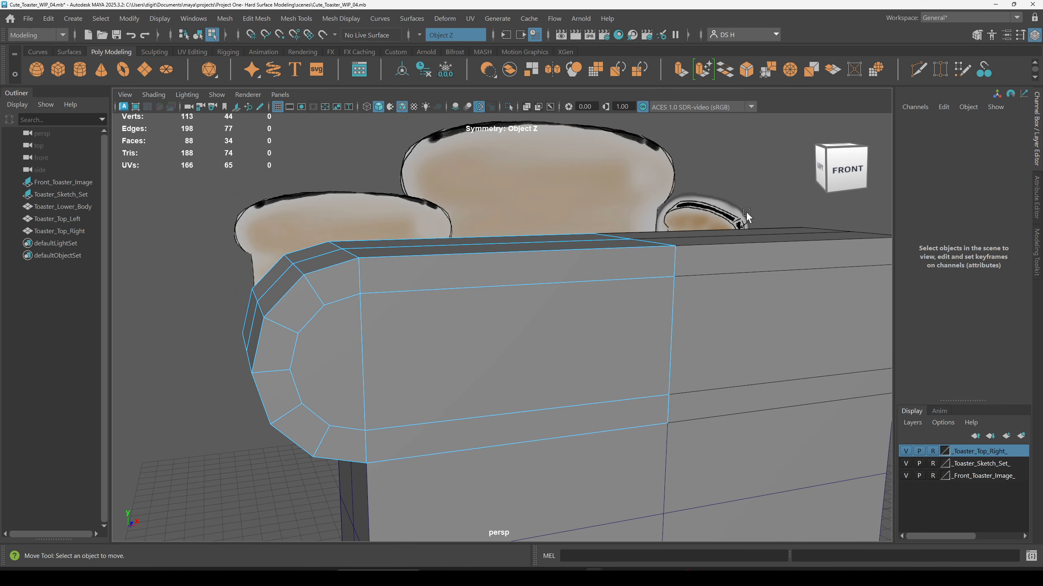
{"action": "left_click", "coordinate": [404, 349]}
{"action": "scroll", "coordinate": [565, 397], "scroll_direction": "down", "scroll_amount": 5}
{"action": "left_click_drag", "start_coordinate": [566, 398], "coordinate": [566, 263], "text": "alt"}
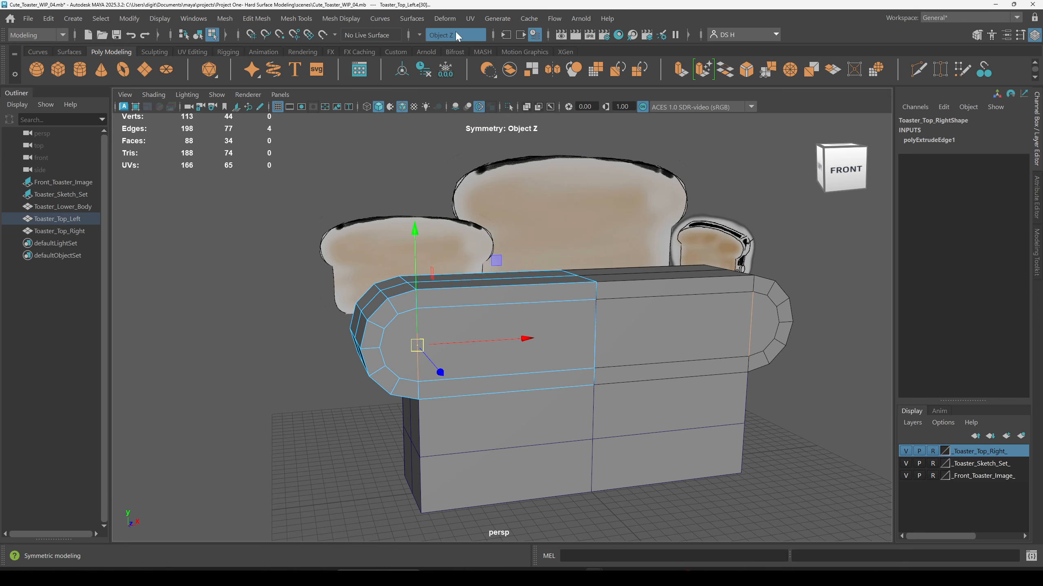
{"action": "middle_click_drag", "start_coordinate": [586, 281], "coordinate": [531, 286], "text": "alt"}
{"action": "scroll", "coordinate": [531, 288], "scroll_direction": "up", "scroll_amount": 2}
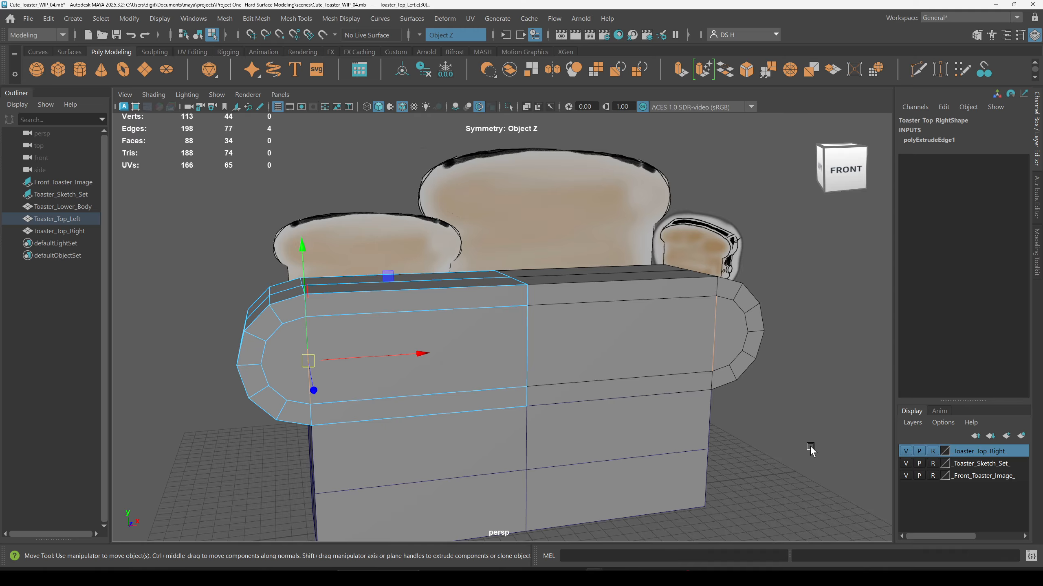
{"action": "key", "text": "Delete"}
Step: Save the scene as a new version named Cute_Toaster_WIP_05.mb
{"action": "mouse_move", "coordinate": [613, 418]}
{"action": "left_mouse_down", "text": "alt"}
{"action": "mouse_move", "coordinate": [568, 405]}
{"action": "mouse_move", "coordinate": [577, 391]}
{"action": "mouse_move", "coordinate": [535, 398]}
{"action": "mouse_move", "coordinate": [562, 409]}
{"action": "mouse_move", "coordinate": [542, 369]}
{"action": "mouse_move", "coordinate": [569, 356]}
{"action": "left_mouse_up", "text": "alt"}
{"action": "right_click_drag", "start_coordinate": [501, 378], "coordinate": [741, 240]}
{"action": "left_click", "coordinate": [789, 424]}
{"action": "right_click_drag", "start_coordinate": [788, 424], "coordinate": [662, 403], "text": "alt"}
{"action": "middle_click_drag", "start_coordinate": [662, 403], "coordinate": [712, 347], "text": "alt"}
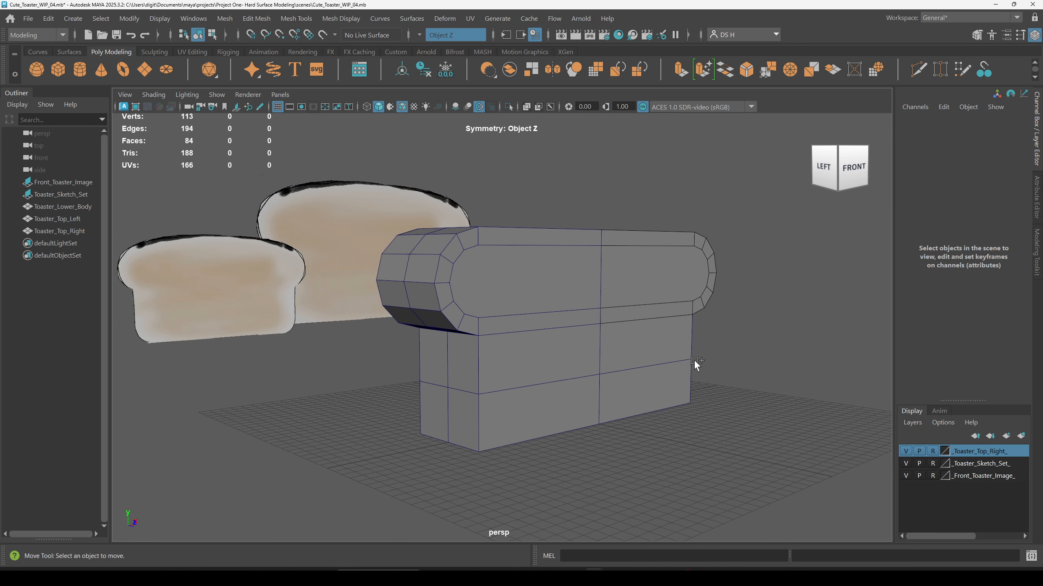
{"action": "key", "text": "ctrl+shift+s"}
{"action": "left_click", "coordinate": [167, 503]}
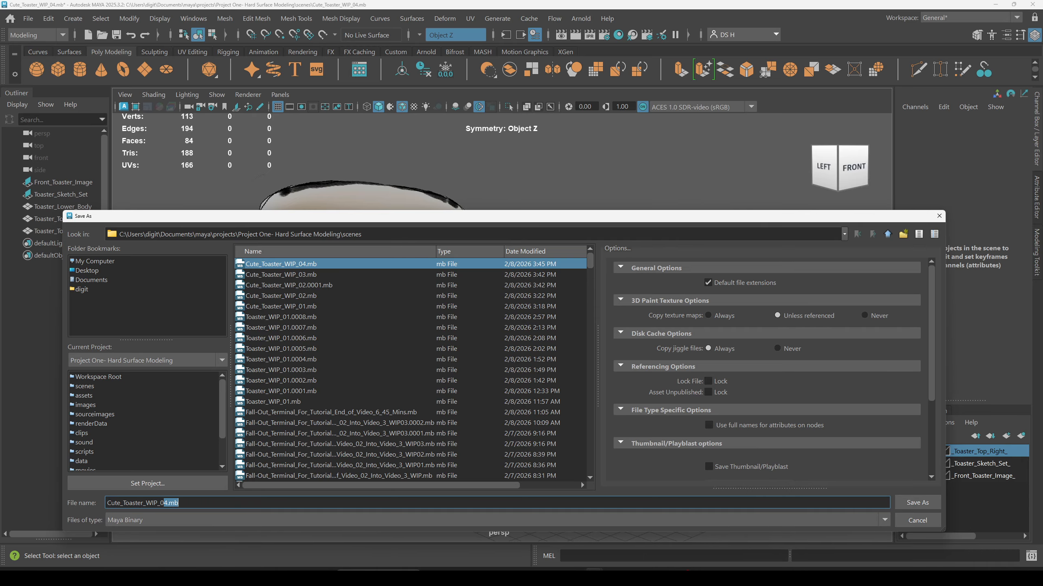
{"action": "type", "text": "5.mb"}
{"action": "key", "text": "Return"}
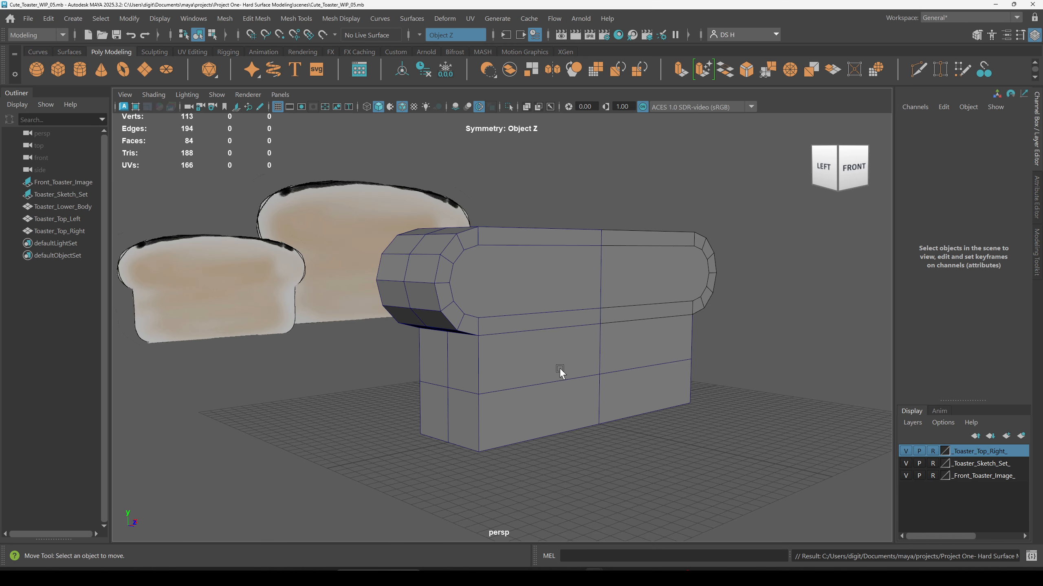
Step: Examine the toaster's joined top from several angles and switch to the four-panel view layout
{"action": "left_click_drag", "start_coordinate": [558, 371], "coordinate": [703, 376], "text": "alt"}
{"action": "left_click_drag", "start_coordinate": [588, 330], "coordinate": [447, 344], "text": "alt"}
{"action": "middle_click_drag", "start_coordinate": [448, 345], "coordinate": [449, 283], "text": "alt"}
{"action": "left_click_drag", "start_coordinate": [450, 304], "coordinate": [469, 344], "text": "alt"}
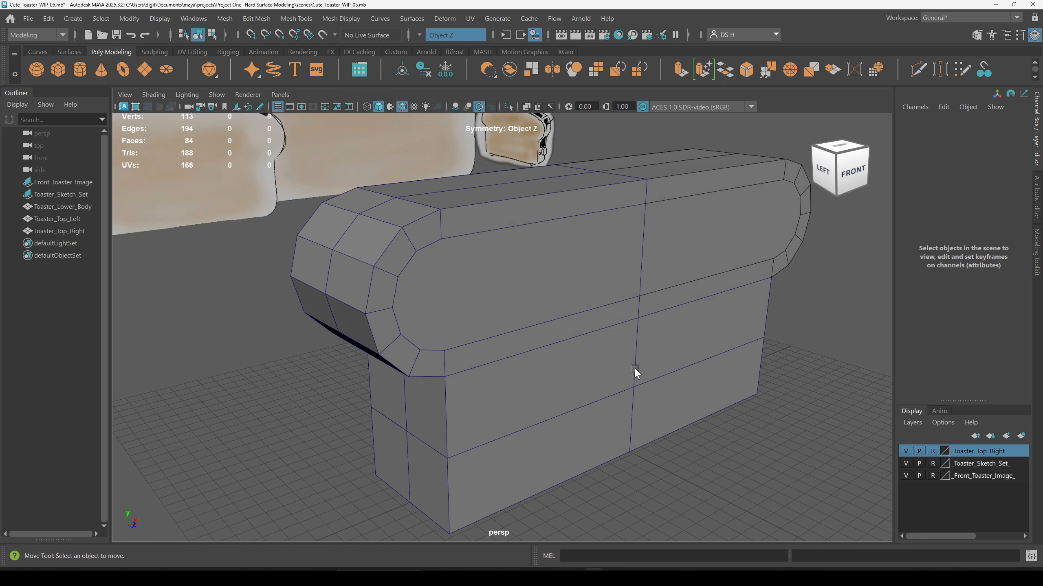
{"action": "right_click_drag", "start_coordinate": [635, 369], "coordinate": [576, 358], "text": "alt"}
{"action": "mouse_move", "coordinate": [576, 359]}
{"action": "left_mouse_down", "text": "alt"}
{"action": "mouse_move", "coordinate": [556, 328]}
{"action": "mouse_move", "coordinate": [567, 349]}
{"action": "left_mouse_up", "text": "alt"}
{"action": "left_click", "coordinate": [538, 306]}
{"action": "left_click_drag", "start_coordinate": [575, 192], "coordinate": [577, 139]}
{"action": "left_click_drag", "start_coordinate": [619, 225], "coordinate": [637, 210], "text": "alt"}
{"action": "key", "text": "ctrl+z"}
{"action": "left_click_drag", "start_coordinate": [763, 349], "coordinate": [760, 416], "text": "alt"}
{"action": "left_click", "coordinate": [764, 419]}
{"action": "left_click_drag", "start_coordinate": [574, 417], "coordinate": [635, 389], "text": "alt"}
{"action": "key", "text": "space"}
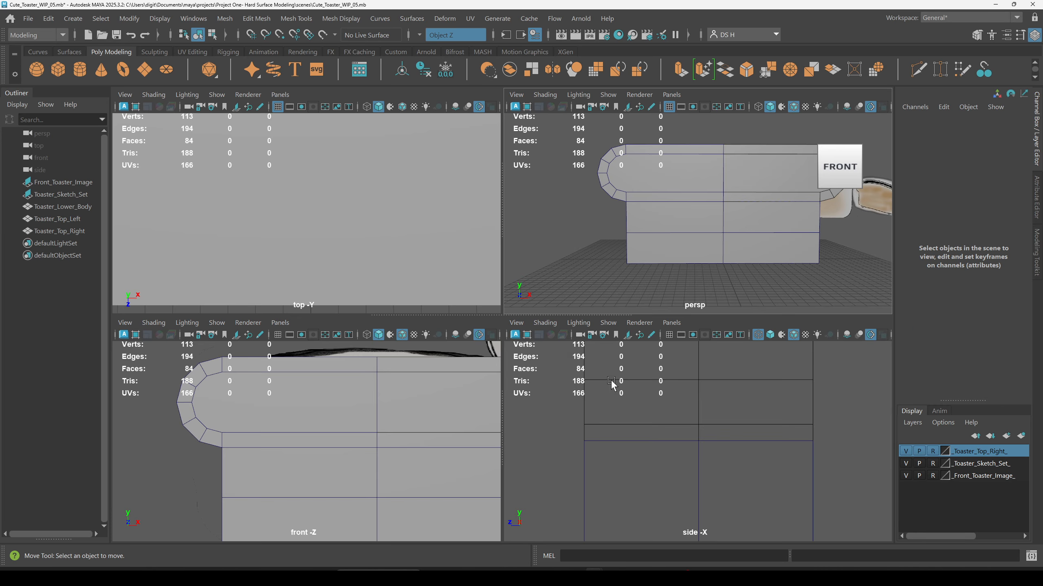
Step: Select the lower body and both top halves and delete their construction history
{"action": "key", "text": "space"}
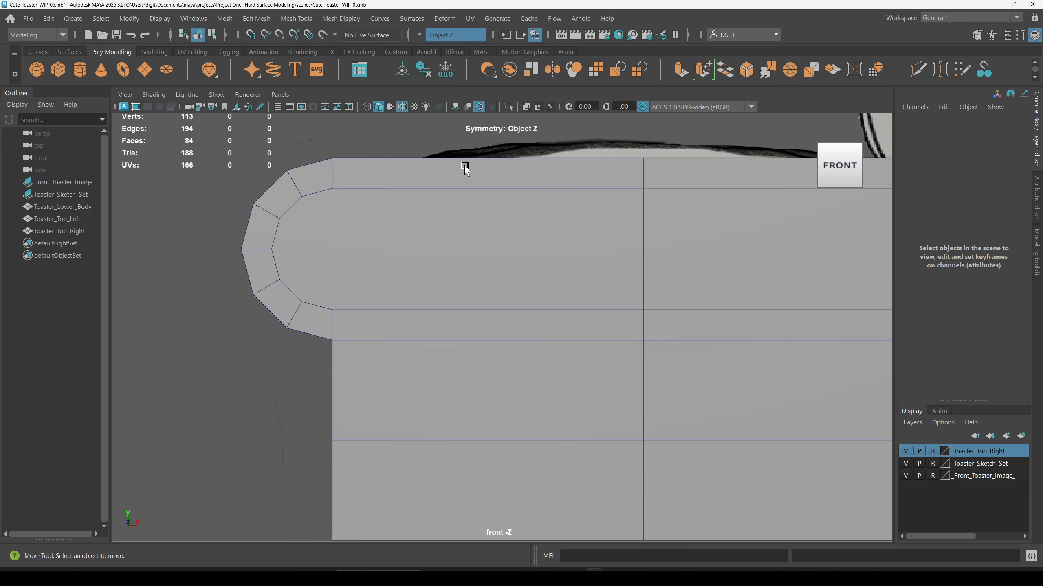
{"action": "scroll", "coordinate": [518, 179], "scroll_direction": "down", "scroll_amount": 2}
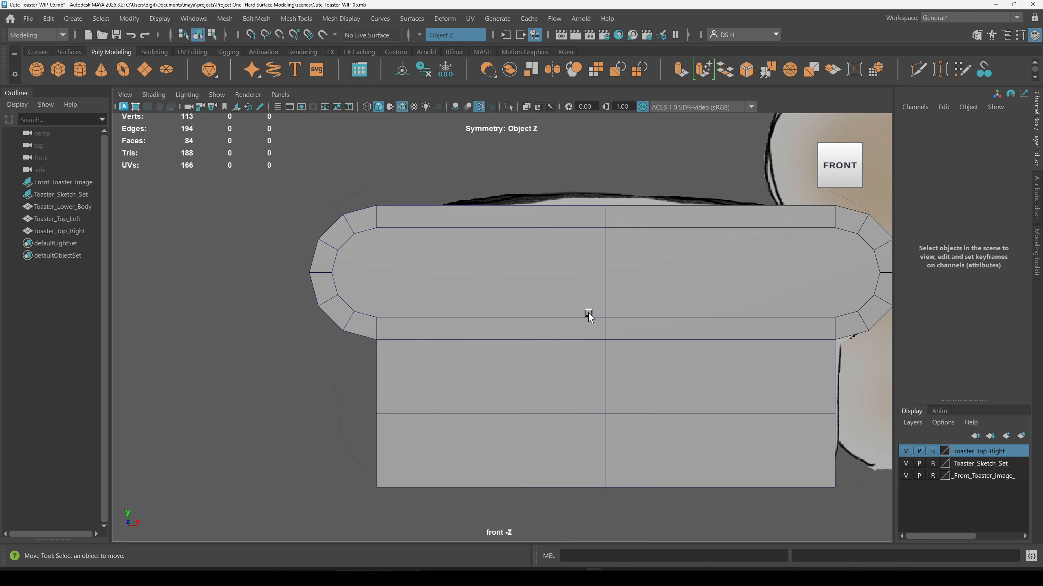
{"action": "left_click", "coordinate": [494, 271]}
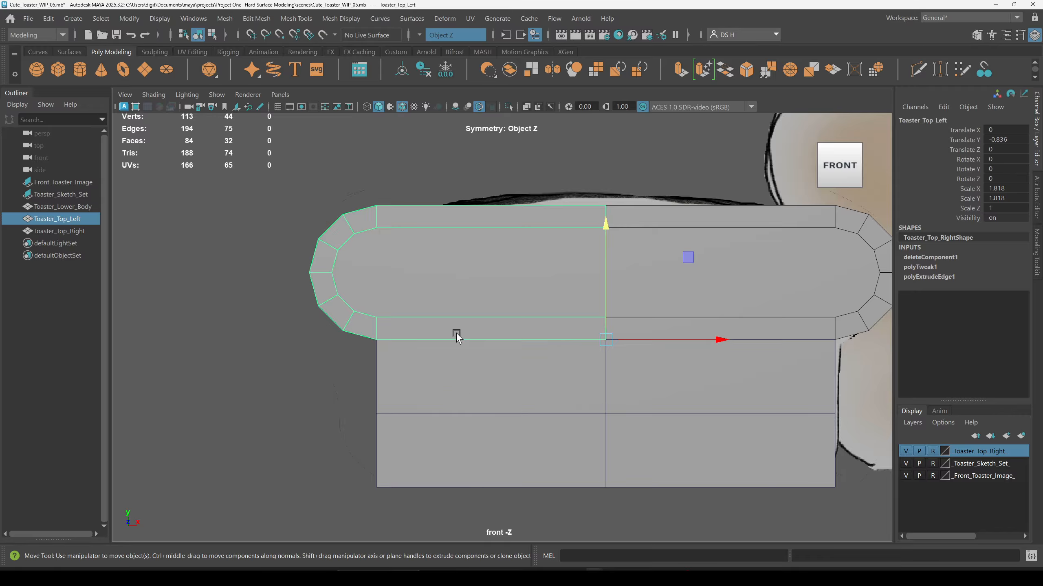
{"action": "key", "text": "space"}
{"action": "key", "text": "space"}
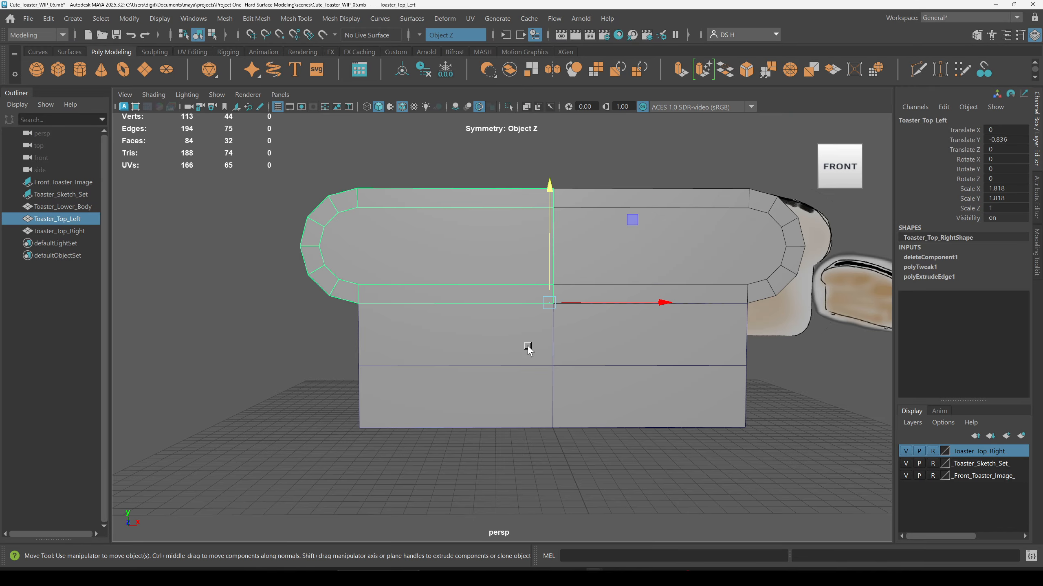
{"action": "left_click", "coordinate": [516, 379], "text": "shift"}
{"action": "left_click_drag", "start_coordinate": [516, 380], "coordinate": [486, 401], "text": "alt"}
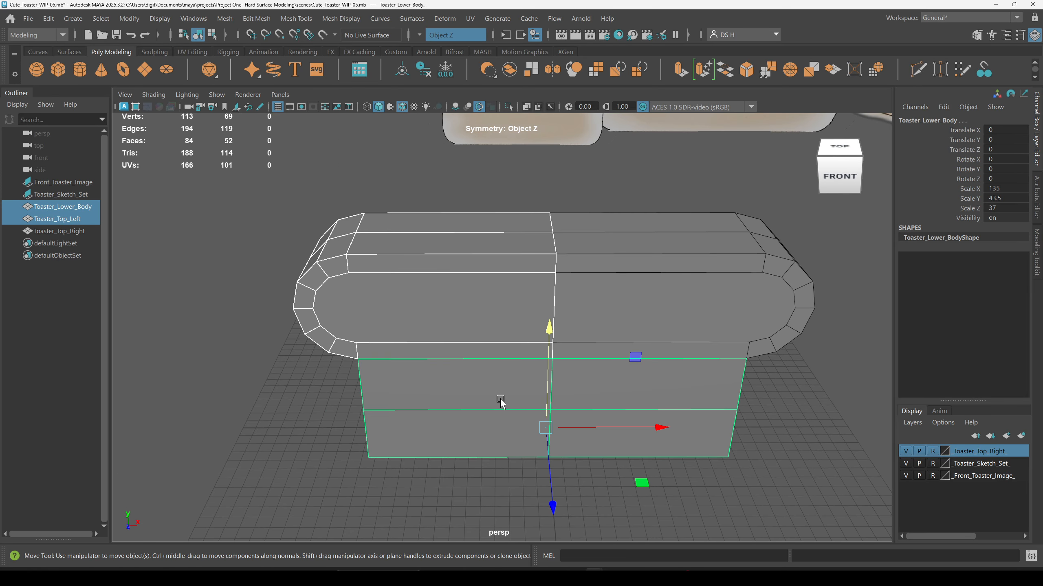
{"action": "left_click", "coordinate": [932, 451]}
{"action": "left_click", "coordinate": [725, 271], "text": "shift"}
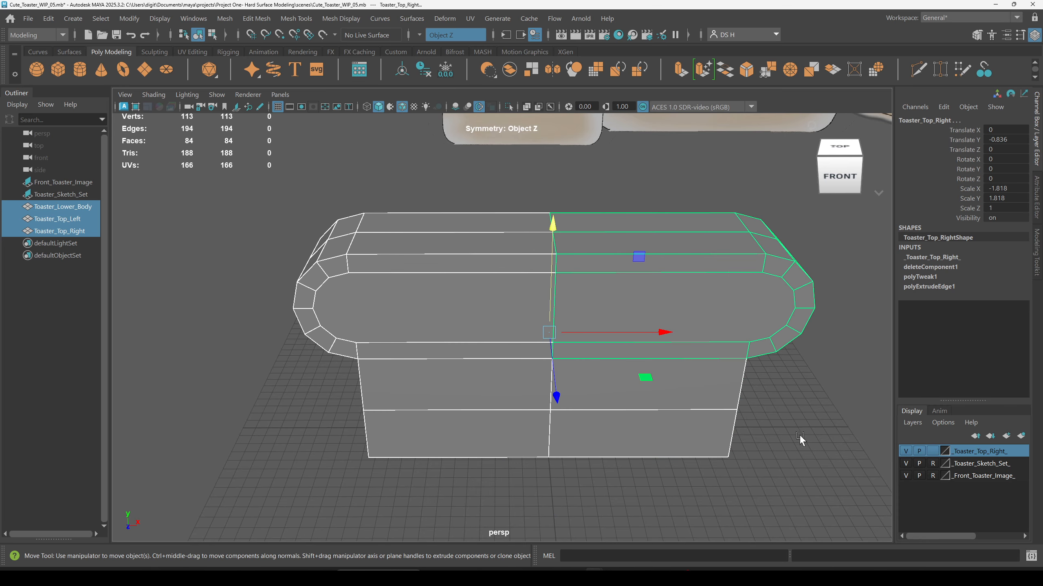
{"action": "left_click_drag", "start_coordinate": [642, 287], "coordinate": [735, 348], "text": "alt"}
{"action": "right_click_drag", "start_coordinate": [734, 348], "coordinate": [487, 336], "text": "alt"}
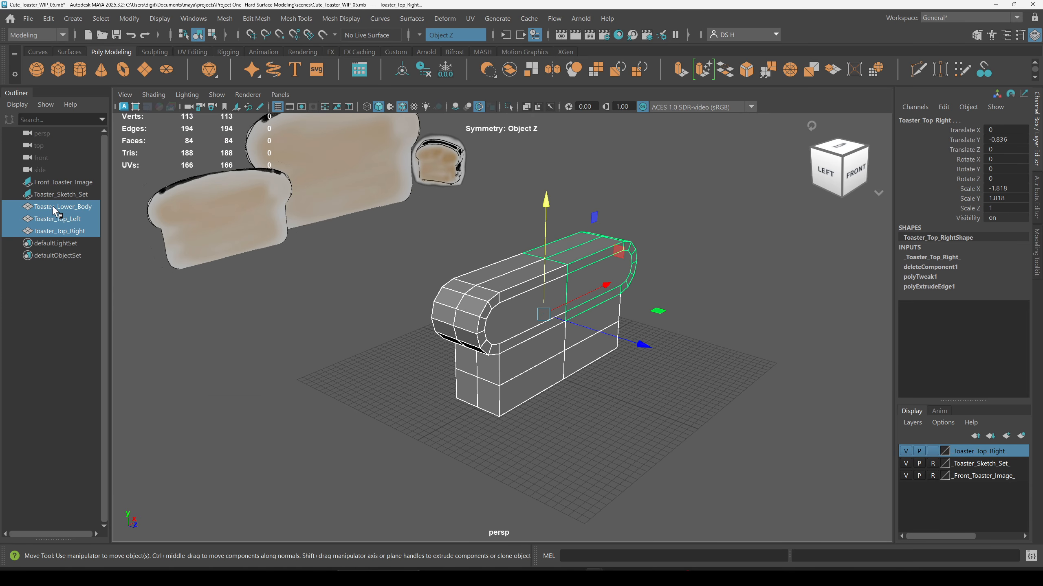
{"action": "left_click_drag", "start_coordinate": [499, 327], "coordinate": [559, 328], "text": "alt"}
{"action": "left_click", "coordinate": [427, 73]}
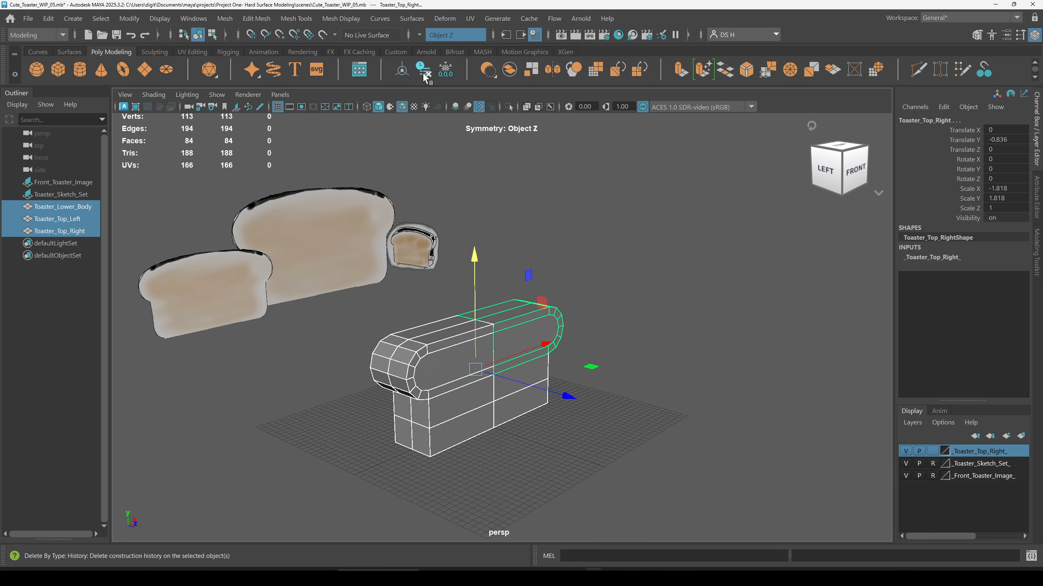
Step: Try to freeze transformations on the selected toaster parts
{"action": "left_click_drag", "start_coordinate": [648, 456], "coordinate": [629, 422], "text": "alt"}
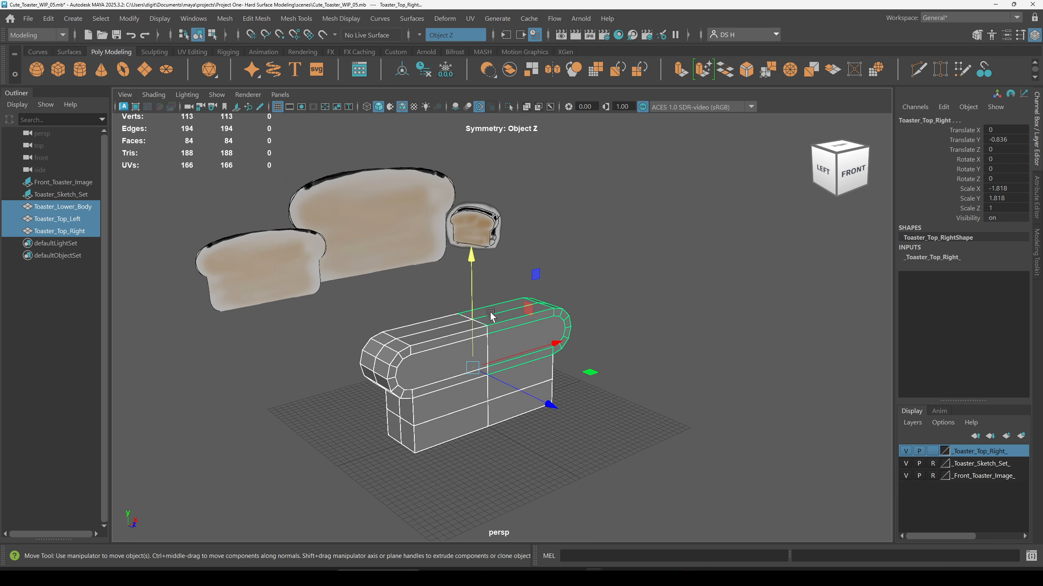
{"action": "left_click", "coordinate": [446, 70]}
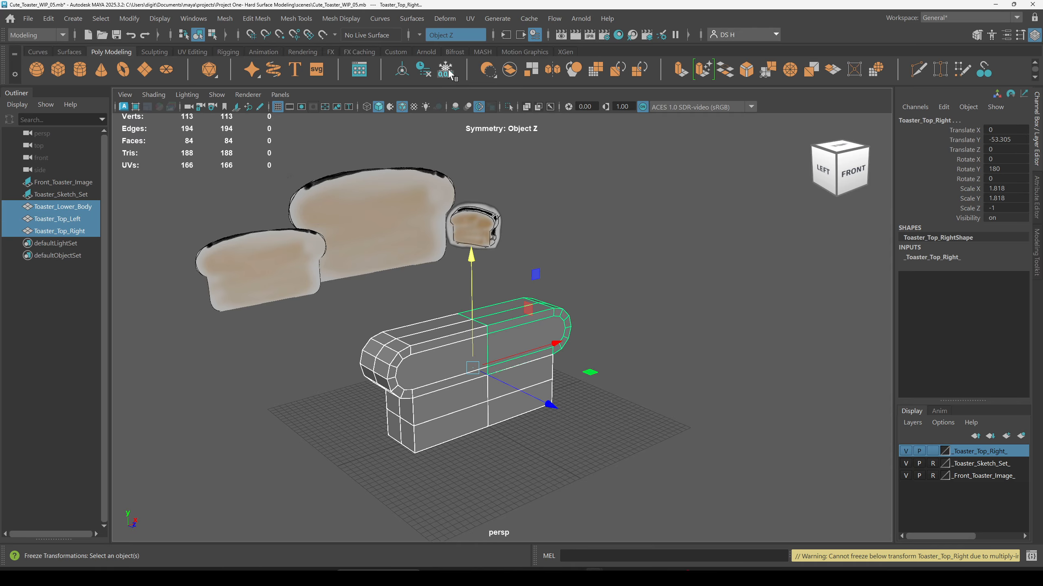
Step: Inspect the transform values of the lower body and each top half in turn
{"action": "scroll", "coordinate": [675, 400], "scroll_direction": "up", "scroll_amount": 3}
{"action": "left_click", "coordinate": [534, 427]}
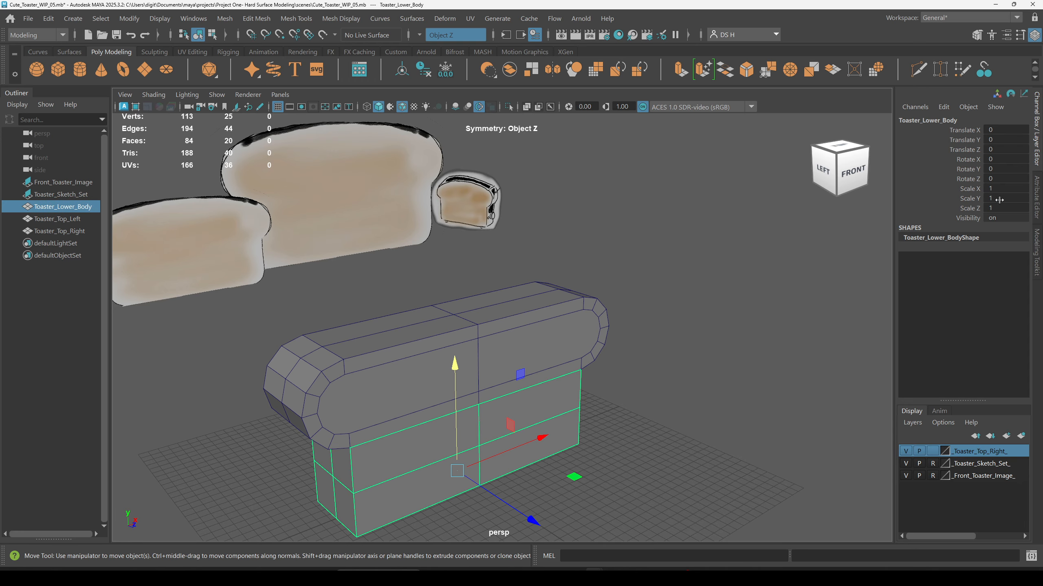
{"action": "left_click_drag", "start_coordinate": [1000, 149], "coordinate": [1001, 197]}
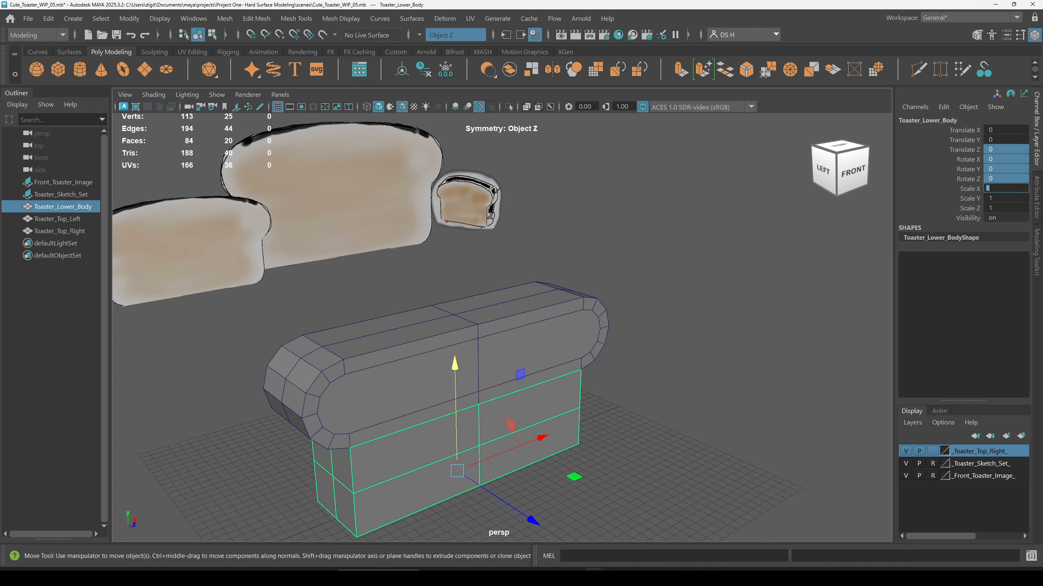
{"action": "left_click", "coordinate": [658, 400]}
{"action": "left_click", "coordinate": [504, 321]}
{"action": "left_click", "coordinate": [369, 353]}
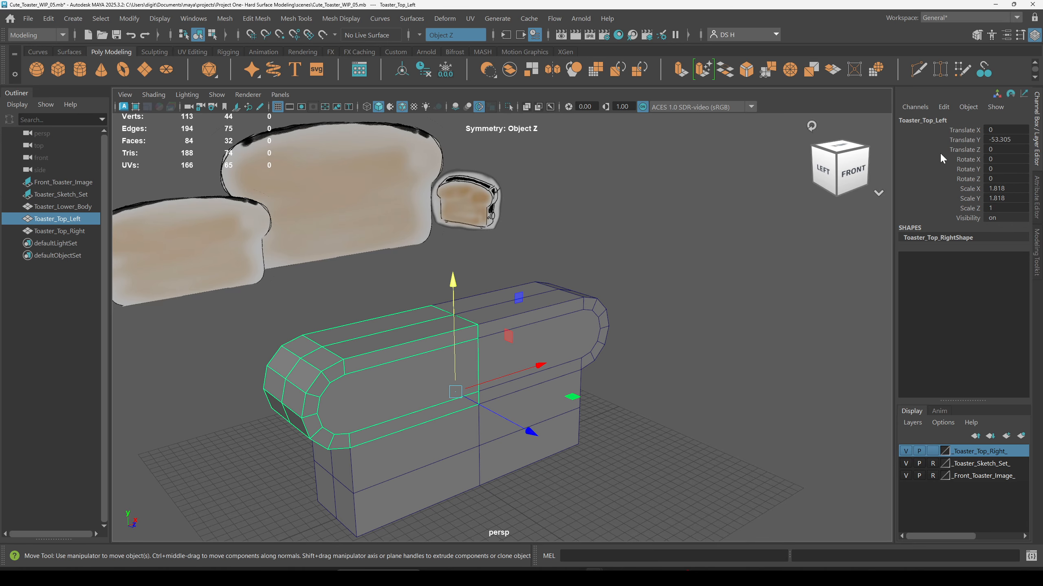
{"action": "left_click", "coordinate": [574, 306]}
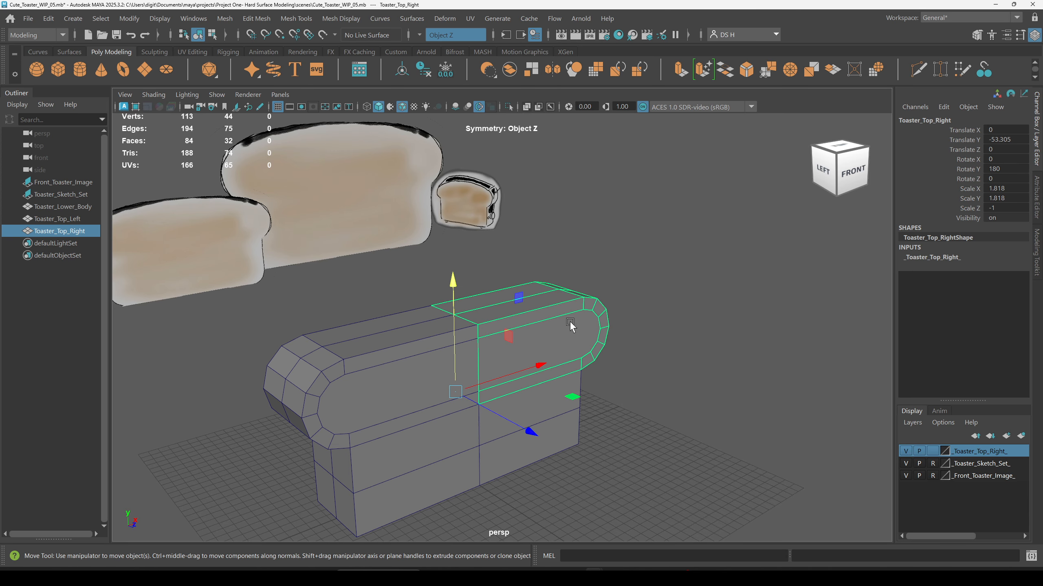
{"action": "left_click", "coordinate": [723, 321]}
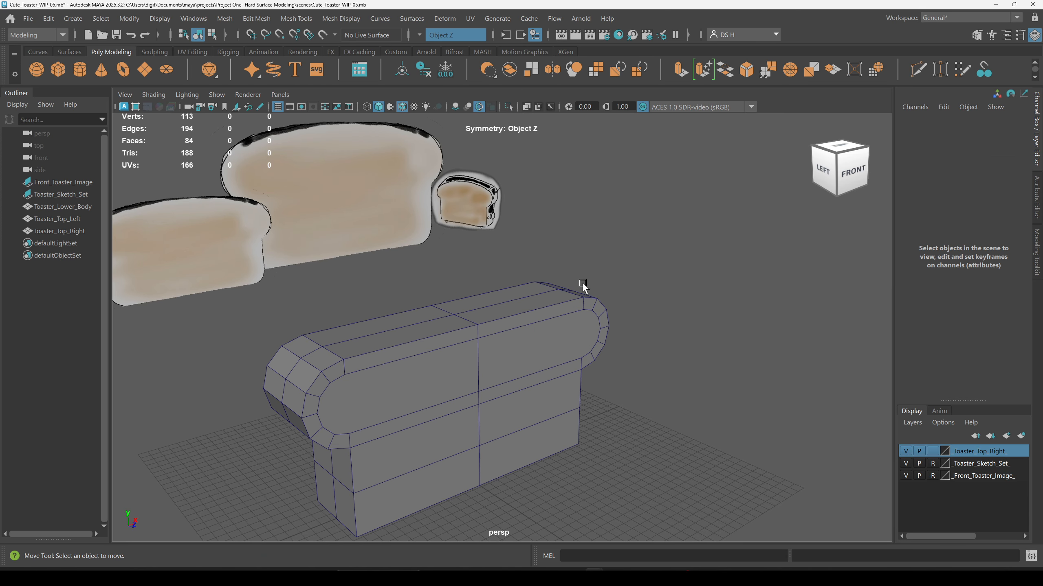
{"action": "left_click", "coordinate": [579, 307]}
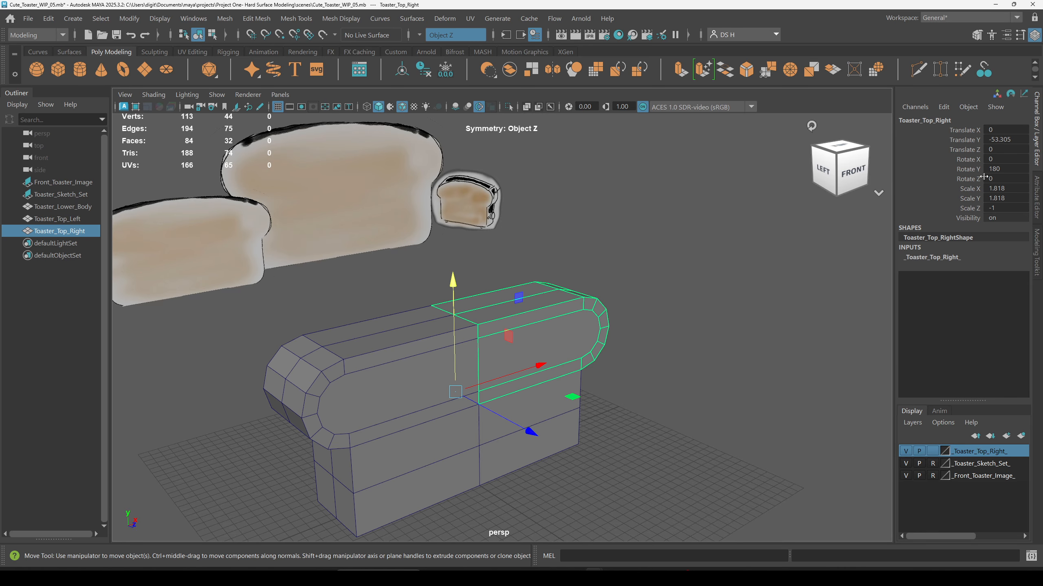
{"action": "left_click", "coordinate": [718, 301]}
Step: Select the lower body and both top halves and combine them into a single mesh
{"action": "middle_click_drag", "start_coordinate": [486, 327], "coordinate": [551, 297], "text": "alt"}
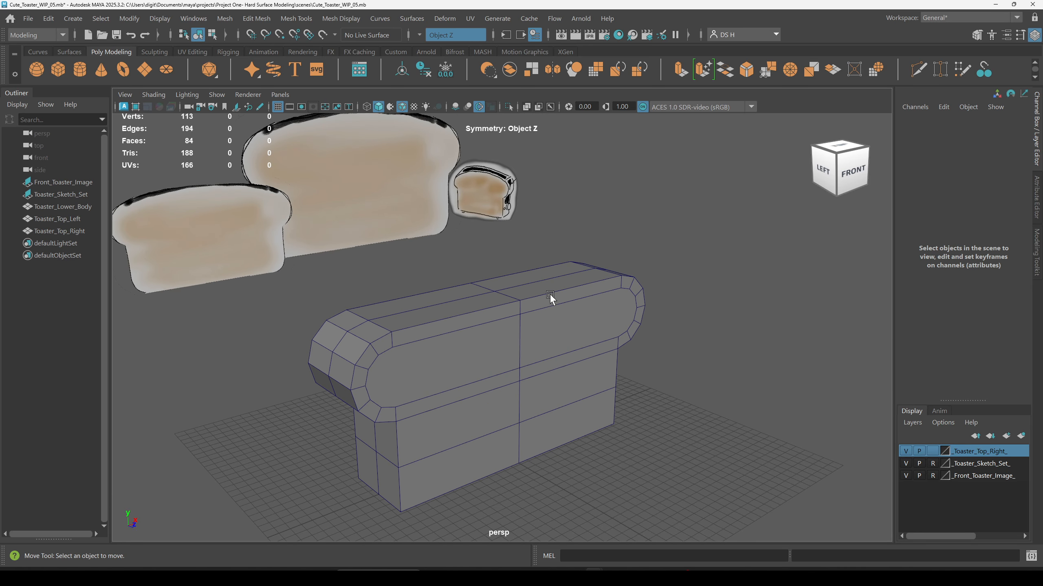
{"action": "left_click_drag", "start_coordinate": [531, 301], "coordinate": [719, 487], "text": "alt"}
{"action": "left_click_drag", "start_coordinate": [522, 390], "coordinate": [479, 145], "text": "alt"}
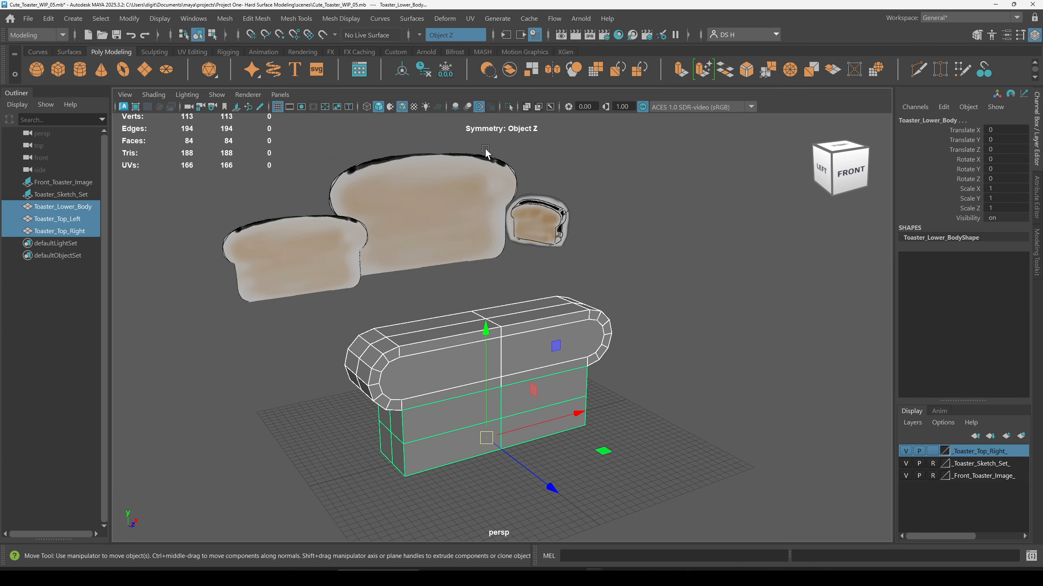
{"action": "middle_click_drag", "start_coordinate": [653, 228], "coordinate": [589, 233], "text": "alt"}
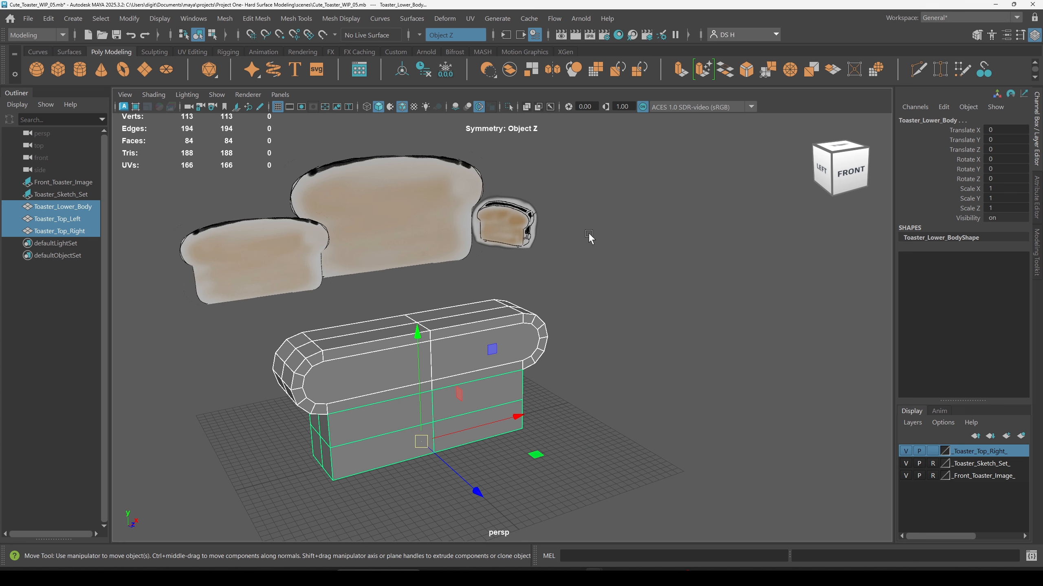
{"action": "right_click", "coordinate": [588, 233], "text": "shift"}
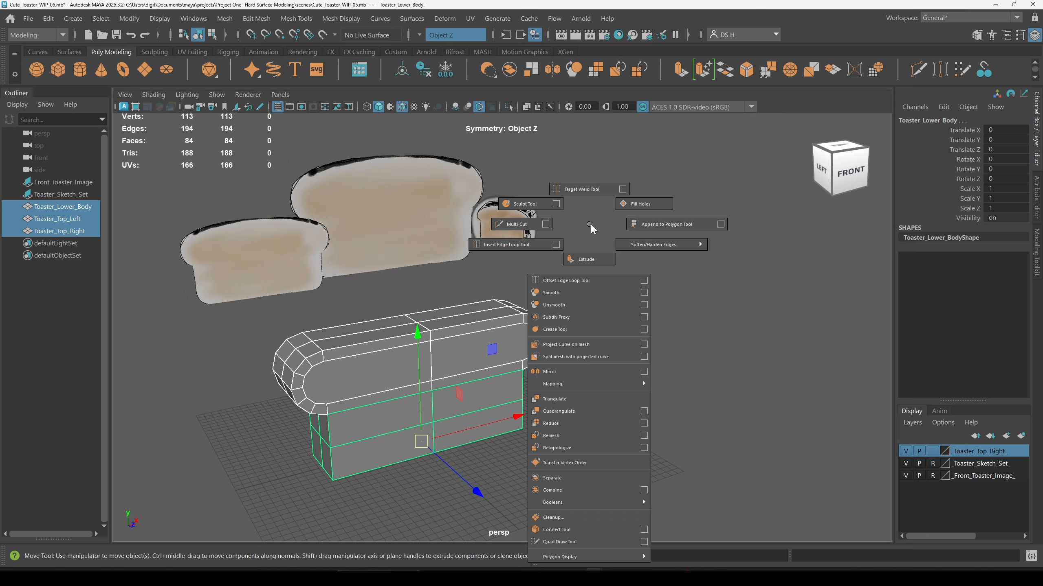
{"action": "left_click", "coordinate": [551, 490]}
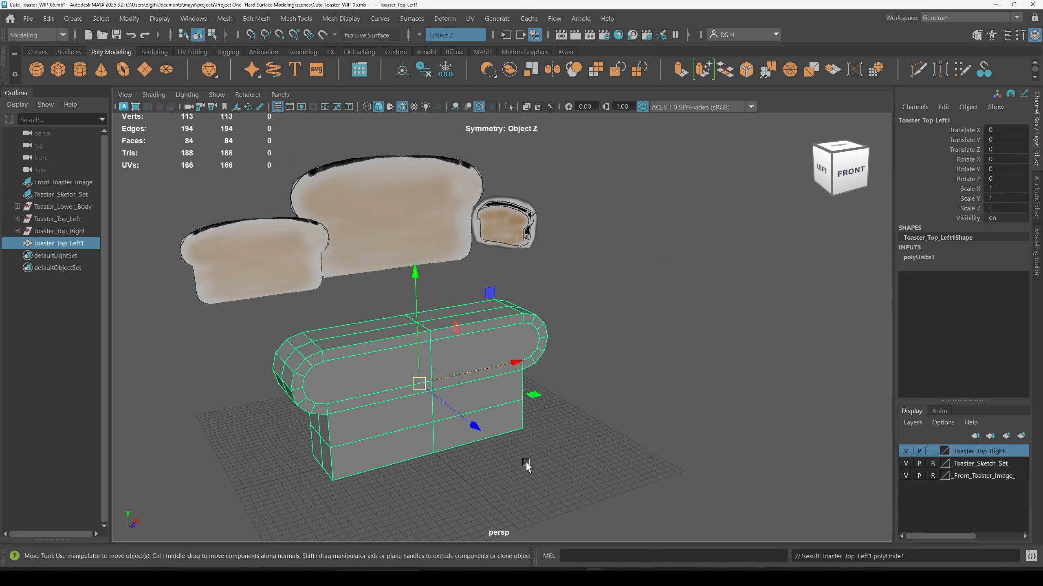
Step: Widen the outliner and expand the old part entries to examine their leftover transform nodes
{"action": "scroll", "coordinate": [488, 326], "scroll_direction": "up", "scroll_amount": 3}
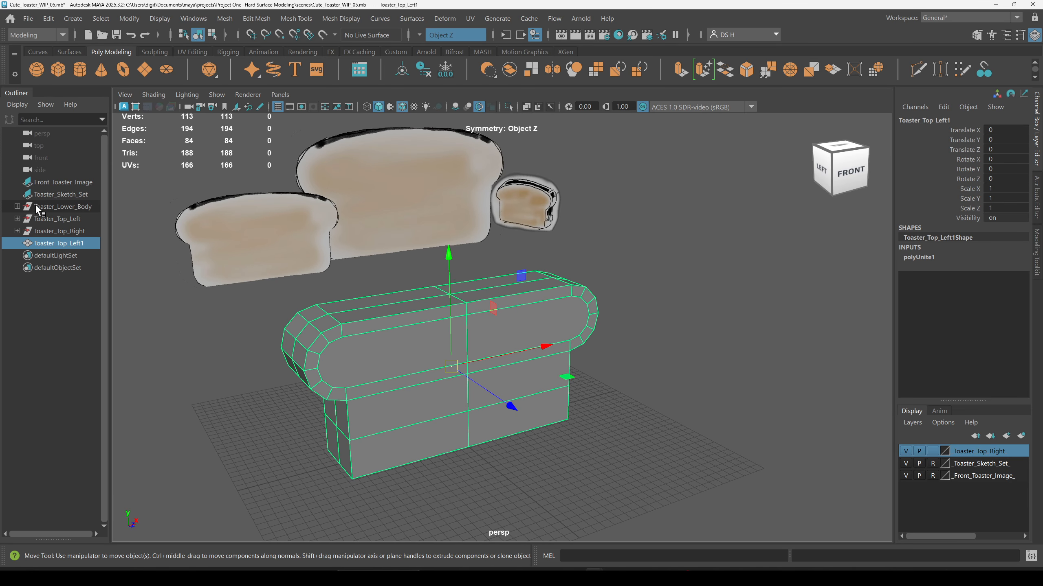
{"action": "left_click_drag", "start_coordinate": [113, 212], "coordinate": [208, 213]}
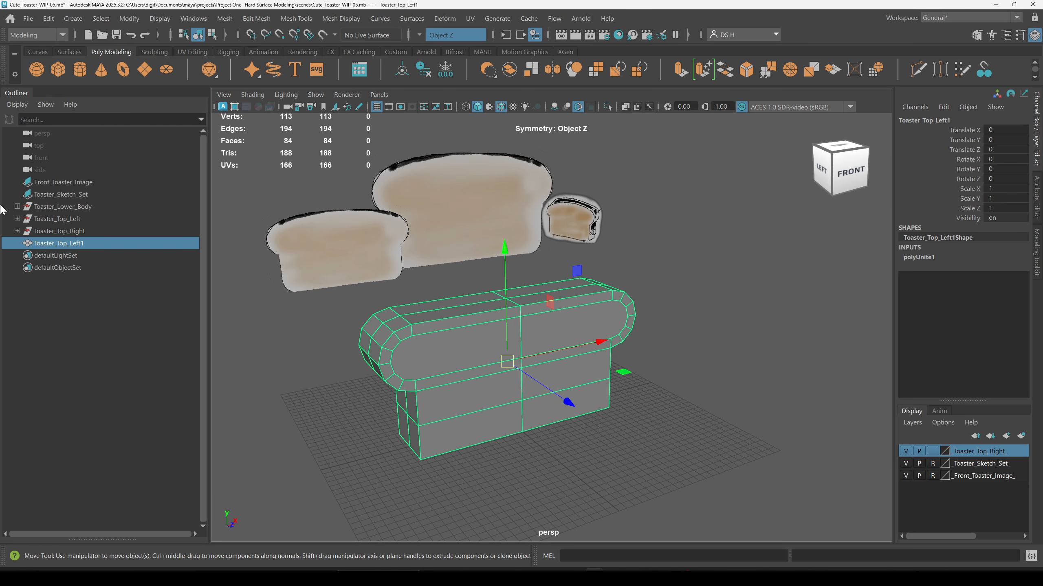
{"action": "left_click", "coordinate": [17, 206]}
{"action": "left_click", "coordinate": [18, 231]}
{"action": "left_click", "coordinate": [60, 255]}
{"action": "left_click", "coordinate": [17, 256]}
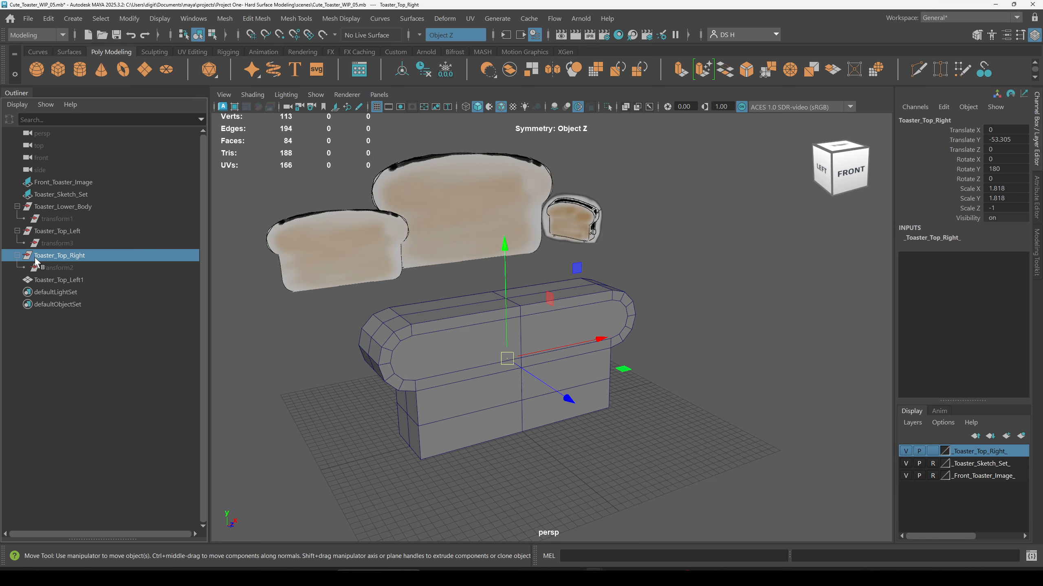
{"action": "left_click_drag", "start_coordinate": [68, 205], "coordinate": [72, 265]}
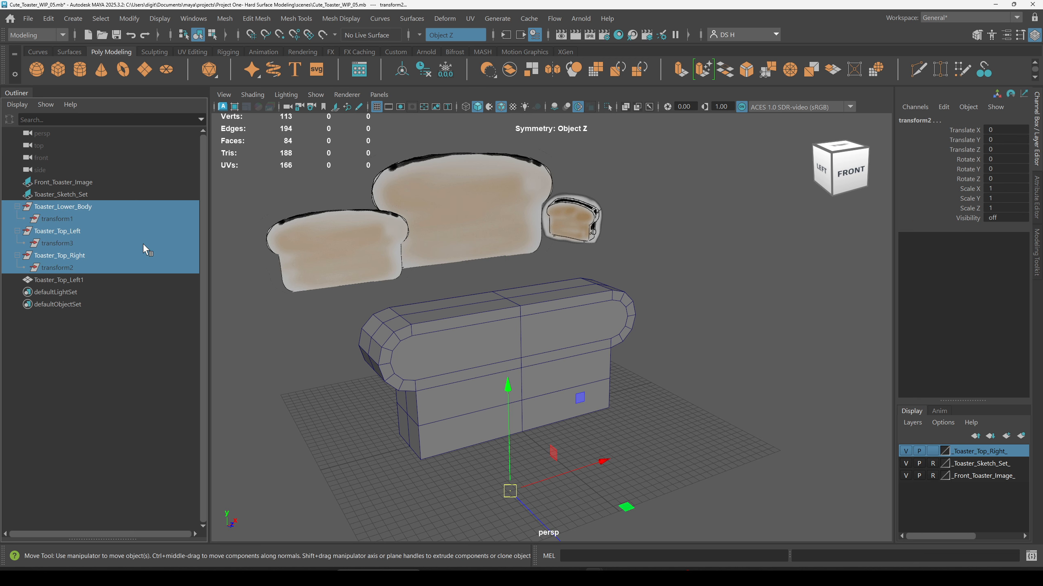
{"action": "left_click", "coordinate": [87, 416]}
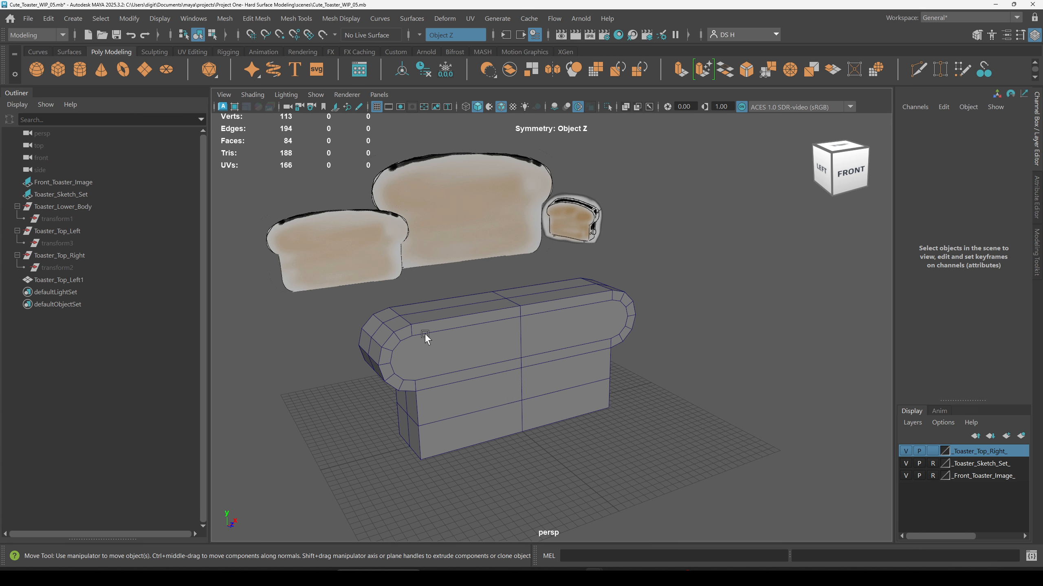
Step: Delete the construction history of the combined toaster mesh
{"action": "left_click", "coordinate": [77, 281]}
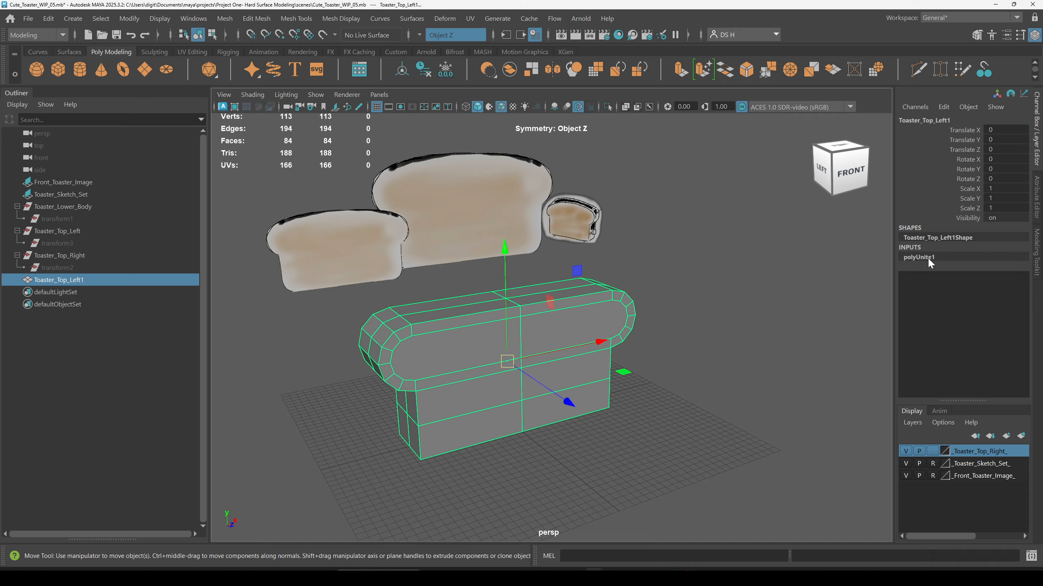
{"action": "left_click", "coordinate": [770, 409]}
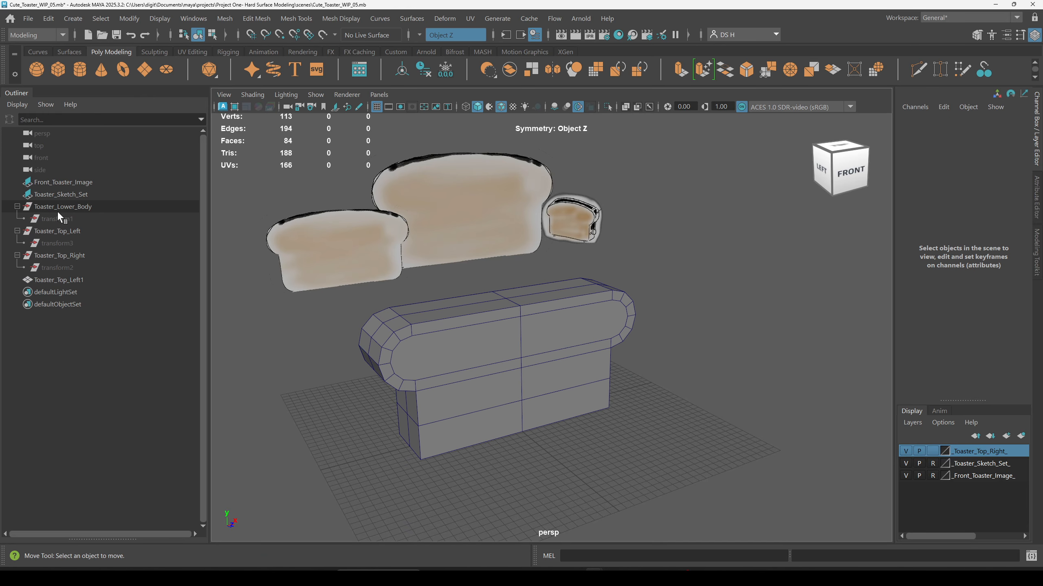
{"action": "left_click", "coordinate": [506, 372]}
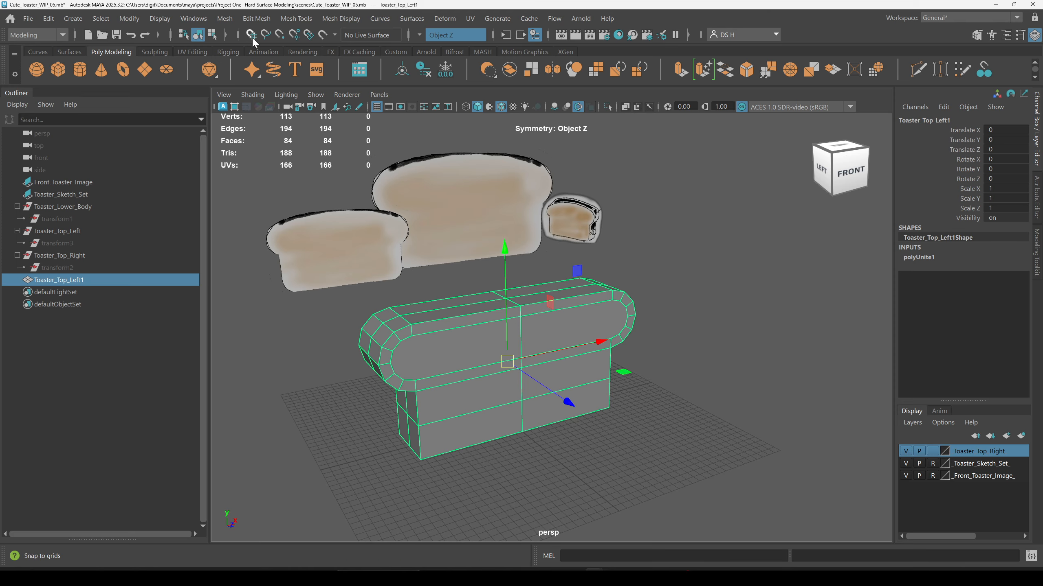
{"action": "left_click", "coordinate": [423, 71]}
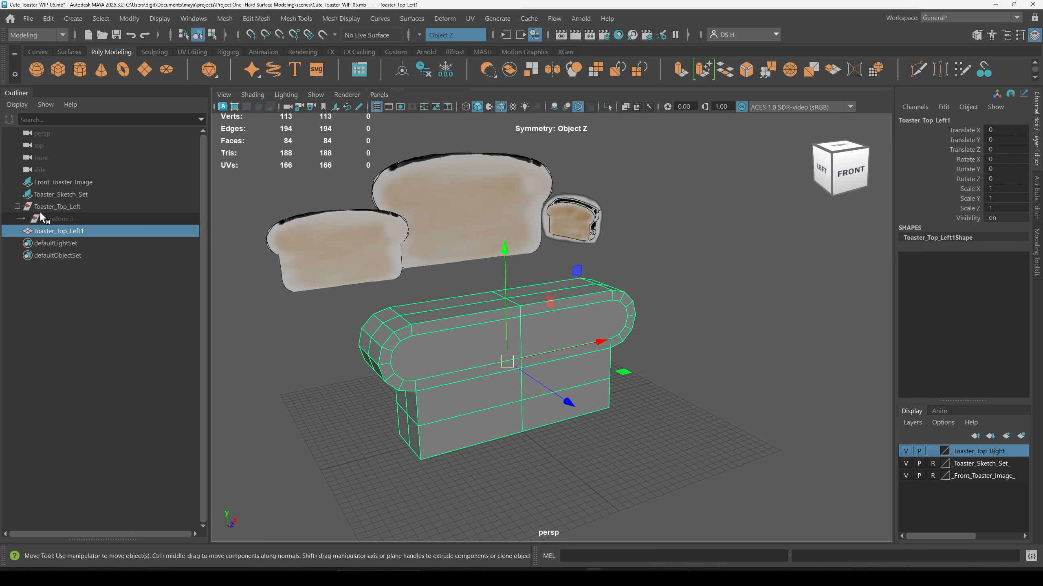
Step: Delete the leftover empty Toaster_Top_Left group and its transform node
{"action": "left_click", "coordinate": [88, 455]}
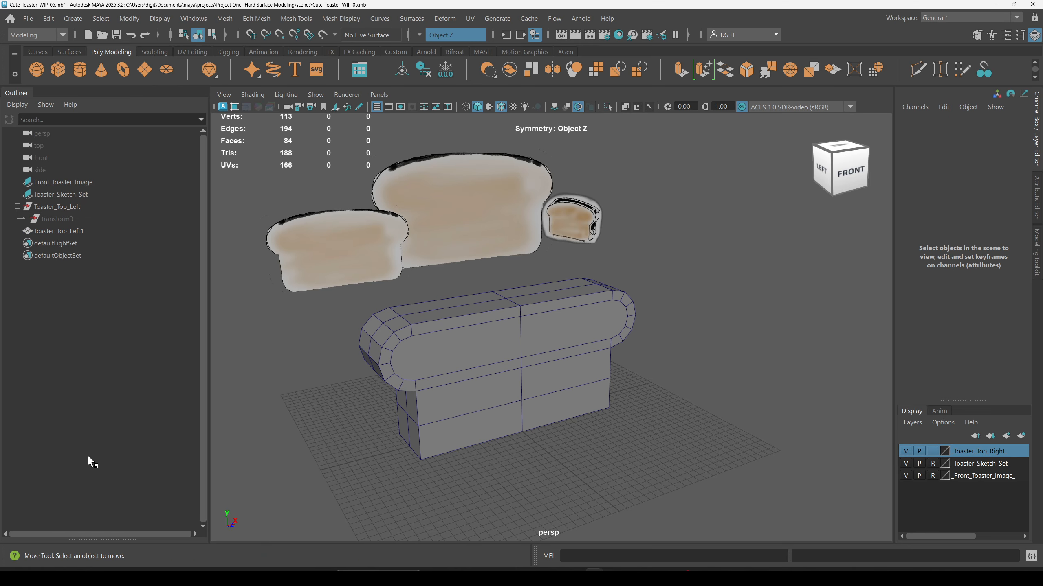
{"action": "left_click_drag", "start_coordinate": [80, 208], "coordinate": [82, 220]}
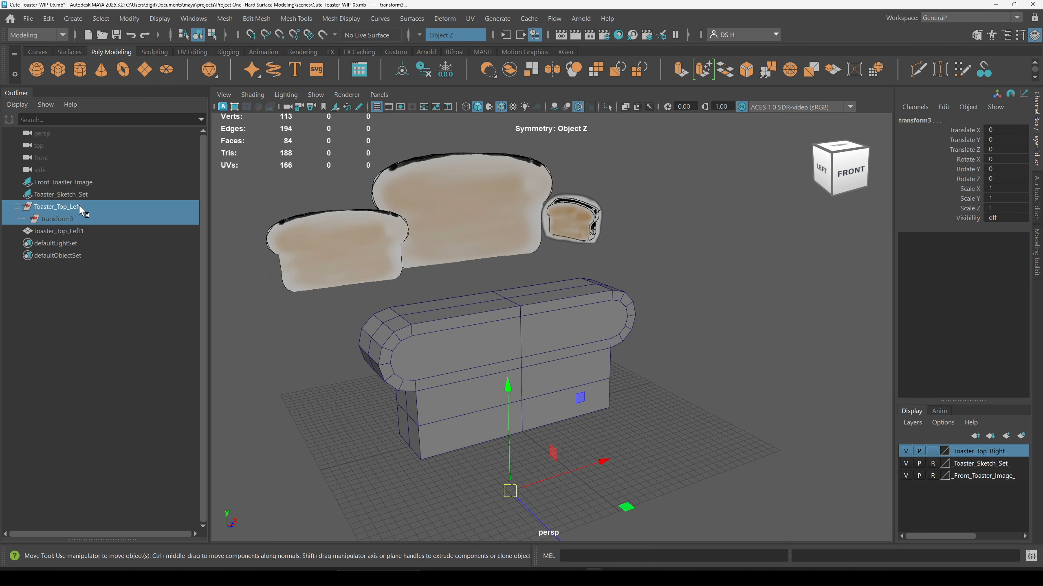
{"action": "key", "text": "Delete"}
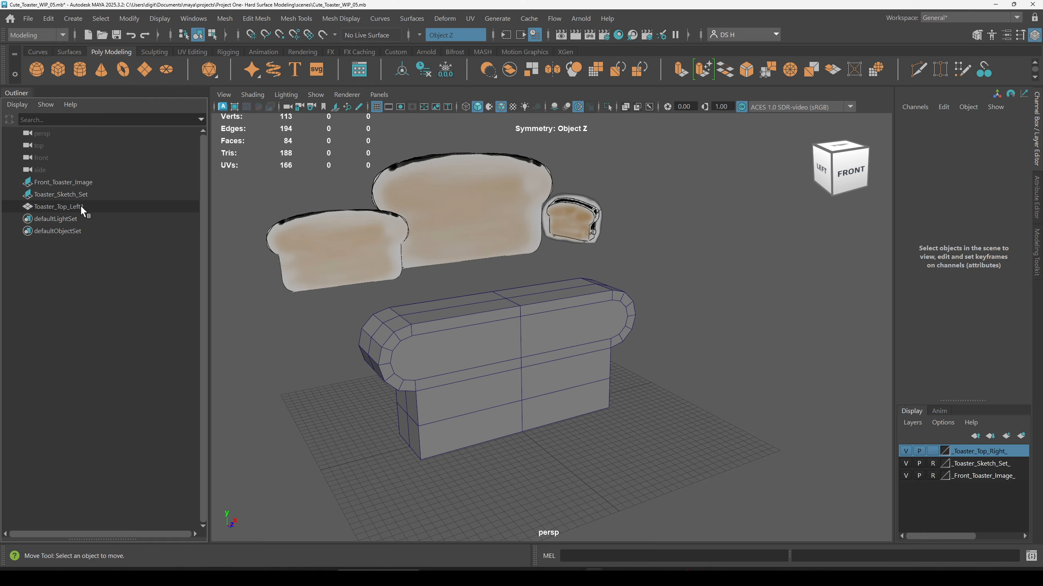
Step: Rename the combined toaster mesh to Toaster_Body
{"action": "left_click", "coordinate": [80, 206]}
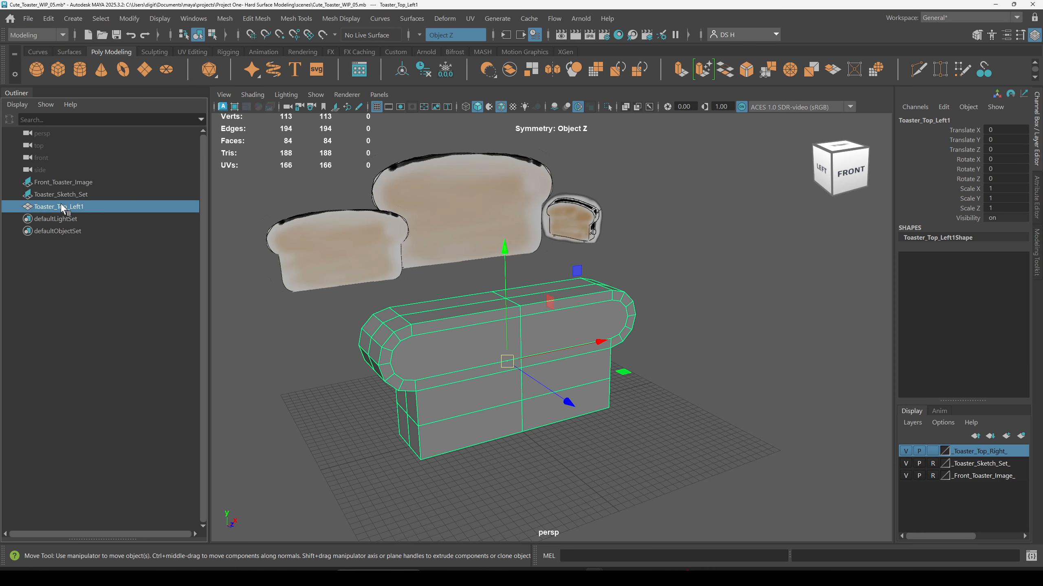
{"action": "double_click", "coordinate": [79, 207]}
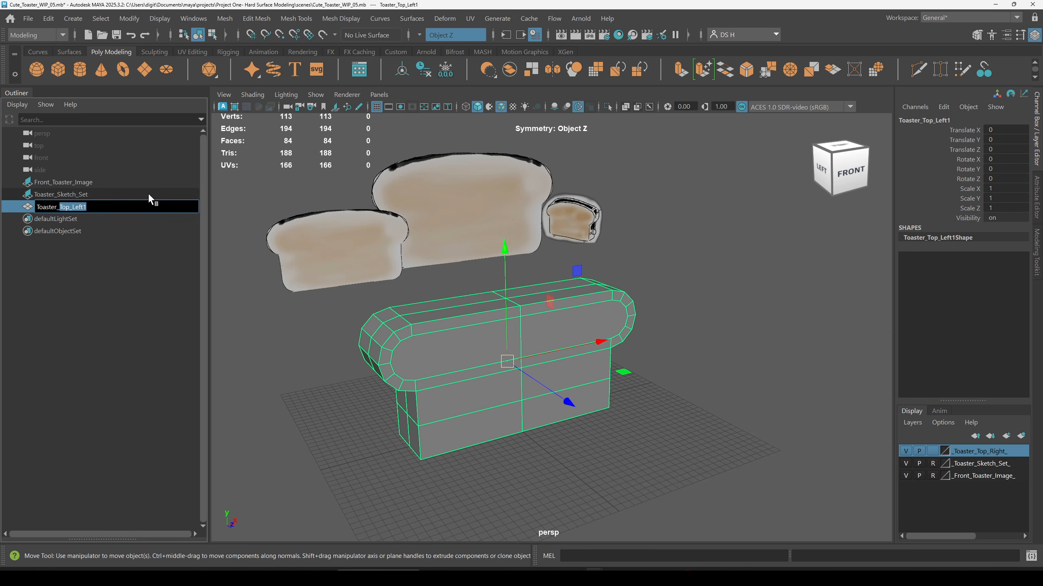
{"action": "type", "text": "Body"}
{"action": "key", "text": "Return"}
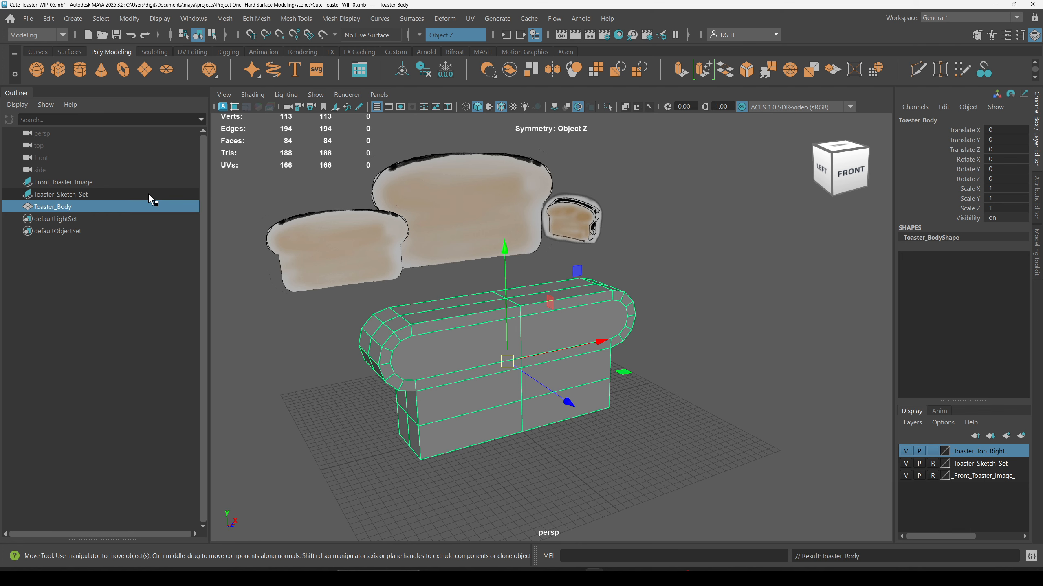
Step: Move a vertex along the seam between body and top to test for overlapping vertices, then undo the moves
{"action": "right_click_drag", "start_coordinate": [376, 257], "coordinate": [734, 296], "text": "alt"}
{"action": "left_click_drag", "start_coordinate": [735, 295], "coordinate": [727, 367], "text": "alt"}
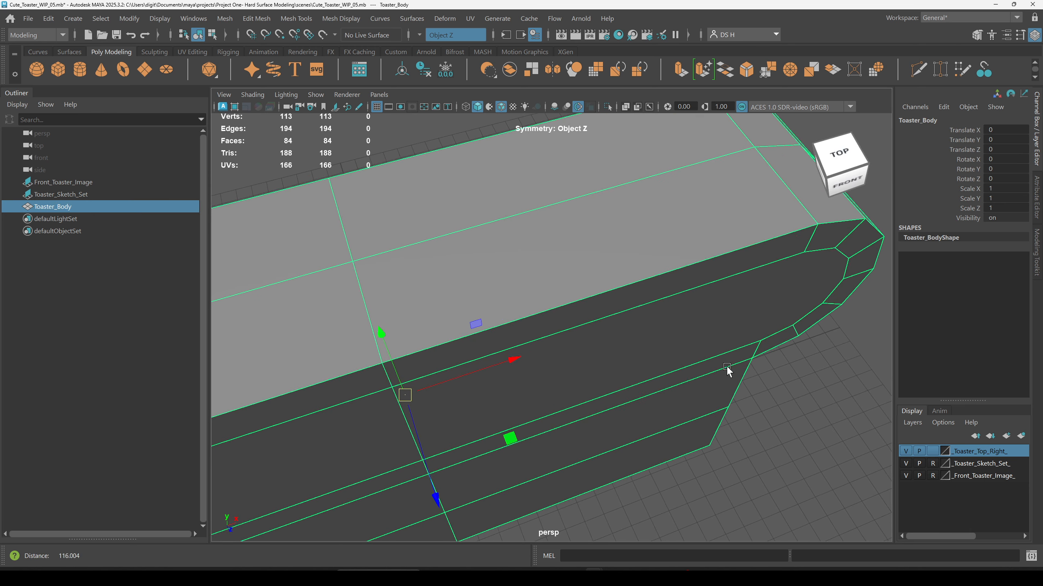
{"action": "right_click_drag", "start_coordinate": [676, 368], "coordinate": [492, 311], "text": "alt"}
{"action": "key", "text": "F9"}
{"action": "right_click_drag", "start_coordinate": [563, 281], "coordinate": [1, 103]}
{"action": "left_click", "coordinate": [463, 316]}
{"action": "left_click_drag", "start_coordinate": [512, 307], "coordinate": [558, 297]}
{"action": "left_click_drag", "start_coordinate": [394, 302], "coordinate": [349, 279], "text": "alt"}
{"action": "scroll", "coordinate": [349, 271], "scroll_direction": "up", "scroll_amount": 5}
{"action": "left_click", "coordinate": [373, 259]}
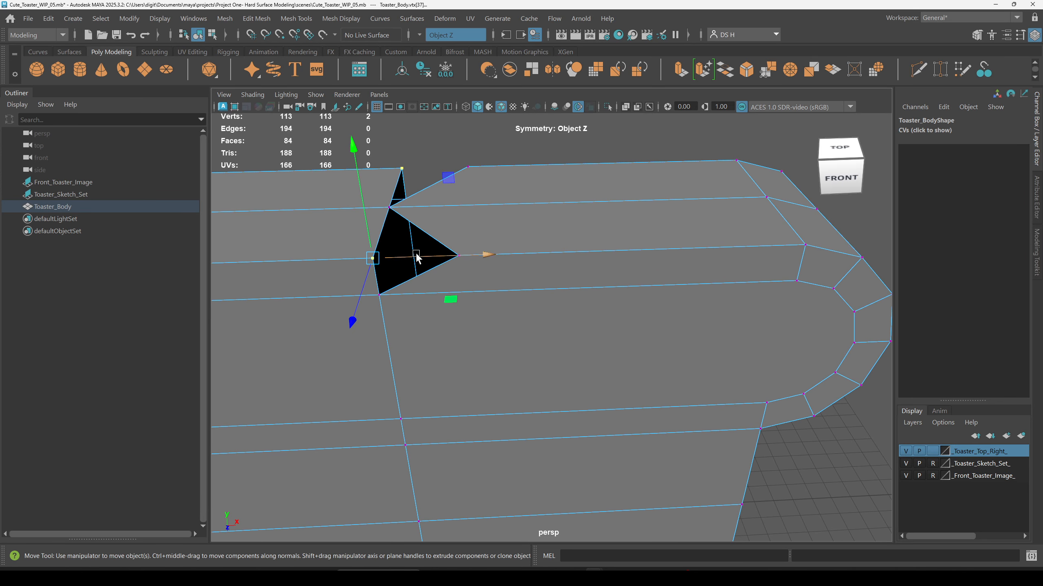
{"action": "left_click_drag", "start_coordinate": [418, 255], "coordinate": [363, 257]}
{"action": "left_click", "coordinate": [390, 207]}
{"action": "left_click_drag", "start_coordinate": [438, 205], "coordinate": [399, 206]}
{"action": "left_click", "coordinate": [388, 208]}
{"action": "key", "text": "ctrl+z"}
{"action": "key", "text": "ctrl+z"}
{"action": "key", "text": "ctrl+z"}
{"action": "key", "text": "ctrl+z"}
{"action": "key", "text": "ctrl+z"}
{"action": "key", "text": "ctrl+z"}
{"action": "key", "text": "ctrl+z"}
Step: Move a vertex at the rounded front corner to test the seam there, then undo the moves
{"action": "right_click_drag", "start_coordinate": [511, 273], "coordinate": [363, 342], "text": "alt"}
{"action": "left_click", "coordinate": [362, 343]}
{"action": "left_click_drag", "start_coordinate": [485, 400], "coordinate": [524, 360], "text": "alt"}
{"action": "right_click_drag", "start_coordinate": [396, 380], "coordinate": [466, 398], "text": "alt"}
{"action": "left_click_drag", "start_coordinate": [465, 399], "coordinate": [470, 376], "text": "alt"}
{"action": "middle_click_drag", "start_coordinate": [470, 376], "coordinate": [619, 301], "text": "alt"}
{"action": "right_click_drag", "start_coordinate": [619, 302], "coordinate": [750, 320], "text": "alt"}
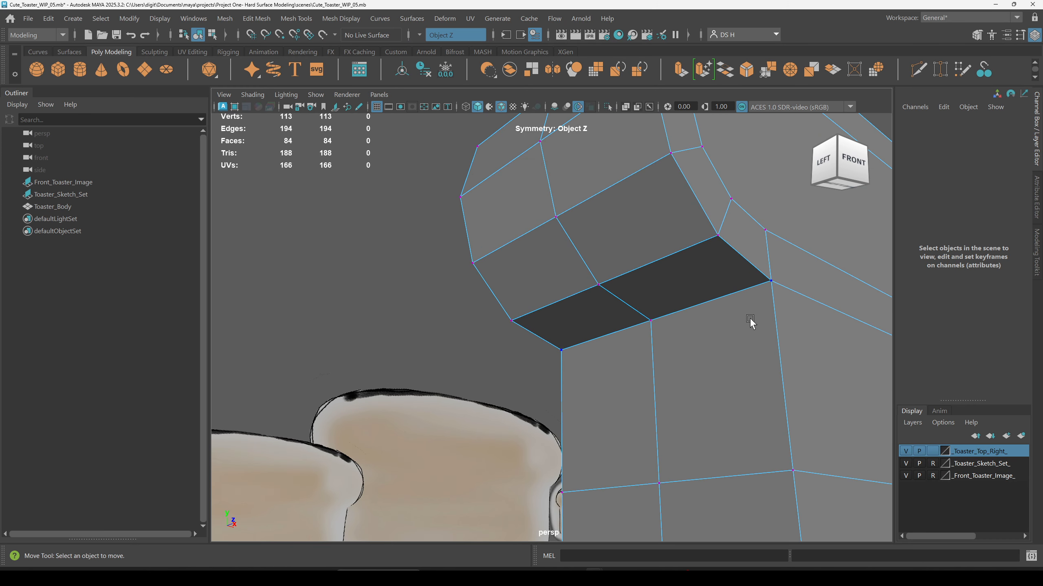
{"action": "left_click", "coordinate": [729, 300]}
{"action": "left_click_drag", "start_coordinate": [770, 281], "coordinate": [804, 331]}
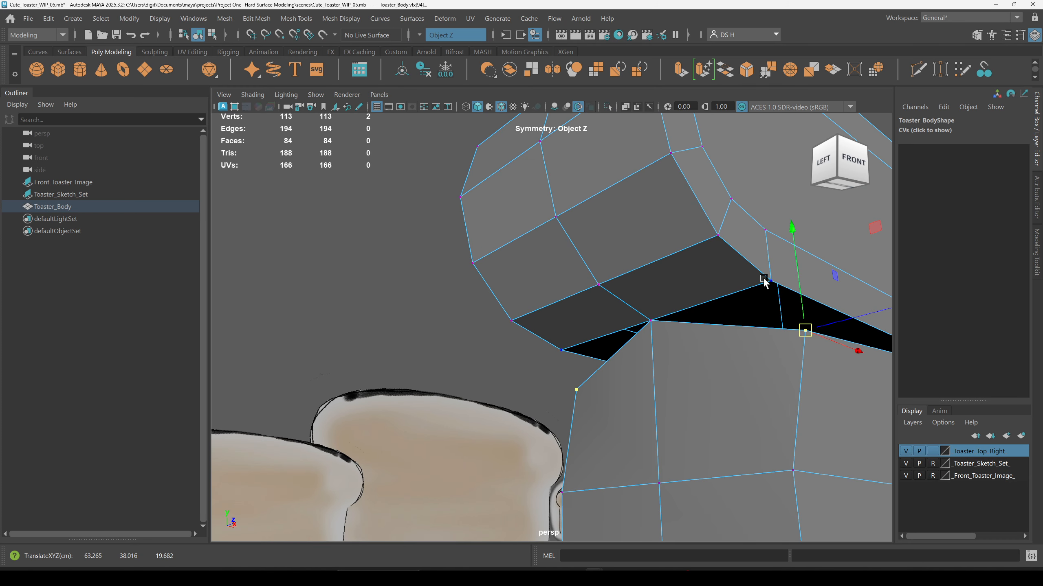
{"action": "left_click", "coordinate": [650, 327]}
{"action": "left_click_drag", "start_coordinate": [650, 321], "coordinate": [668, 373]}
{"action": "key", "text": "ctrl+z"}
{"action": "key", "text": "ctrl+z"}
{"action": "key", "text": "ctrl+z"}
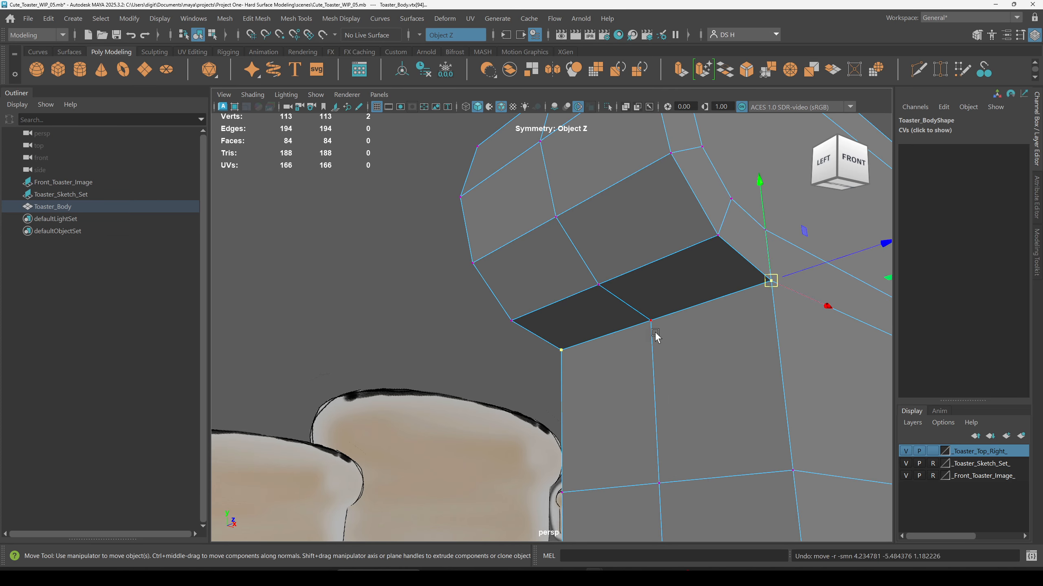
{"action": "key", "text": "ctrl+z"}
Step: Preview the combined mesh smoothed and orbit around it to inspect the seams
{"action": "right_click_drag", "start_coordinate": [662, 338], "coordinate": [527, 356], "text": "alt"}
{"action": "left_click_drag", "start_coordinate": [528, 356], "coordinate": [679, 349], "text": "alt"}
{"action": "right_click_drag", "start_coordinate": [680, 349], "coordinate": [423, 261], "text": "alt"}
{"action": "left_click_drag", "start_coordinate": [396, 191], "coordinate": [792, 464]}
{"action": "left_click_drag", "start_coordinate": [425, 224], "coordinate": [866, 520]}
{"action": "key", "text": "1"}
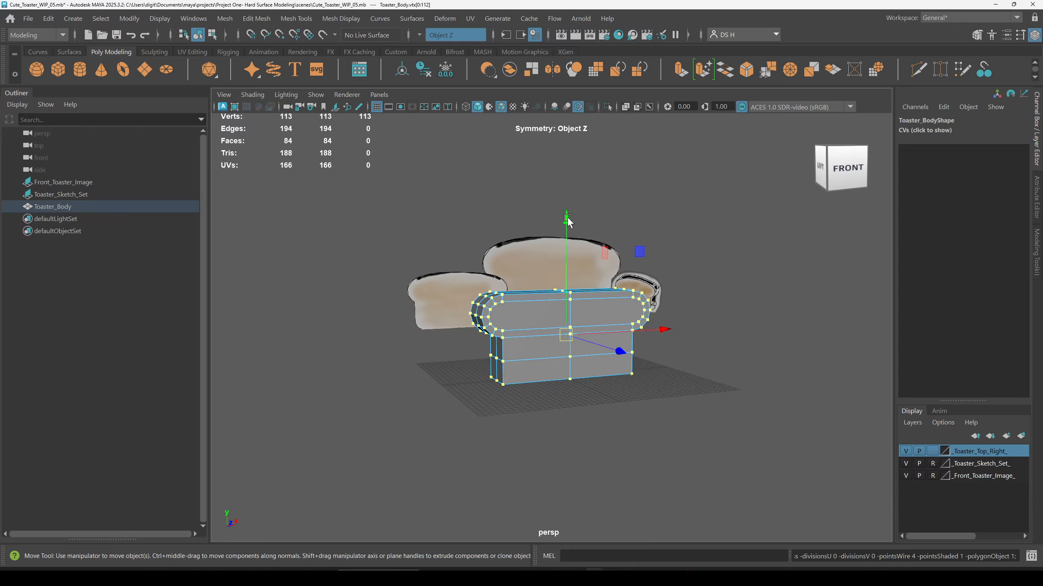
{"action": "left_click_drag", "start_coordinate": [567, 222], "coordinate": [763, 304], "text": "alt"}
{"action": "left_click_drag", "start_coordinate": [836, 509], "coordinate": [579, 197], "text": "alt"}
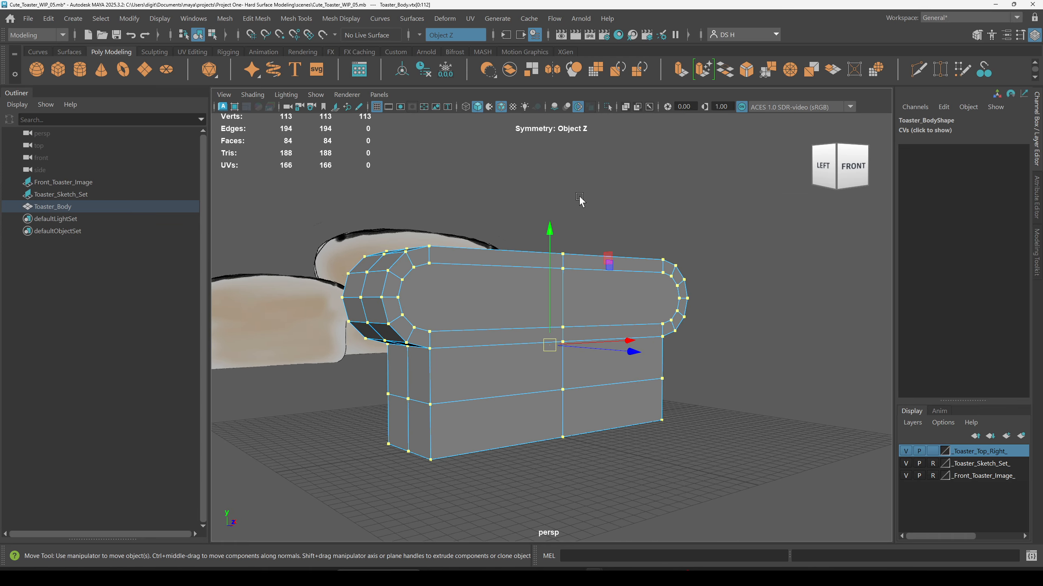
{"action": "right_click", "coordinate": [693, 189]}
{"action": "left_click_drag", "start_coordinate": [665, 243], "coordinate": [707, 343], "text": "alt"}
{"action": "key", "text": "3"}
{"action": "left_click", "coordinate": [708, 342]}
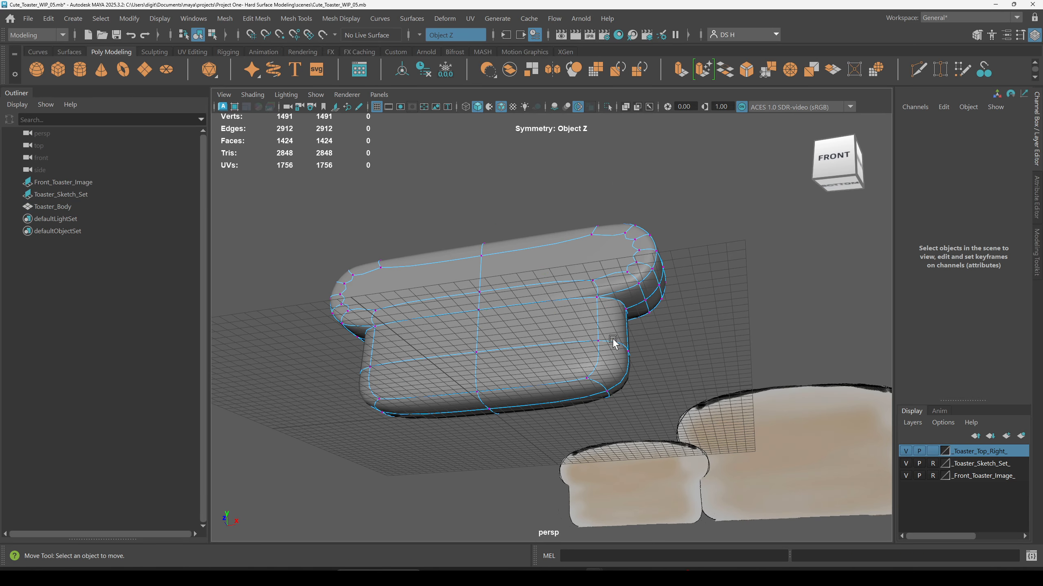
{"action": "left_click_drag", "start_coordinate": [710, 200], "coordinate": [694, 283], "text": "alt"}
{"action": "key", "text": "alt+5"}
{"action": "right_click_drag", "start_coordinate": [538, 275], "coordinate": [595, 369], "text": "alt"}
{"action": "left_click_drag", "start_coordinate": [595, 369], "coordinate": [581, 358], "text": "alt"}
{"action": "right_click_drag", "start_coordinate": [808, 362], "coordinate": [550, 347], "text": "alt"}
{"action": "left_click_drag", "start_coordinate": [550, 347], "coordinate": [517, 360], "text": "alt"}
{"action": "left_click", "coordinate": [571, 291]}
{"action": "key", "text": "1"}
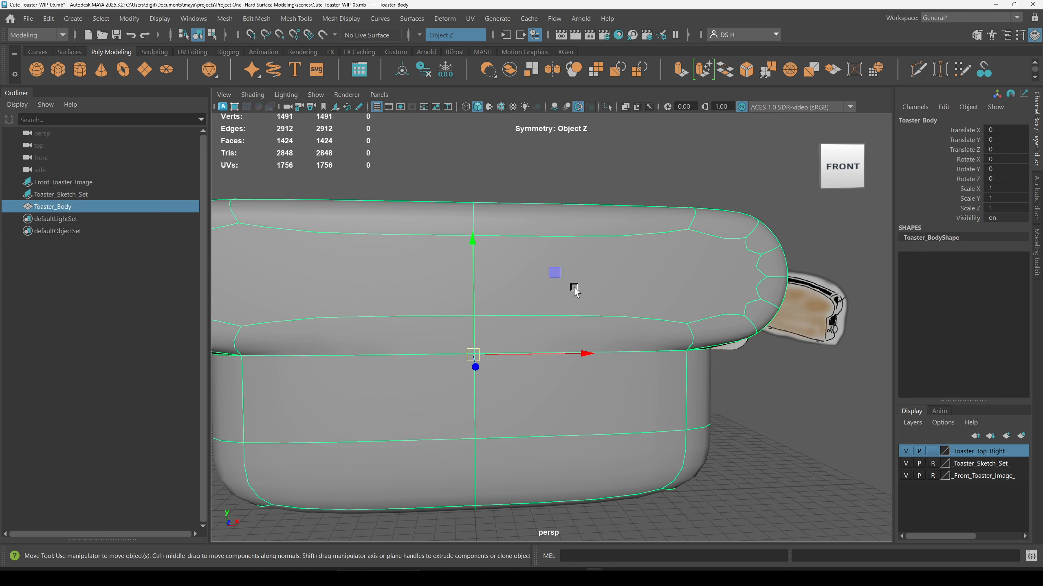
Step: Select all of the body's vertices and merge them with Merge Vertices at a 0.0100 threshold
{"action": "right_click_drag", "start_coordinate": [751, 477], "coordinate": [580, 430], "text": "alt"}
{"action": "left_click_drag", "start_coordinate": [579, 431], "coordinate": [675, 363], "text": "alt"}
{"action": "right_click_drag", "start_coordinate": [759, 225], "coordinate": [694, 226]}
{"action": "left_click_drag", "start_coordinate": [298, 172], "coordinate": [811, 540]}
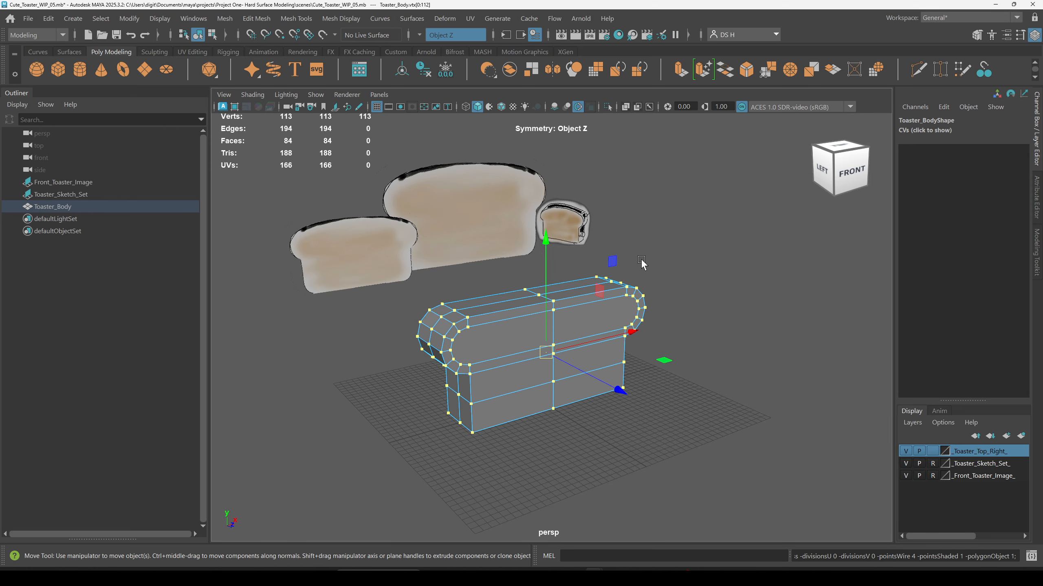
{"action": "left_click_drag", "start_coordinate": [641, 260], "coordinate": [668, 196], "text": "alt"}
{"action": "right_click_drag", "start_coordinate": [668, 196], "coordinate": [668, 197], "text": "shift"}
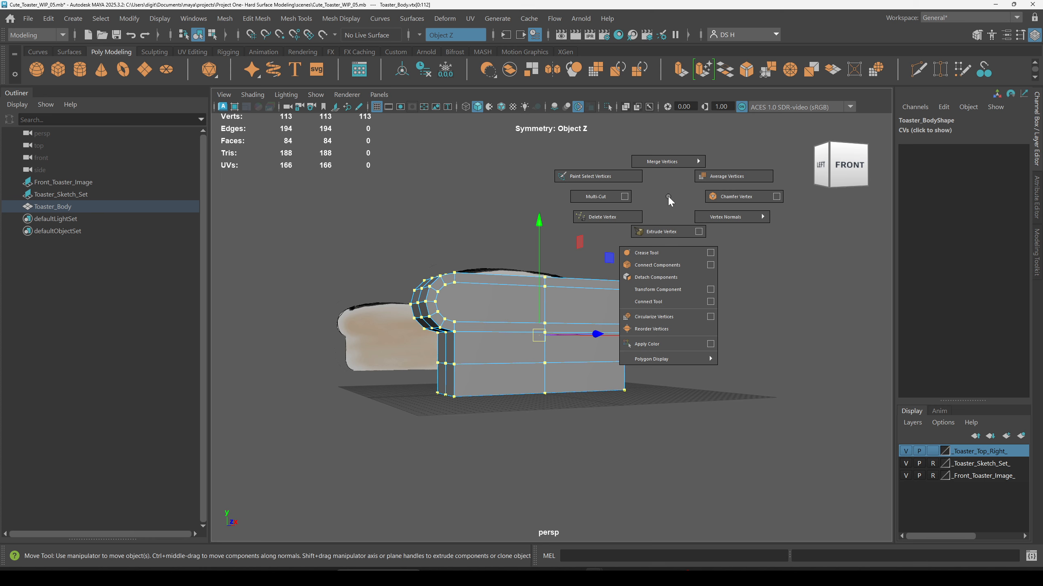
{"action": "right_click_drag", "start_coordinate": [667, 196], "coordinate": [669, 181], "text": "shift"}
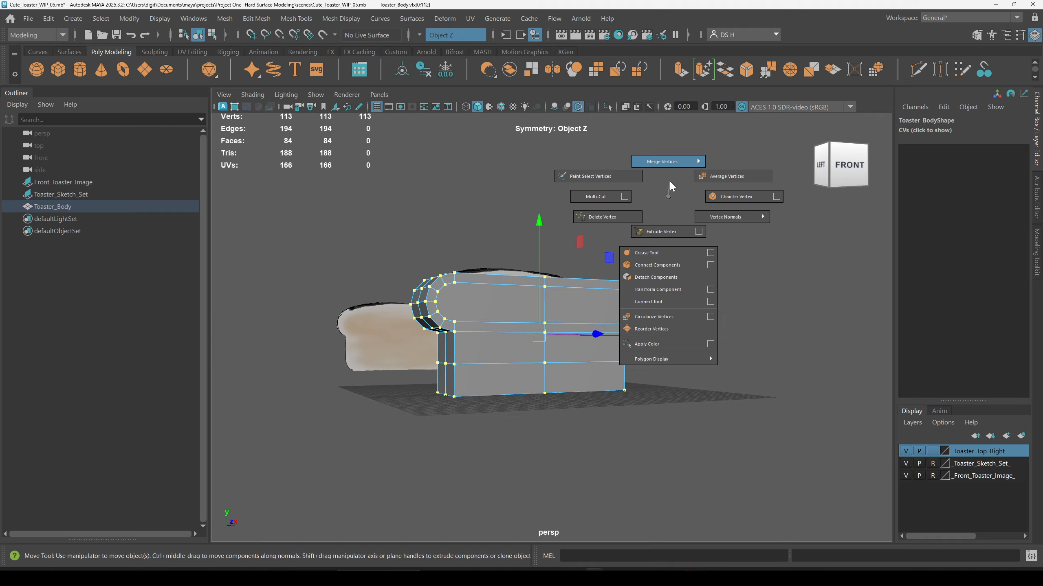
{"action": "right_click_drag", "start_coordinate": [670, 181], "coordinate": [670, 155]}
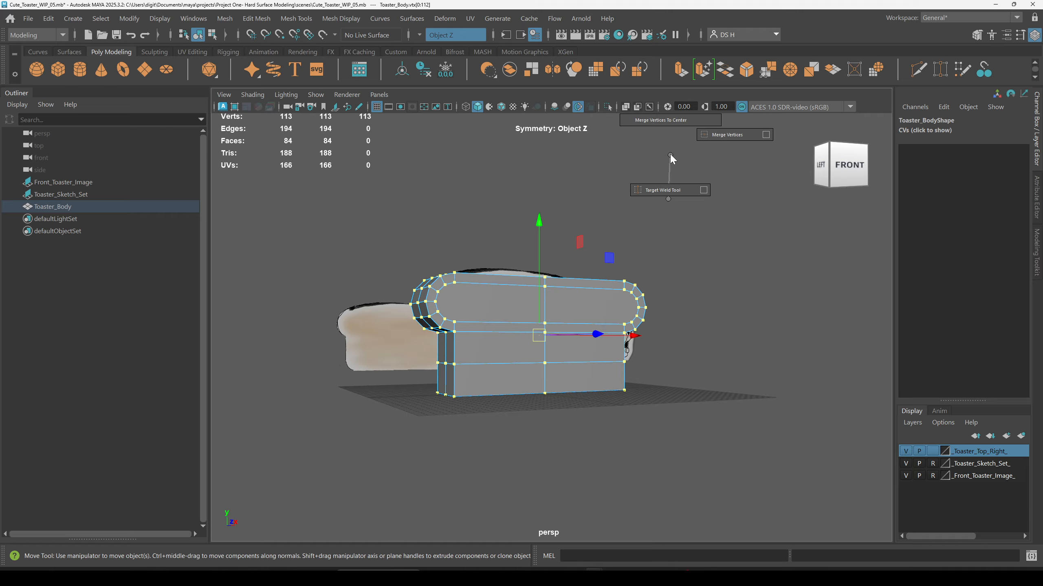
{"action": "right_click_drag", "start_coordinate": [670, 155], "coordinate": [766, 136]}
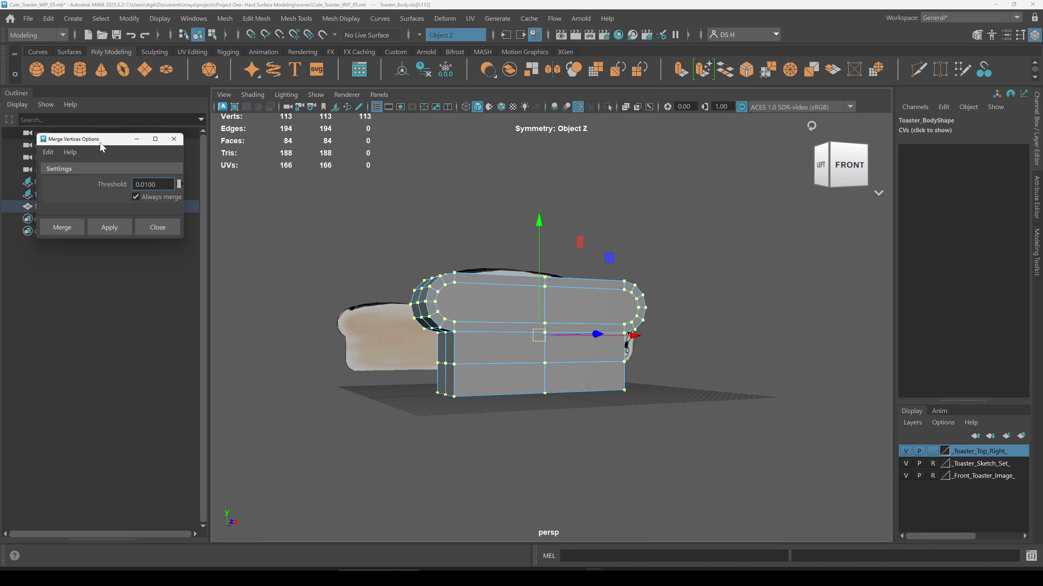
{"action": "left_click_drag", "start_coordinate": [100, 143], "coordinate": [673, 149]}
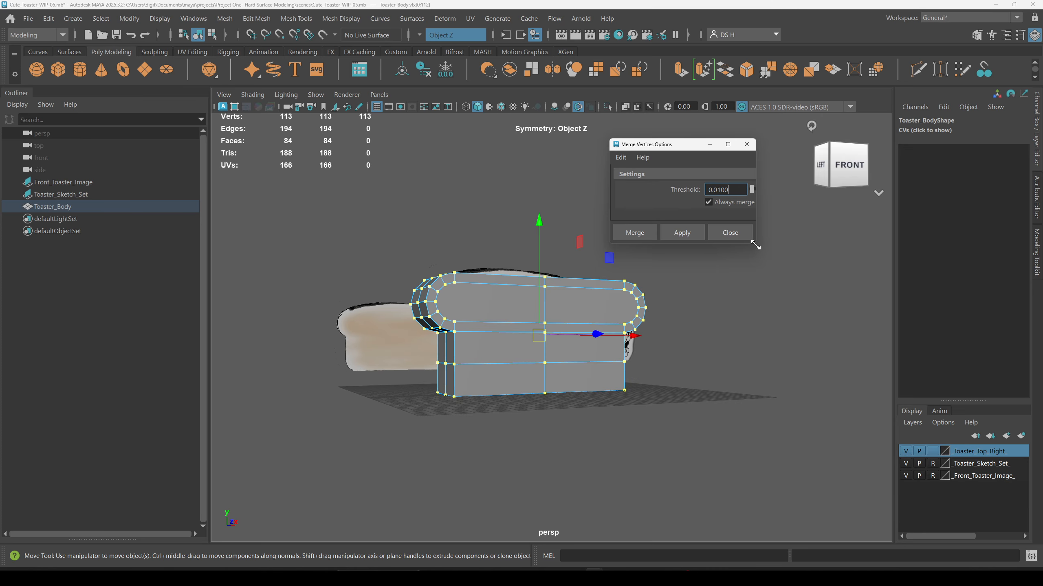
{"action": "left_click_drag", "start_coordinate": [756, 245], "coordinate": [933, 384]}
{"action": "left_click", "coordinate": [621, 158]}
{"action": "left_click", "coordinate": [637, 182]}
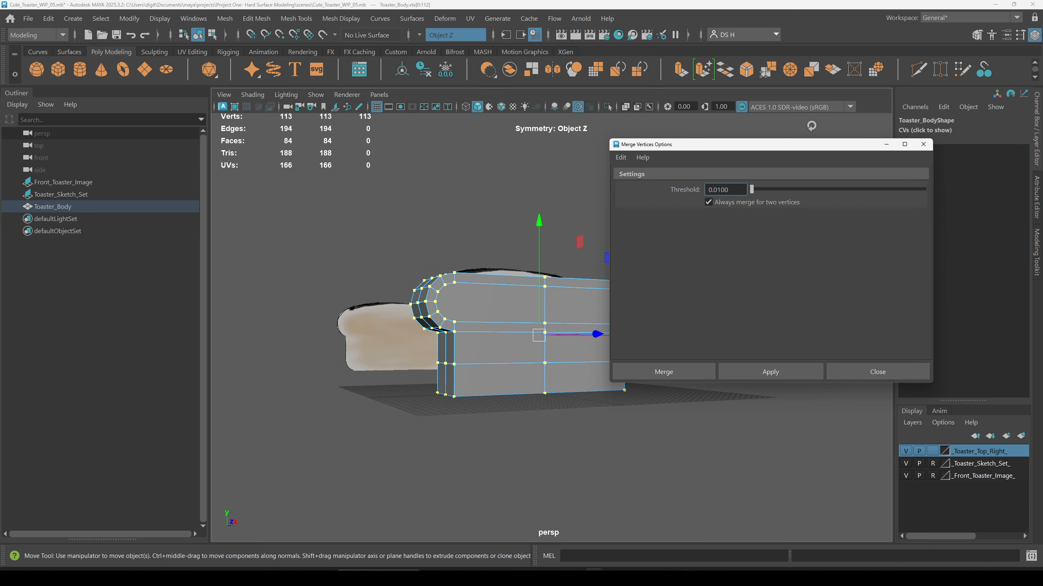
{"action": "left_click_drag", "start_coordinate": [376, 181], "coordinate": [388, 193], "text": "alt"}
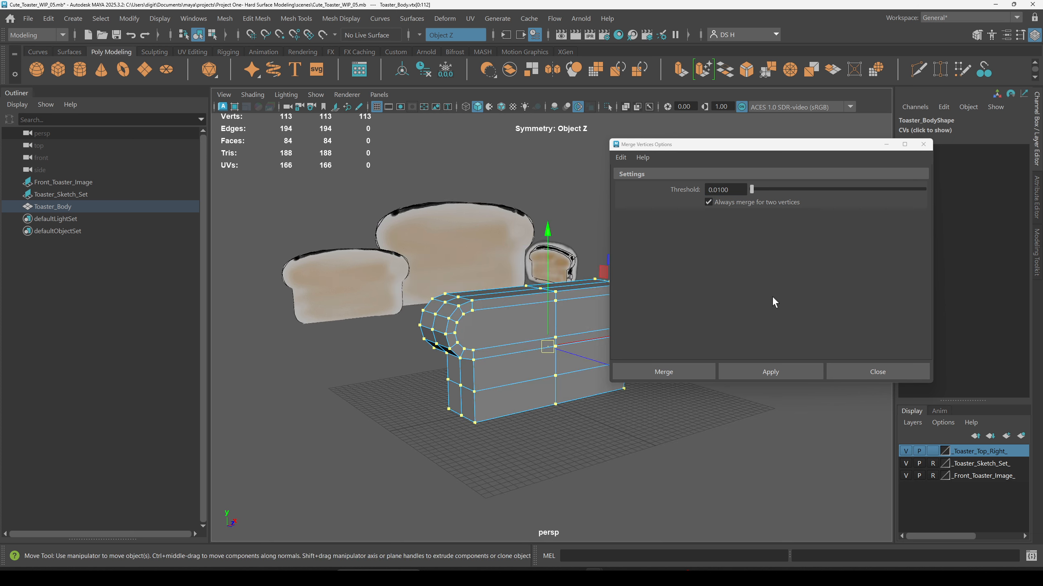
{"action": "left_click", "coordinate": [771, 372]}
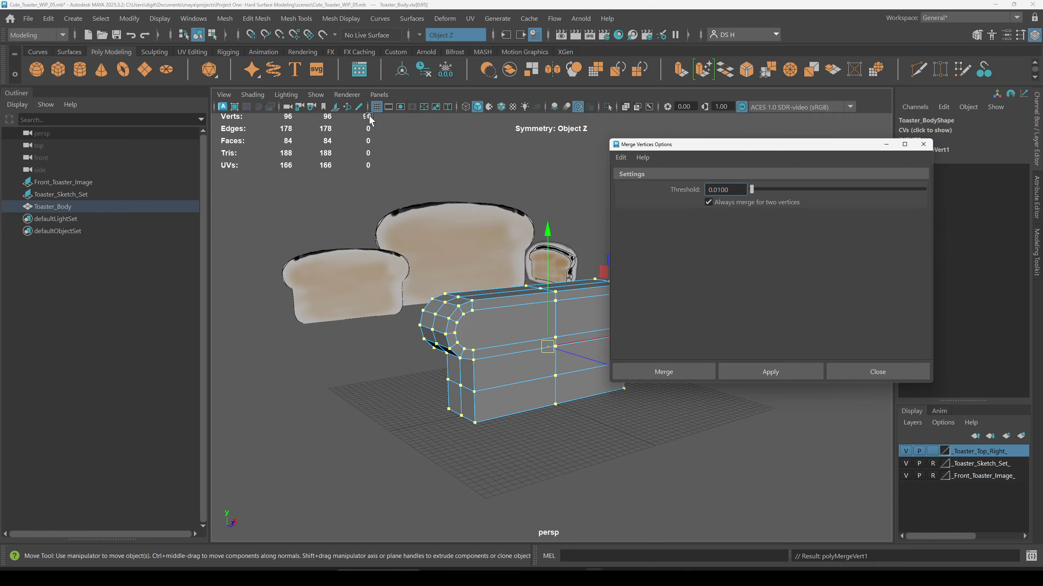
{"action": "left_click", "coordinate": [877, 368]}
Step: Preview the merged mesh smoothed and orbit around it to inspect the result
{"action": "scroll", "coordinate": [653, 311], "scroll_direction": "up", "scroll_amount": 7}
{"action": "scroll", "coordinate": [675, 284], "scroll_direction": "down", "scroll_amount": 2}
{"action": "left_click_drag", "start_coordinate": [678, 281], "coordinate": [635, 292], "text": "alt"}
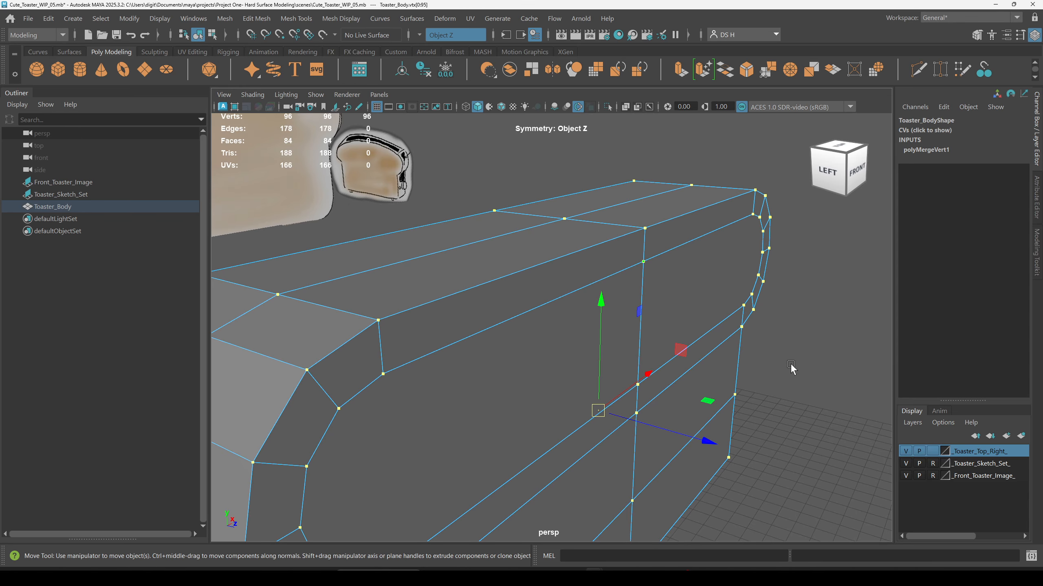
{"action": "scroll", "coordinate": [798, 390], "scroll_direction": "down", "scroll_amount": 3}
{"action": "key", "text": "3"}
{"action": "left_click", "coordinate": [805, 413]}
{"action": "left_click_drag", "start_coordinate": [696, 260], "coordinate": [672, 370], "text": "alt"}
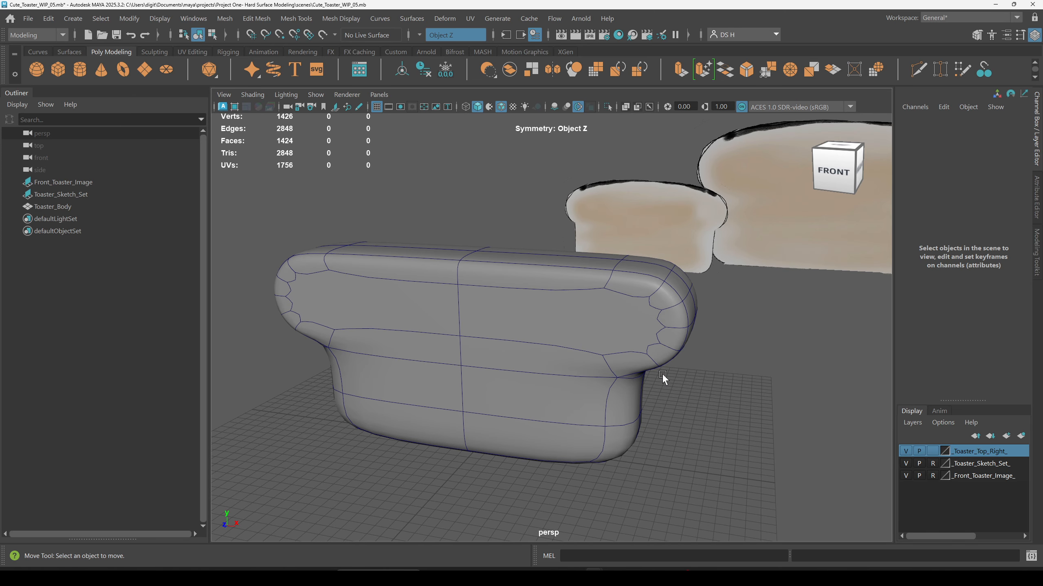
{"action": "left_click", "coordinate": [615, 348]}
{"action": "key", "text": "1"}
{"action": "left_click", "coordinate": [752, 397]}
{"action": "left_click_drag", "start_coordinate": [608, 372], "coordinate": [608, 331], "text": "alt"}
{"action": "left_click_drag", "start_coordinate": [510, 336], "coordinate": [518, 270], "text": "alt"}
{"action": "key", "text": "space"}
{"action": "key", "text": "space"}
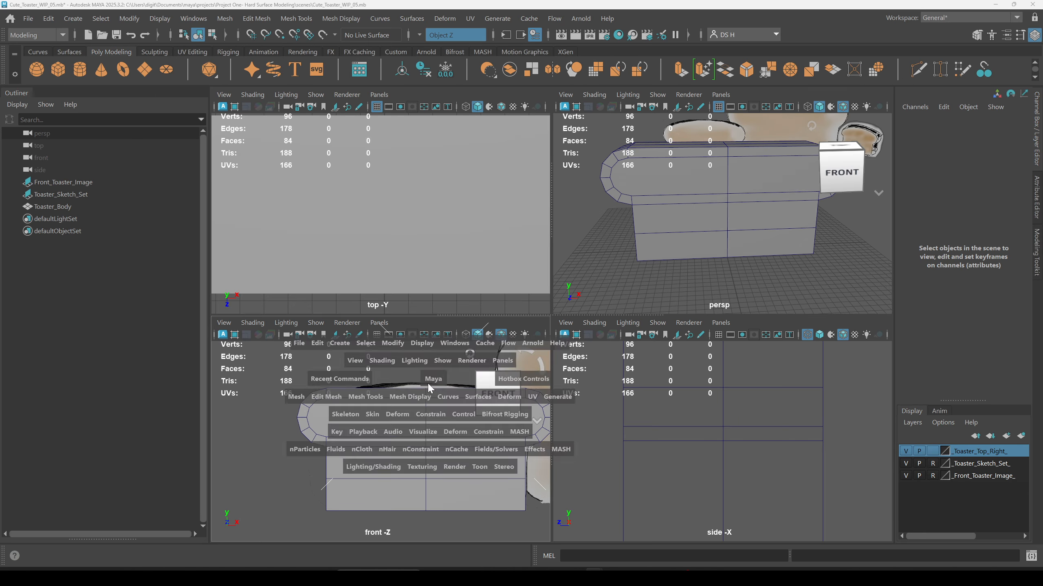
Step: Cut a new edge with Multi-Cut from the rounded top's inner corner vertex to the upper edge on the body front
{"action": "middle_click_drag", "start_coordinate": [471, 212], "coordinate": [570, 240], "text": "alt"}
{"action": "scroll", "coordinate": [534, 246], "scroll_direction": "up", "scroll_amount": 3}
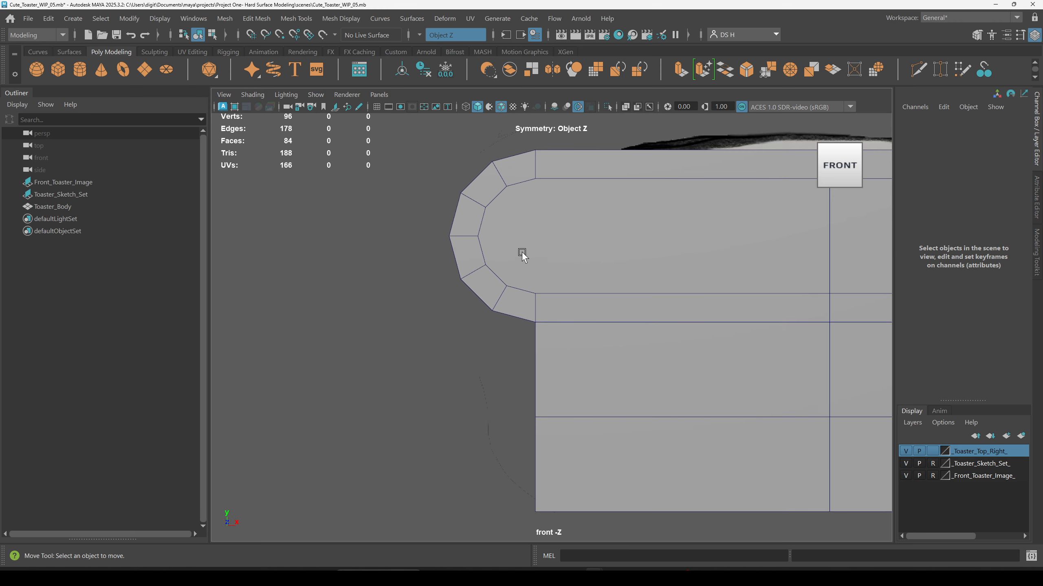
{"action": "left_click", "coordinate": [533, 202]}
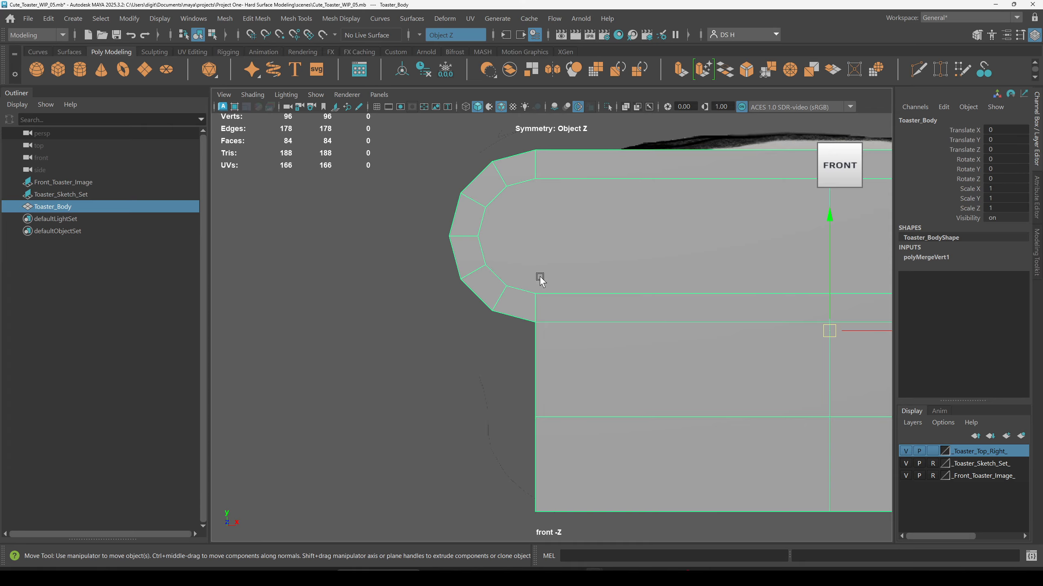
{"action": "scroll", "coordinate": [639, 223], "scroll_direction": "down", "scroll_amount": 3}
{"action": "middle_click_drag", "start_coordinate": [733, 246], "coordinate": [637, 254], "text": "alt"}
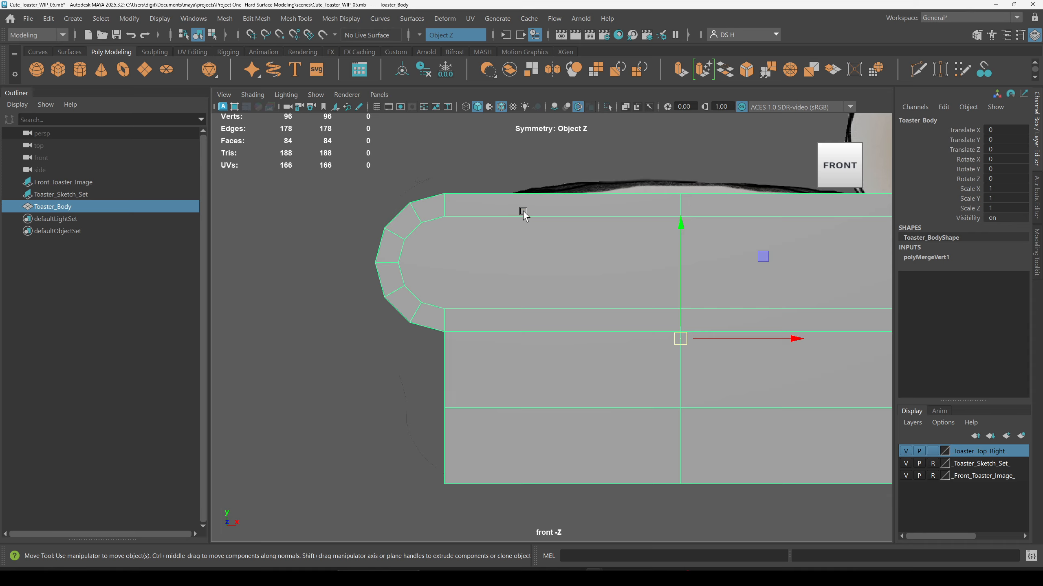
{"action": "right_click_drag", "start_coordinate": [523, 212], "coordinate": [303, 203], "text": "shift"}
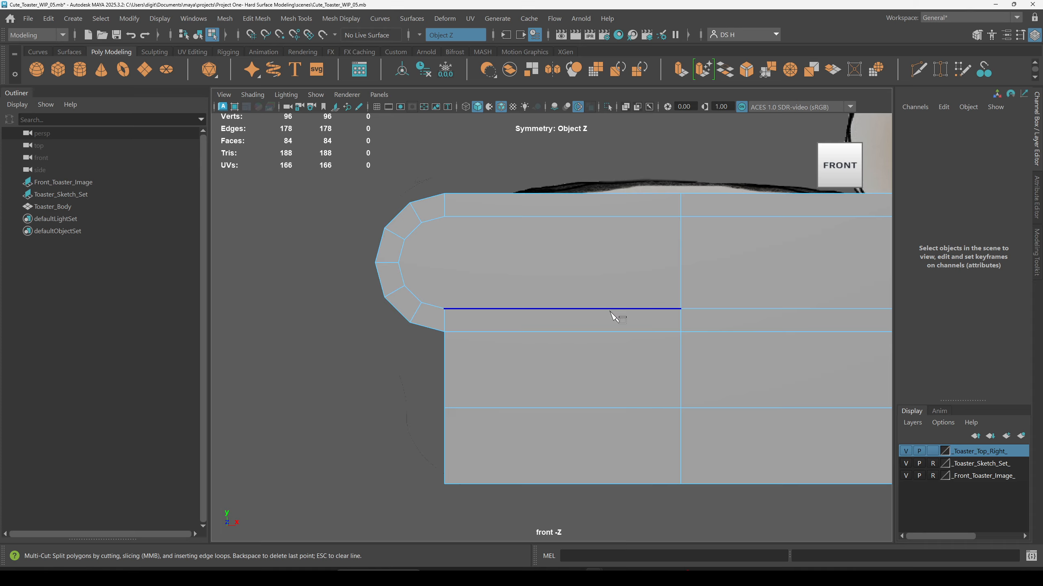
{"action": "left_click_drag", "start_coordinate": [610, 311], "coordinate": [0, 289]}
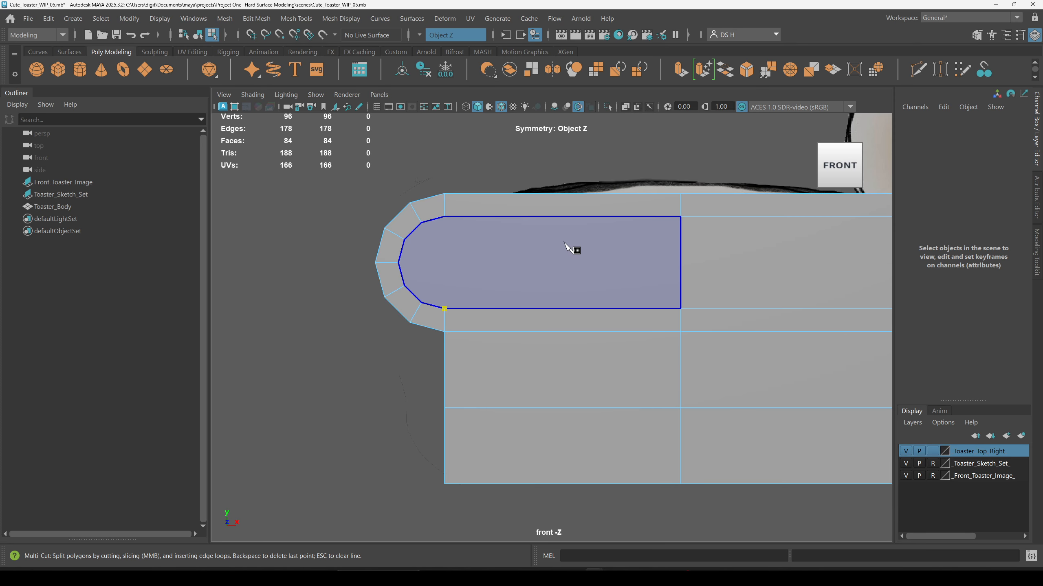
{"action": "left_click", "coordinate": [612, 218]}
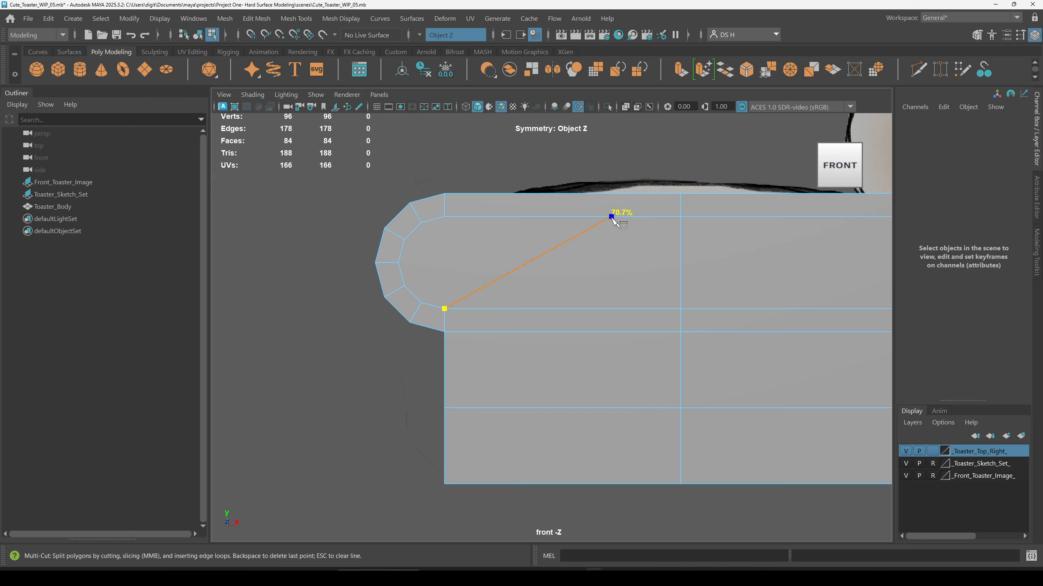
{"action": "left_click_drag", "start_coordinate": [611, 217], "coordinate": [370, 230]}
{"action": "key", "text": "w"}
Step: Examine the rounded top's corners and the body front in the front view
{"action": "middle_click_drag", "start_coordinate": [601, 267], "coordinate": [312, 270], "text": "alt"}
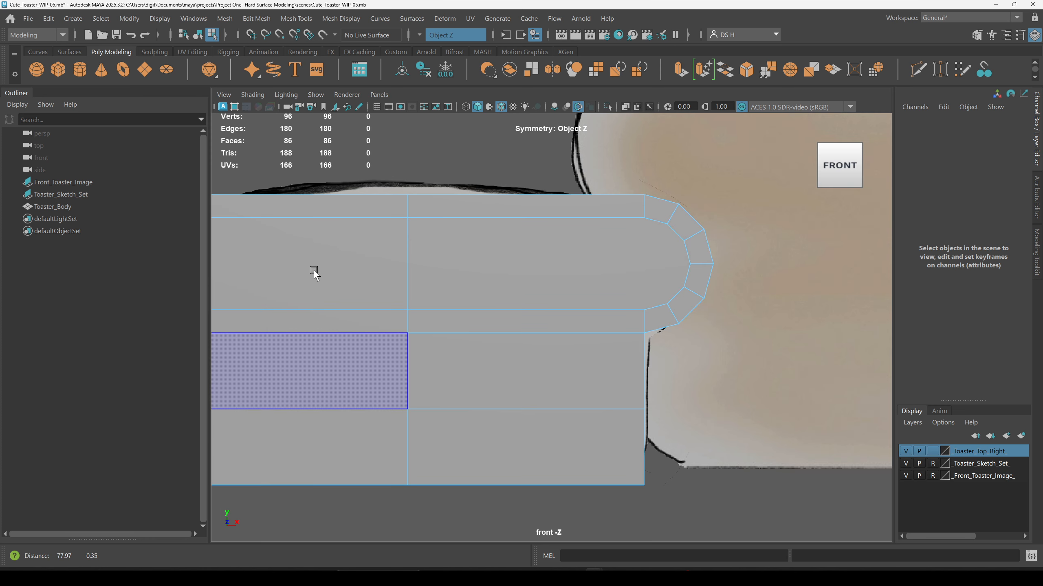
{"action": "middle_click_drag", "start_coordinate": [619, 258], "coordinate": [808, 215], "text": "alt"}
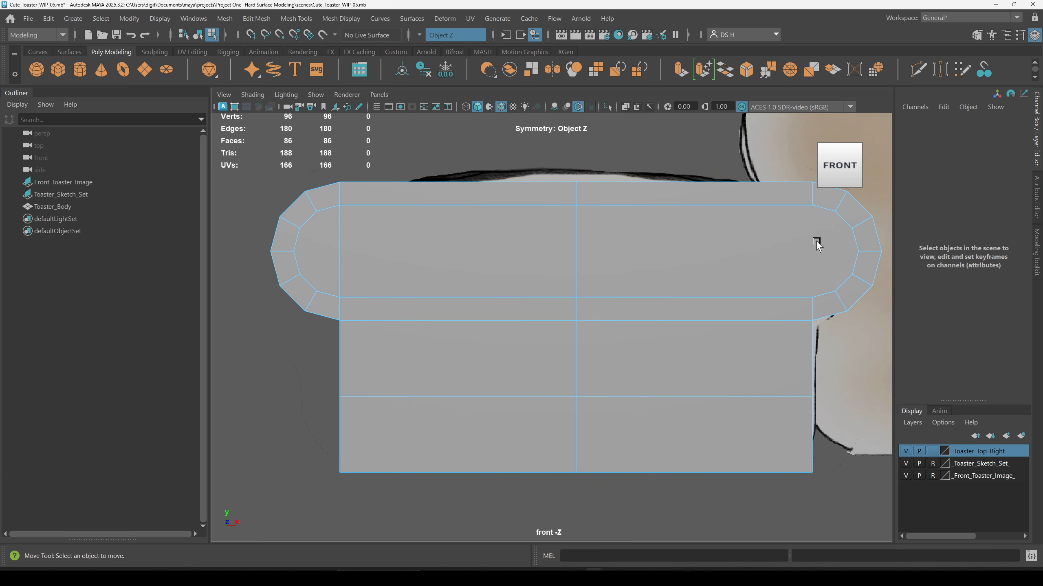
{"action": "scroll", "coordinate": [586, 258], "scroll_direction": "up", "scroll_amount": 3}
{"action": "left_click", "coordinate": [575, 226]}
{"action": "right_click", "coordinate": [574, 224], "text": "shift"}
{"action": "scroll", "coordinate": [474, 256], "scroll_direction": "down", "scroll_amount": 2}
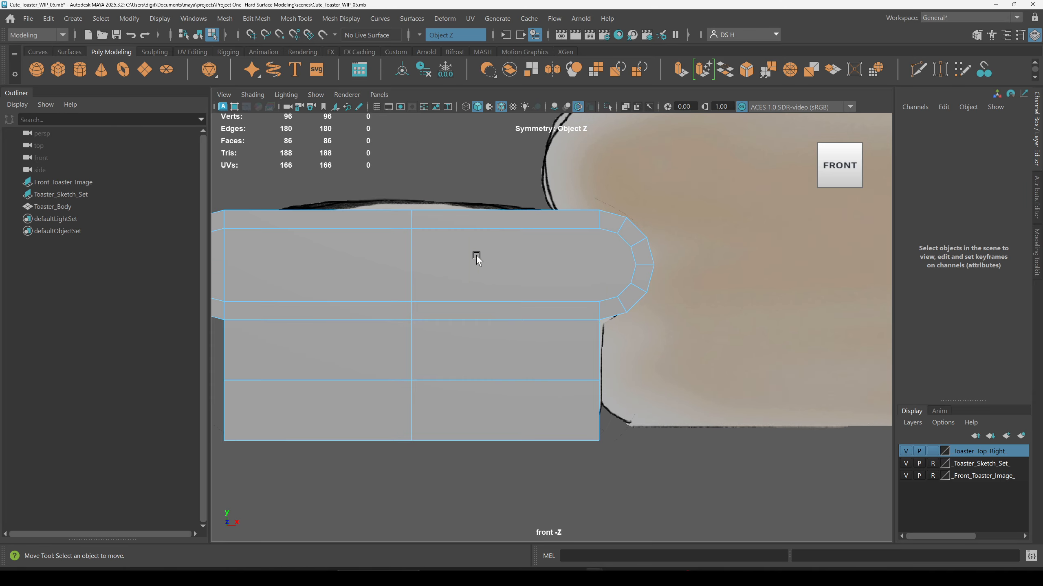
{"action": "middle_click_drag", "start_coordinate": [527, 284], "coordinate": [543, 261], "text": "alt"}
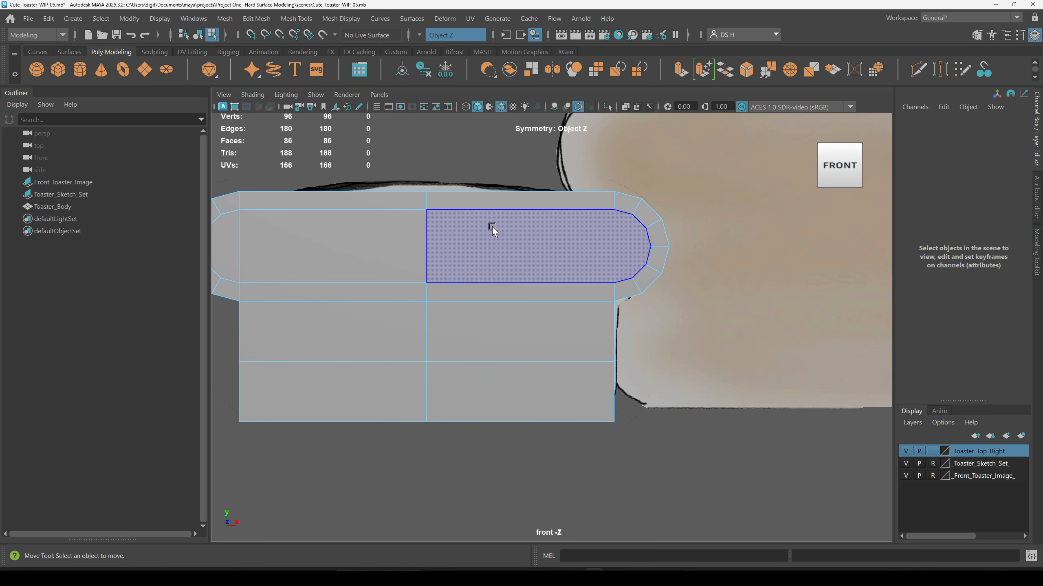
{"action": "right_click", "coordinate": [506, 244], "text": "shift"}
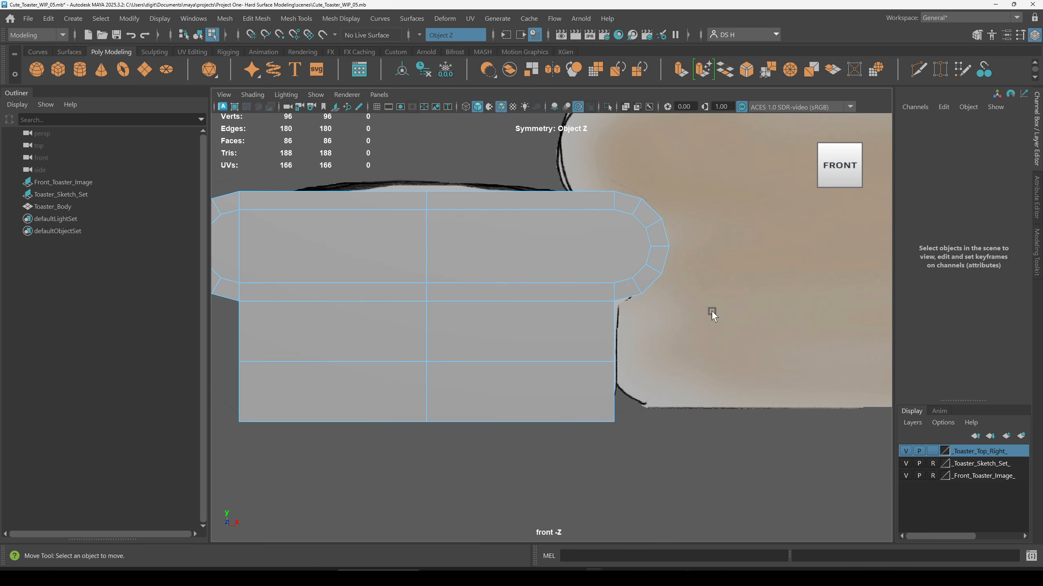
{"action": "middle_click_drag", "start_coordinate": [711, 311], "coordinate": [519, 374], "text": "alt"}
{"action": "middle_click_drag", "start_coordinate": [555, 241], "coordinate": [867, 370], "text": "alt"}
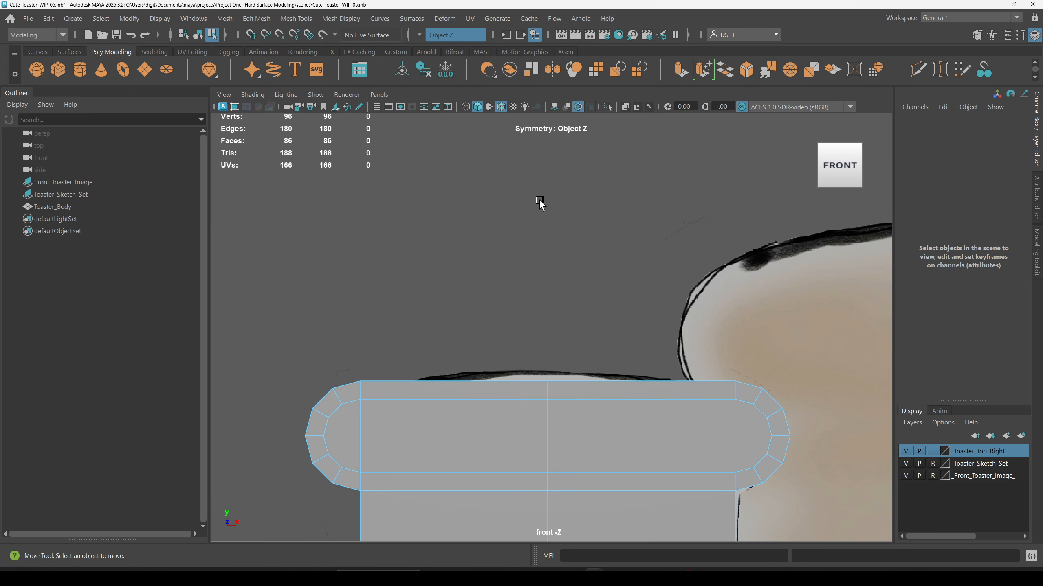
{"action": "right_click", "coordinate": [559, 192], "text": "shift"}
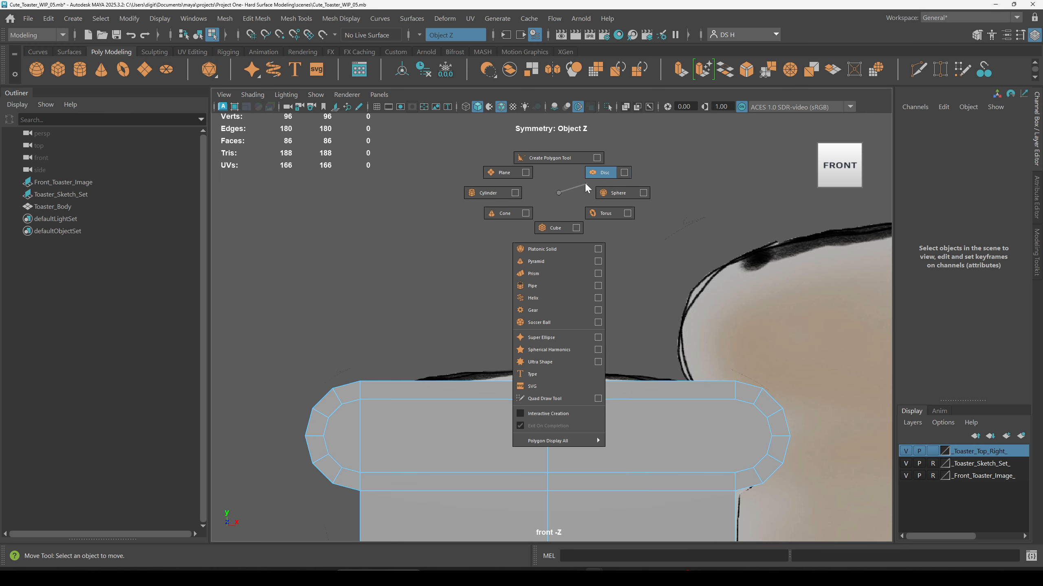
{"action": "right_click_drag", "start_coordinate": [585, 184], "coordinate": [563, 189], "text": "shift"}
{"action": "scroll", "coordinate": [623, 419], "scroll_direction": "down", "scroll_amount": 1}
{"action": "middle_click_drag", "start_coordinate": [623, 418], "coordinate": [598, 230], "text": "alt"}
Step: Select faces on the top and body front to inspect their layout
{"action": "right_click", "coordinate": [587, 236], "text": "shift"}
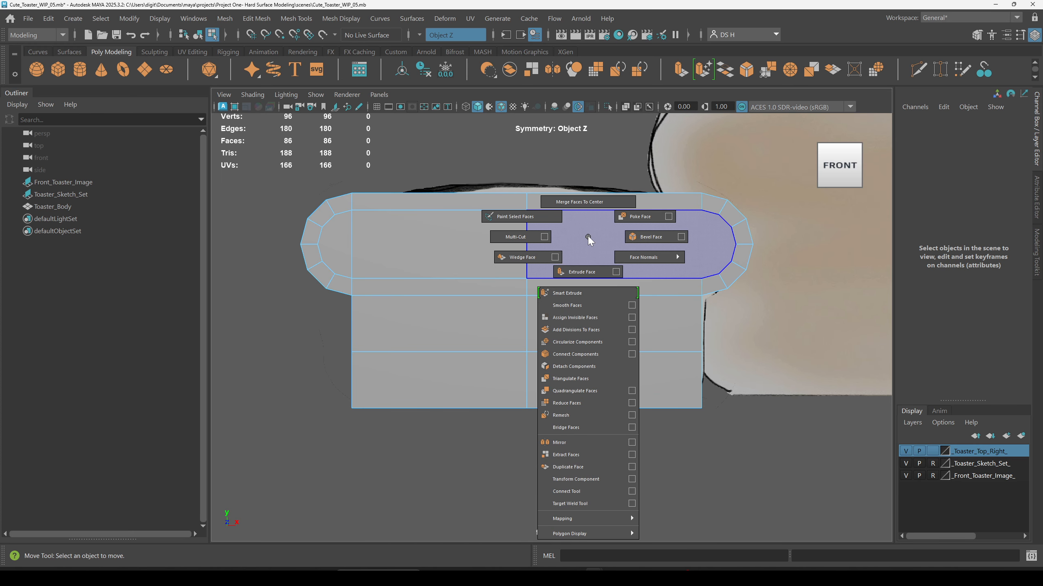
{"action": "left_click", "coordinate": [450, 292]}
{"action": "left_click", "coordinate": [439, 245]}
{"action": "right_click_drag", "start_coordinate": [439, 244], "coordinate": [759, 307], "text": "alt"}
{"action": "middle_click_drag", "start_coordinate": [697, 265], "coordinate": [421, 417], "text": "alt"}
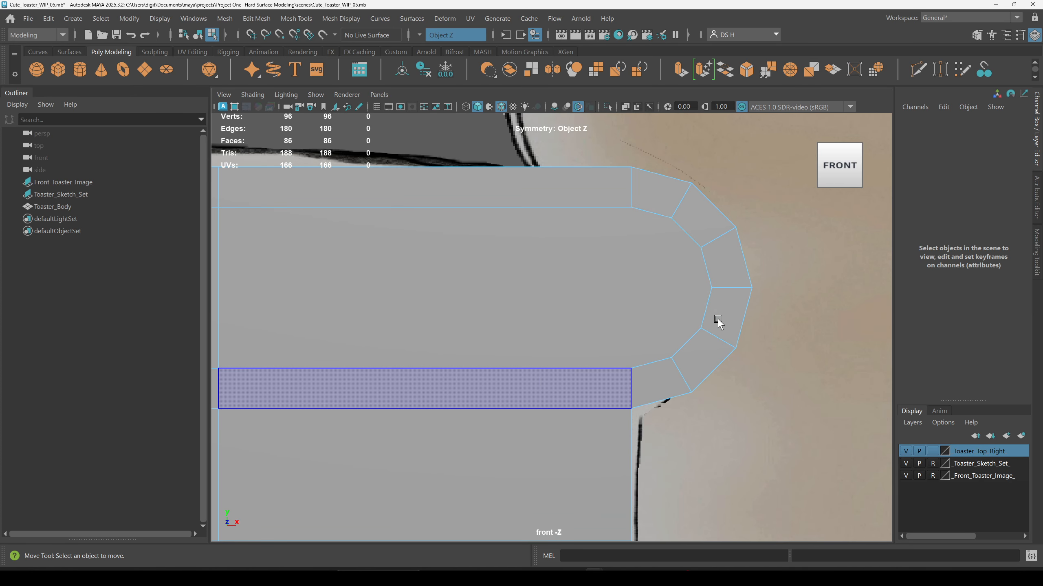
{"action": "right_click_drag", "start_coordinate": [707, 320], "coordinate": [505, 313], "text": "alt"}
{"action": "middle_click_drag", "start_coordinate": [422, 311], "coordinate": [601, 300], "text": "alt"}
{"action": "right_click_drag", "start_coordinate": [630, 363], "coordinate": [604, 315], "text": "alt"}
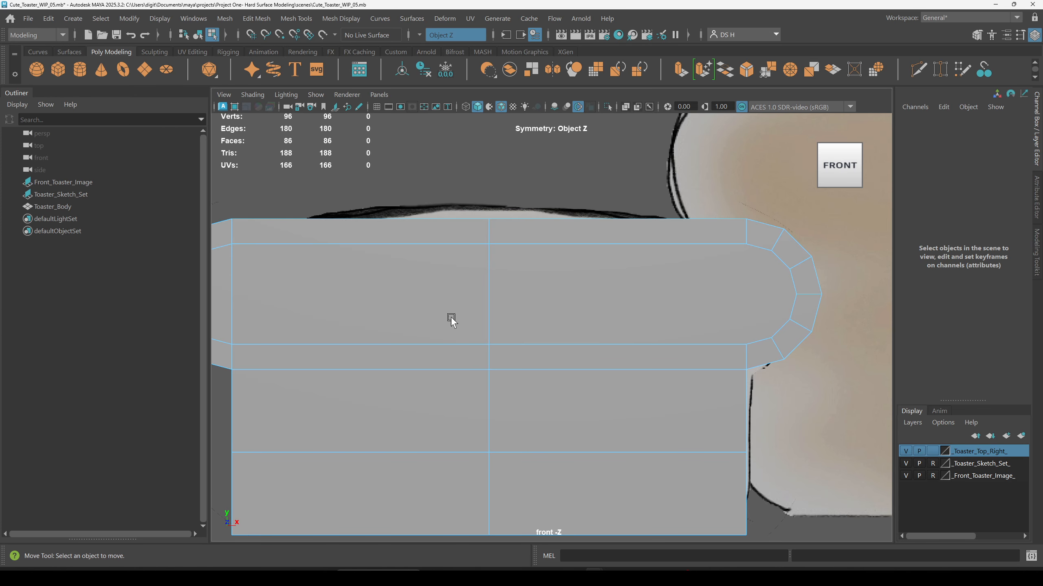
{"action": "middle_click_drag", "start_coordinate": [513, 331], "coordinate": [505, 305], "text": "alt"}
{"action": "left_click", "coordinate": [648, 274]}
{"action": "middle_click_drag", "start_coordinate": [565, 338], "coordinate": [589, 324], "text": "alt"}
Step: Cut a vertical edge with Multi-Cut through the rounded top, in line with the body's right side
{"action": "right_click", "coordinate": [609, 251], "text": "shift"}
{"action": "right_click_drag", "start_coordinate": [609, 251], "coordinate": [230, 273], "text": "shift"}
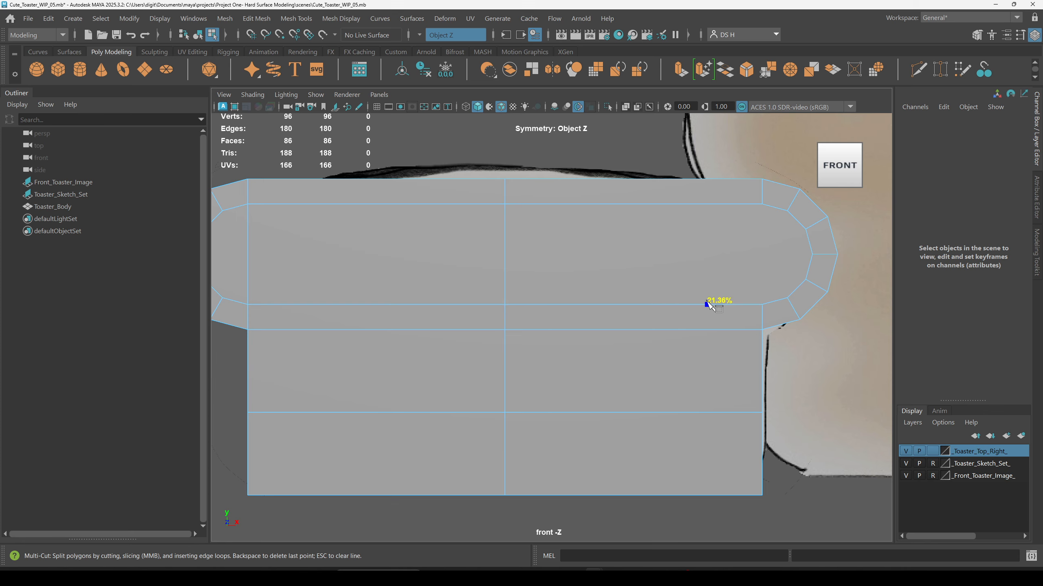
{"action": "left_click", "coordinate": [762, 203]}
{"action": "right_click_drag", "start_coordinate": [829, 263], "coordinate": [558, 258], "text": "alt"}
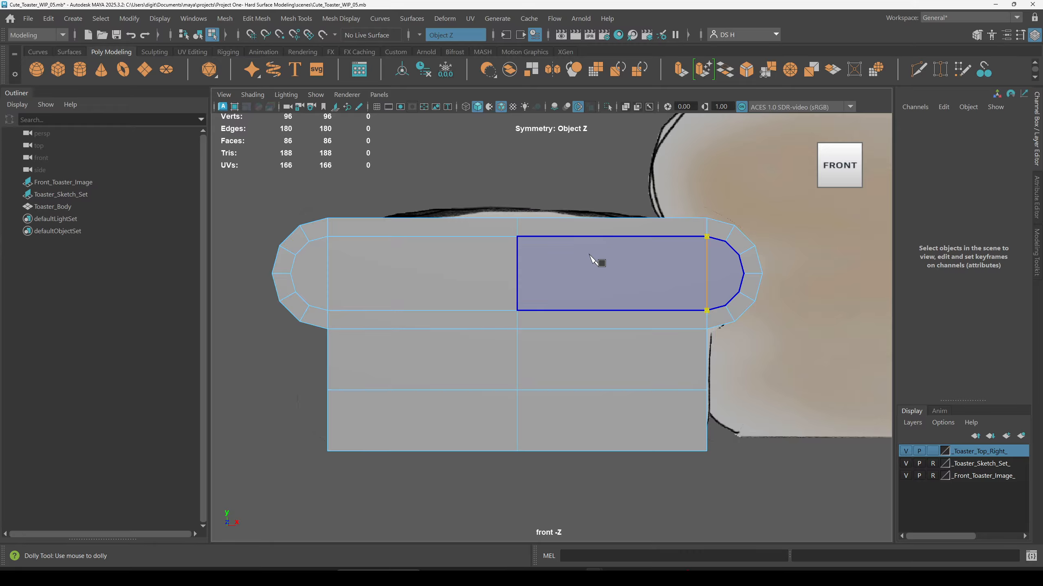
{"action": "key", "text": "w"}
Step: Preview the cut mesh smoothed in the perspective view to check the new edge
{"action": "key", "text": "space"}
{"action": "key", "text": "space"}
{"action": "left_click_drag", "start_coordinate": [802, 347], "coordinate": [523, 361], "text": "alt"}
{"action": "key", "text": "3"}
{"action": "key", "text": "1"}
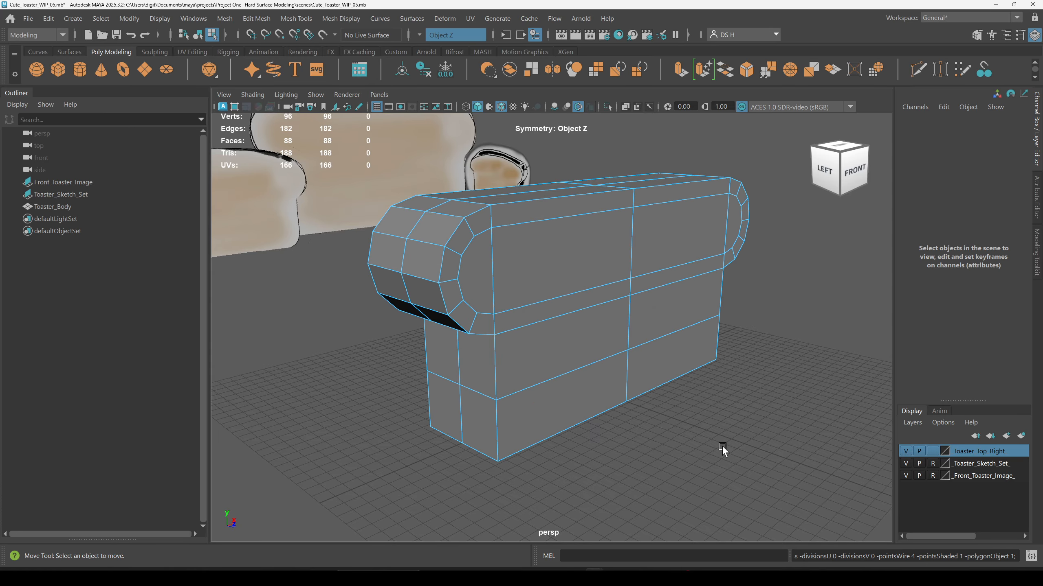
Step: Check the body against the reference sketch in wireframe and shaded display
{"action": "left_click_drag", "start_coordinate": [694, 446], "coordinate": [545, 305], "text": "alt"}
{"action": "left_click", "coordinate": [544, 305]}
{"action": "key", "text": "space"}
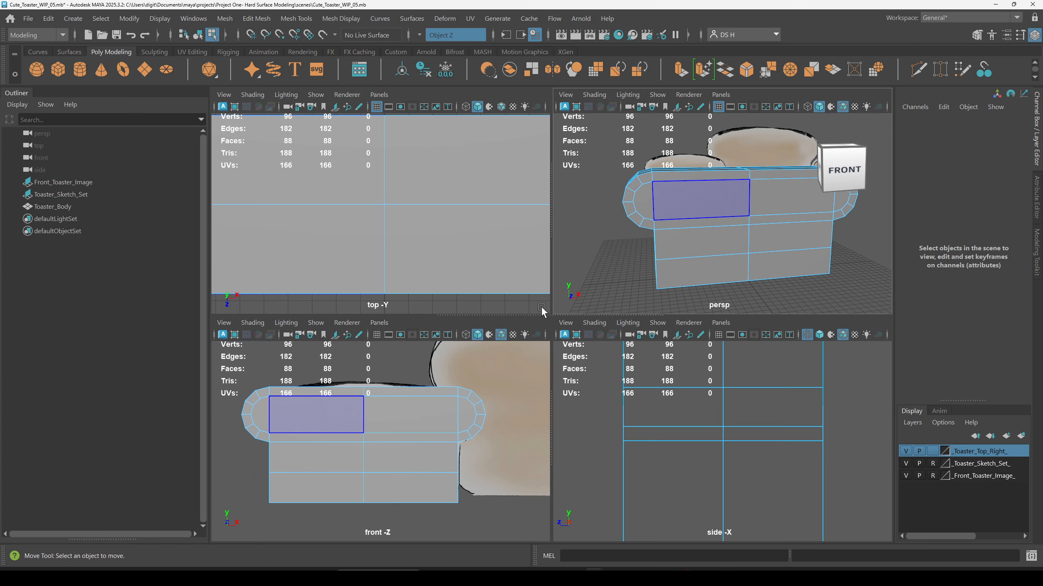
{"action": "key", "text": "space"}
{"action": "key", "text": "4"}
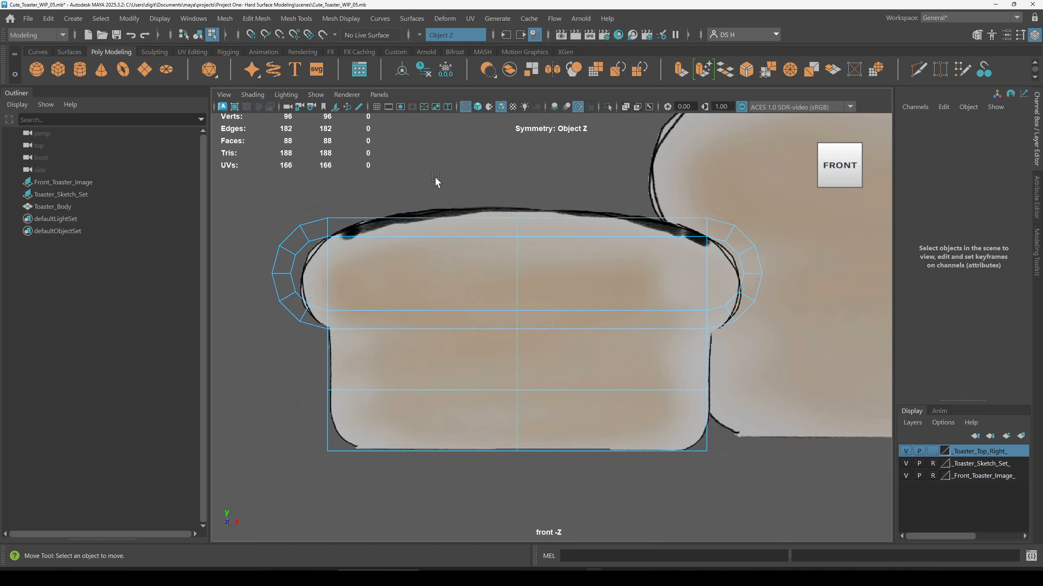
{"action": "right_click_drag", "start_coordinate": [371, 224], "coordinate": [427, 204]}
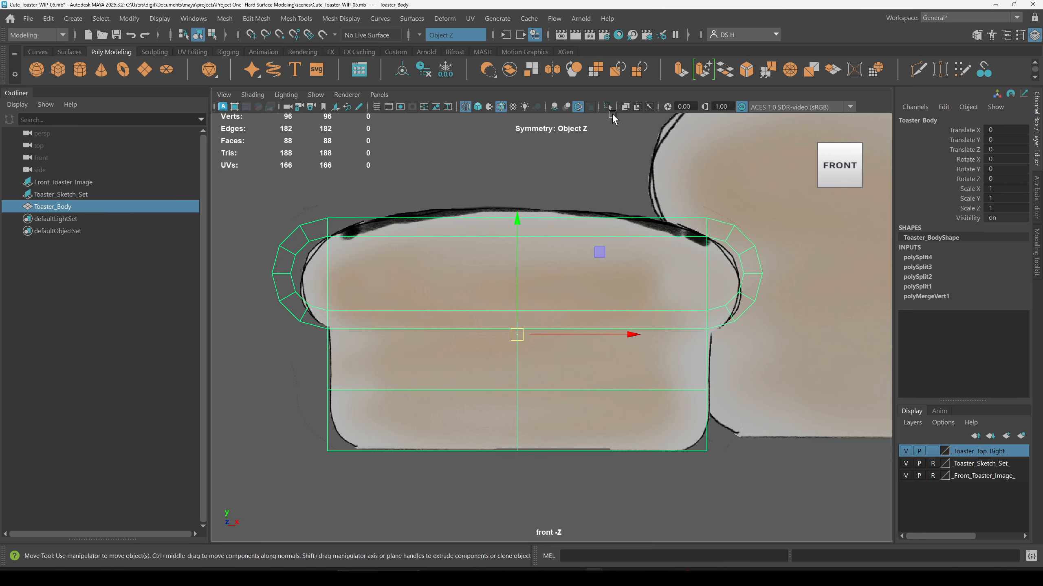
{"action": "key", "text": "5"}
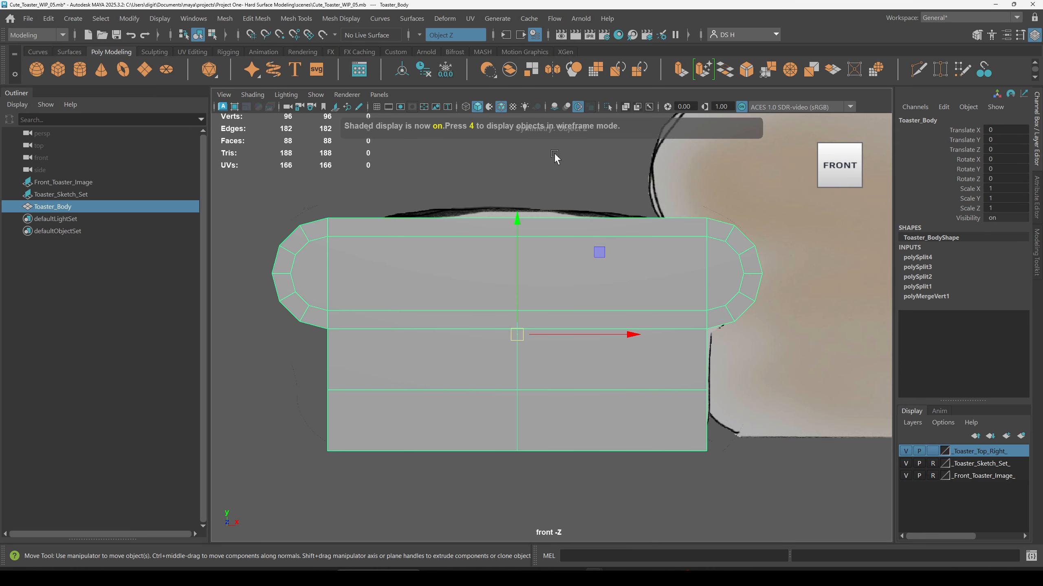
Step: Insert two evenly spaced edge loops in each vertical section of the body with Insert Edge Loop set to 2 multiple loops
{"action": "mouse_move", "coordinate": [549, 160]}
{"action": "right_mouse_down", "text": "shift"}
{"action": "mouse_move", "coordinate": [453, 182]}
{"action": "mouse_move", "coordinate": [518, 182]}
{"action": "right_mouse_up", "text": "shift"}
{"action": "left_click", "coordinate": [244, 248]}
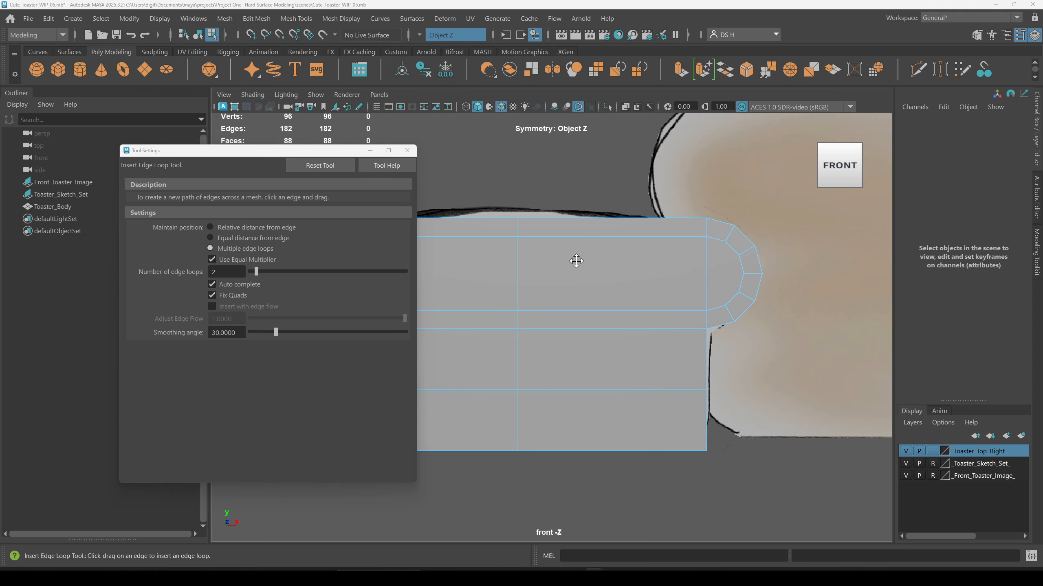
{"action": "middle_click_drag", "start_coordinate": [569, 268], "coordinate": [708, 259], "text": "alt"}
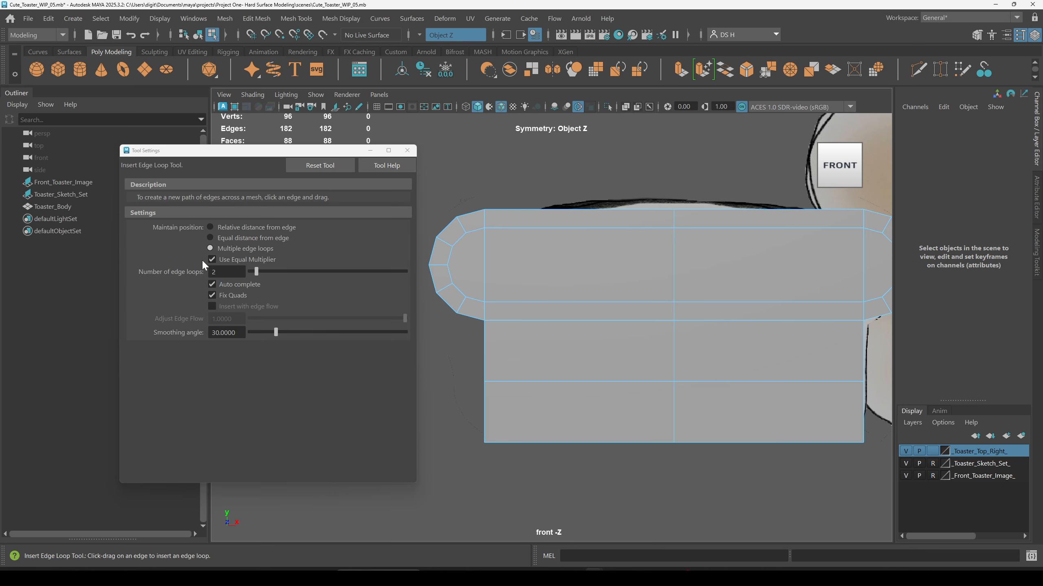
{"action": "left_click", "coordinate": [557, 210]}
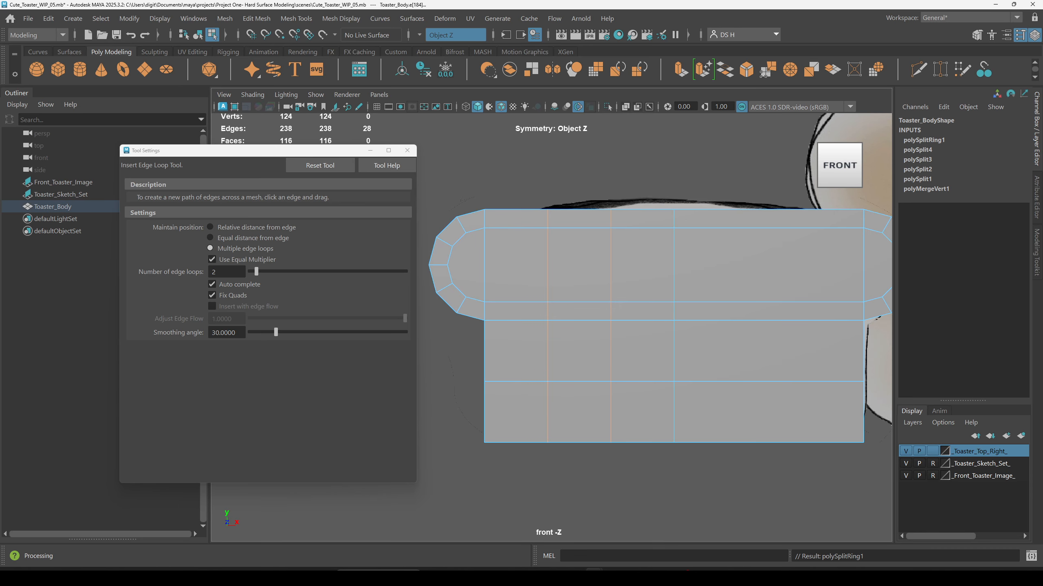
{"action": "mouse_move", "coordinate": [715, 347]}
{"action": "middle_mouse_down", "text": "alt"}
{"action": "mouse_move", "coordinate": [668, 347]}
{"action": "mouse_move", "coordinate": [670, 337]}
{"action": "middle_mouse_up", "text": "alt"}
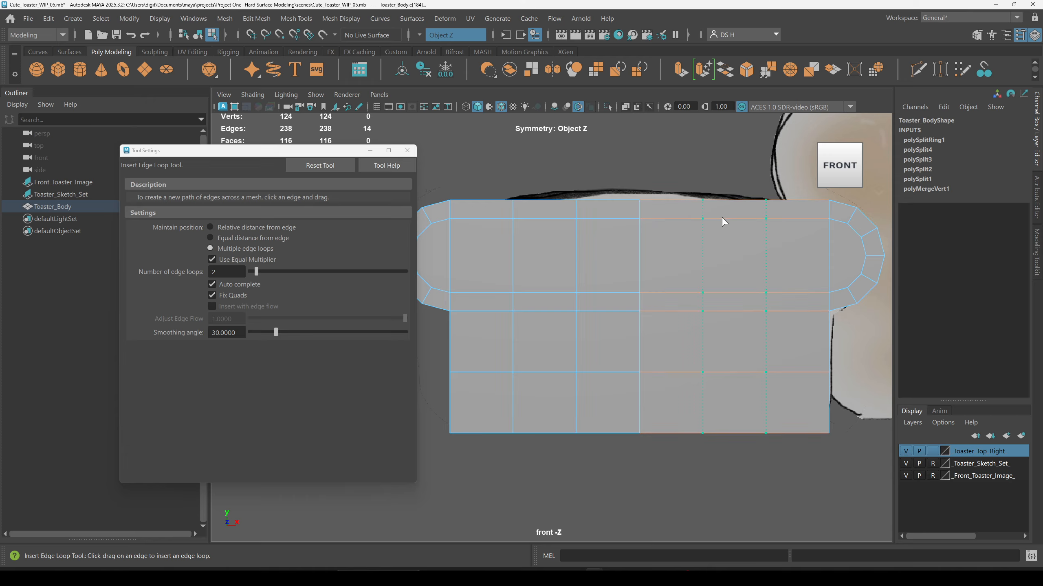
{"action": "left_click", "coordinate": [724, 222]}
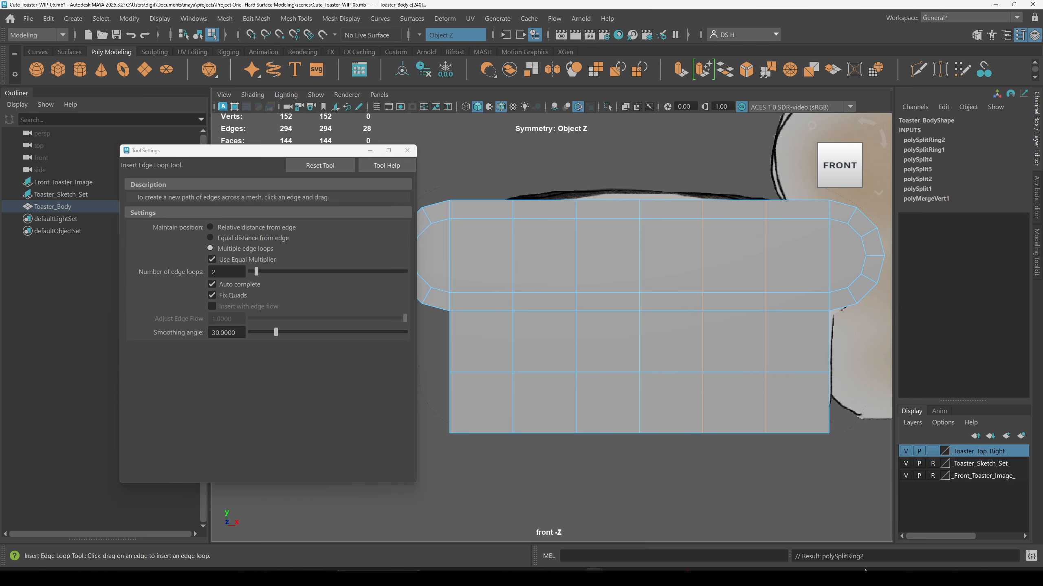
{"action": "left_click", "coordinate": [407, 150]}
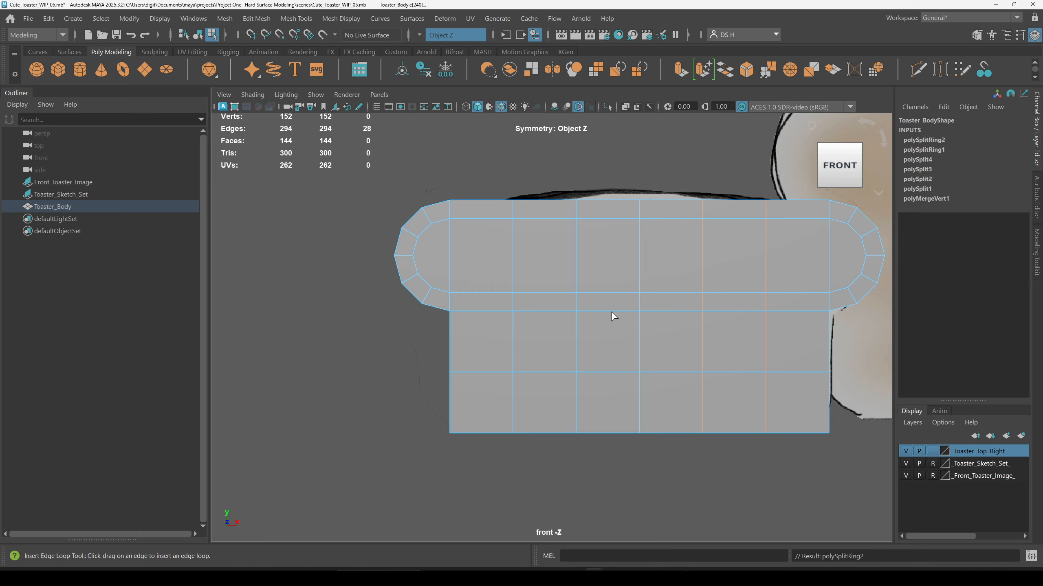
Step: Orbit around the body inspecting the new edge loops and face layout from all sides
{"action": "key", "text": "w"}
{"action": "right_click_drag", "start_coordinate": [703, 228], "coordinate": [640, 227]}
{"action": "key", "text": "space"}
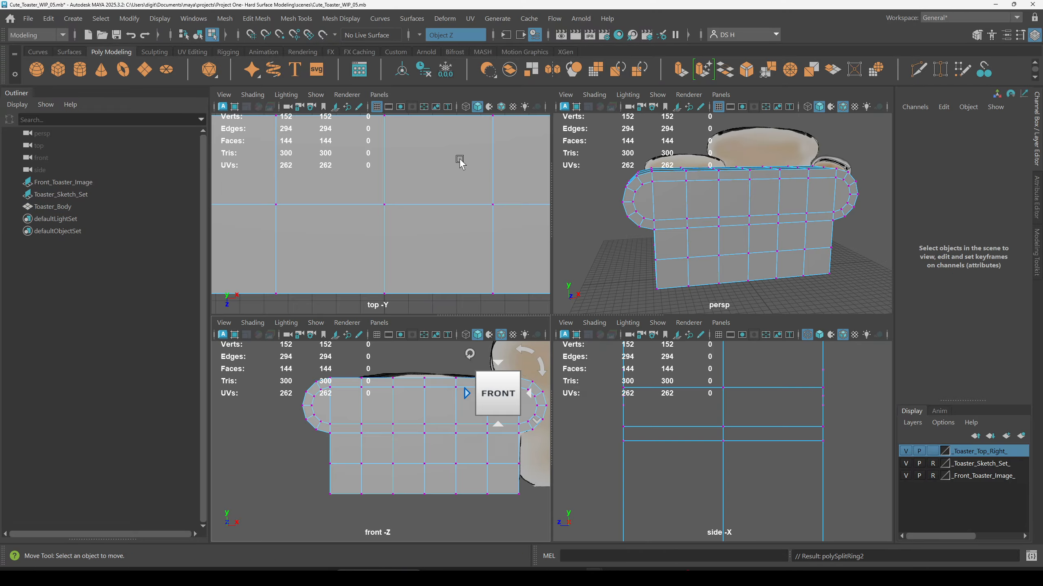
{"action": "key", "text": "space"}
{"action": "left_click_drag", "start_coordinate": [522, 290], "coordinate": [565, 224], "text": "alt"}
{"action": "right_click_drag", "start_coordinate": [566, 224], "coordinate": [565, 285]}
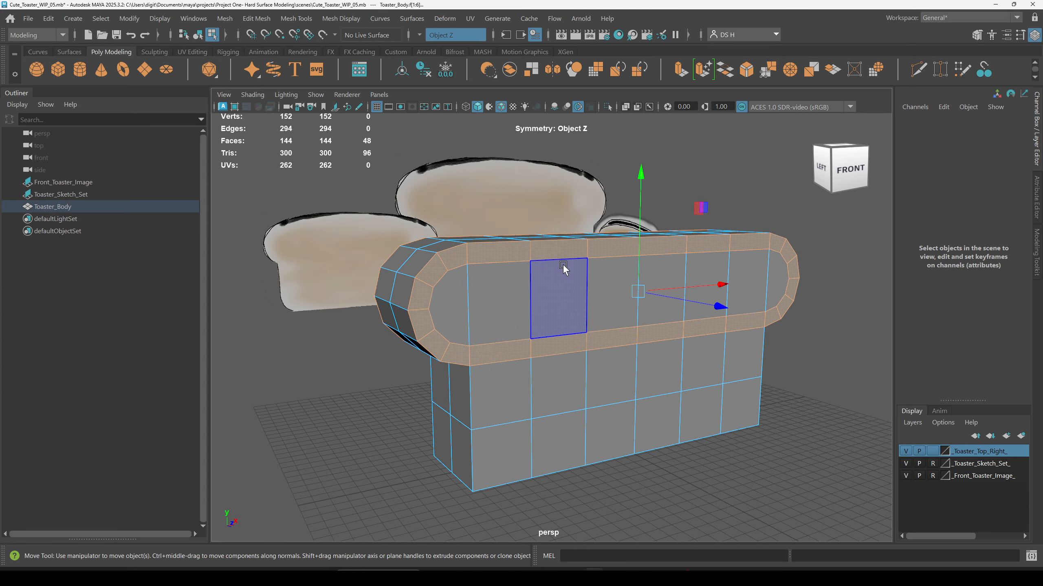
{"action": "left_click_drag", "start_coordinate": [589, 335], "coordinate": [632, 359], "text": "alt"}
{"action": "left_click", "coordinate": [552, 319], "text": "shift"}
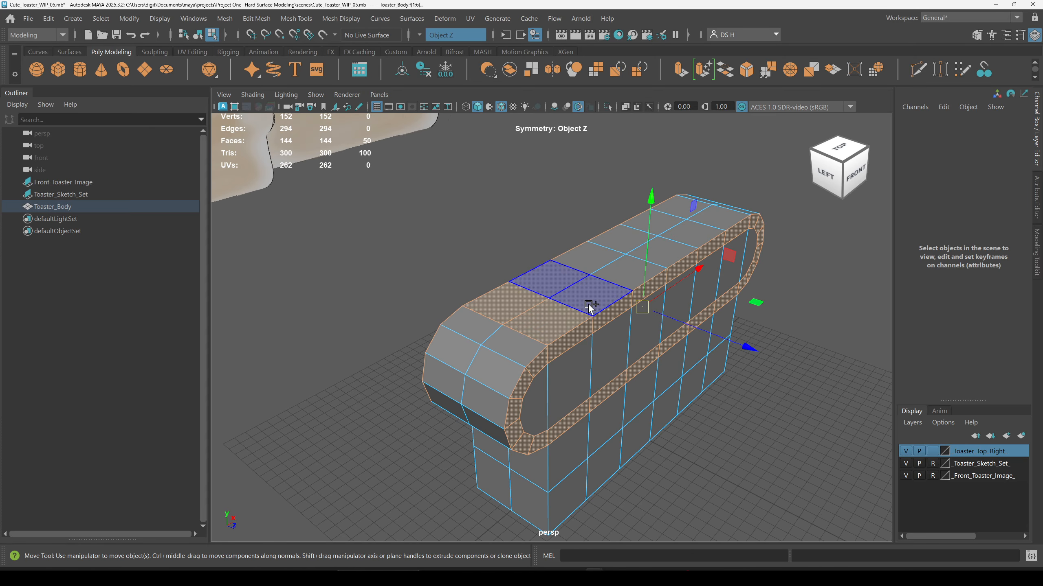
{"action": "double_click", "coordinate": [593, 297], "text": "shift"}
{"action": "left_click_drag", "start_coordinate": [681, 316], "coordinate": [757, 426], "text": "alt"}
{"action": "left_click", "coordinate": [758, 425]}
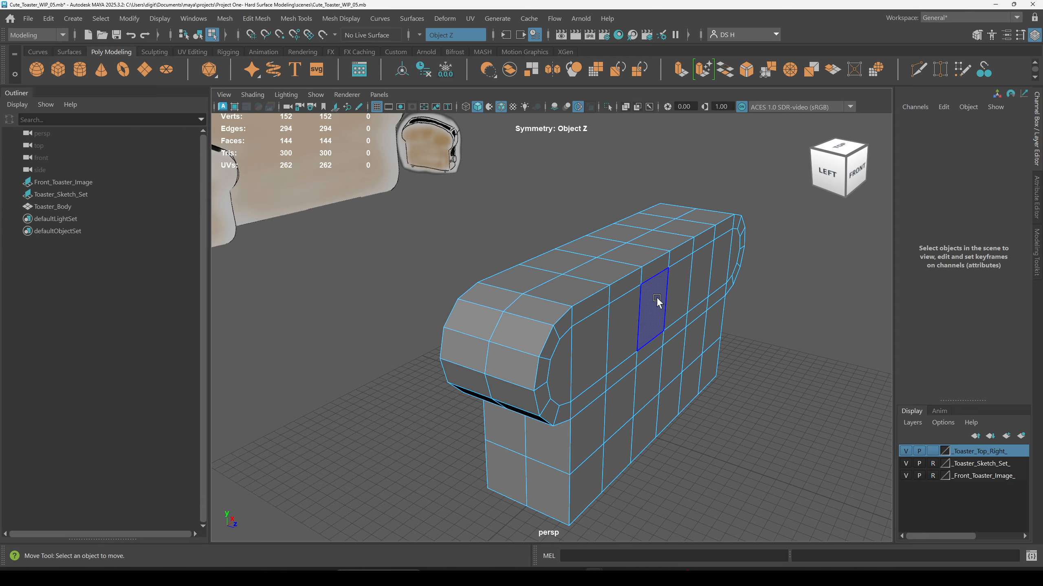
{"action": "left_click_drag", "start_coordinate": [773, 451], "coordinate": [823, 304], "text": "alt"}
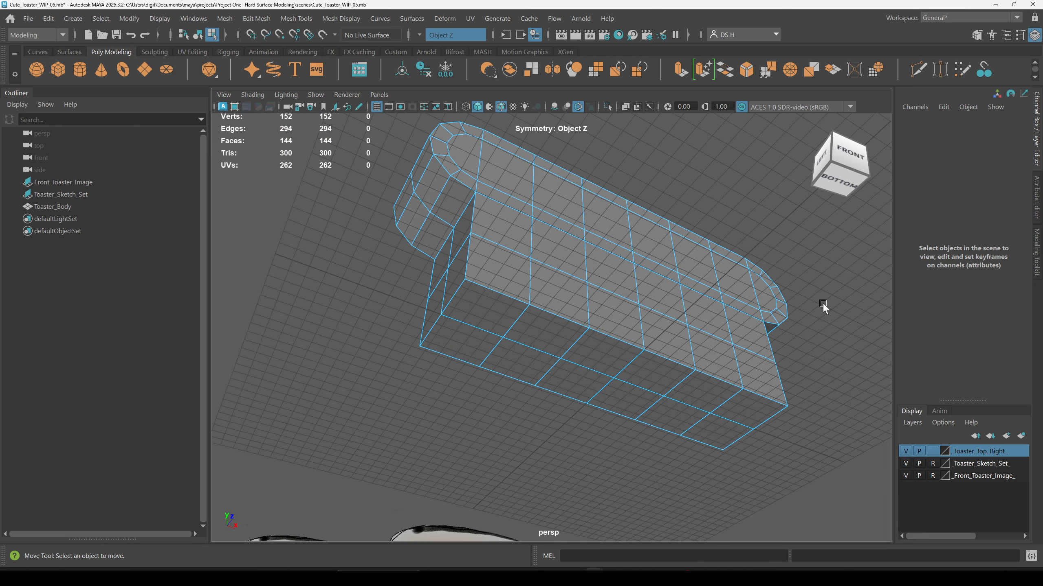
{"action": "left_click_drag", "start_coordinate": [703, 389], "coordinate": [612, 486], "text": "alt"}
{"action": "left_click_drag", "start_coordinate": [319, 204], "coordinate": [729, 261], "text": "alt"}
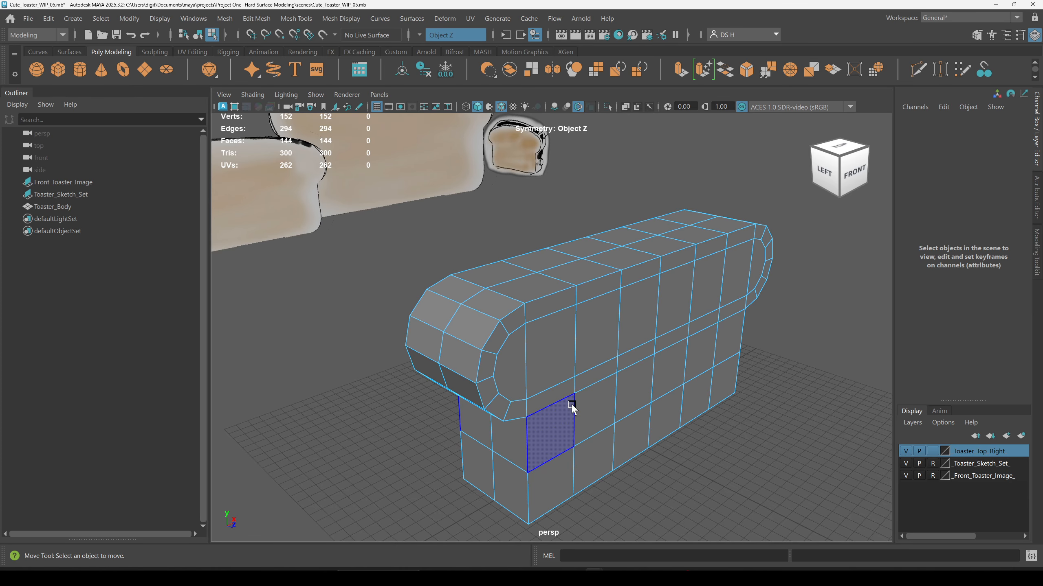
{"action": "mouse_move", "coordinate": [714, 386]}
{"action": "left_mouse_down", "text": "alt"}
{"action": "mouse_move", "coordinate": [669, 434]}
{"action": "mouse_move", "coordinate": [665, 329]}
{"action": "mouse_move", "coordinate": [710, 404]}
{"action": "mouse_move", "coordinate": [785, 387]}
{"action": "mouse_move", "coordinate": [665, 407]}
{"action": "mouse_move", "coordinate": [672, 384]}
{"action": "mouse_move", "coordinate": [567, 426]}
{"action": "left_mouse_up", "text": "alt"}
{"action": "left_click_drag", "start_coordinate": [588, 391], "coordinate": [598, 346], "text": "alt"}
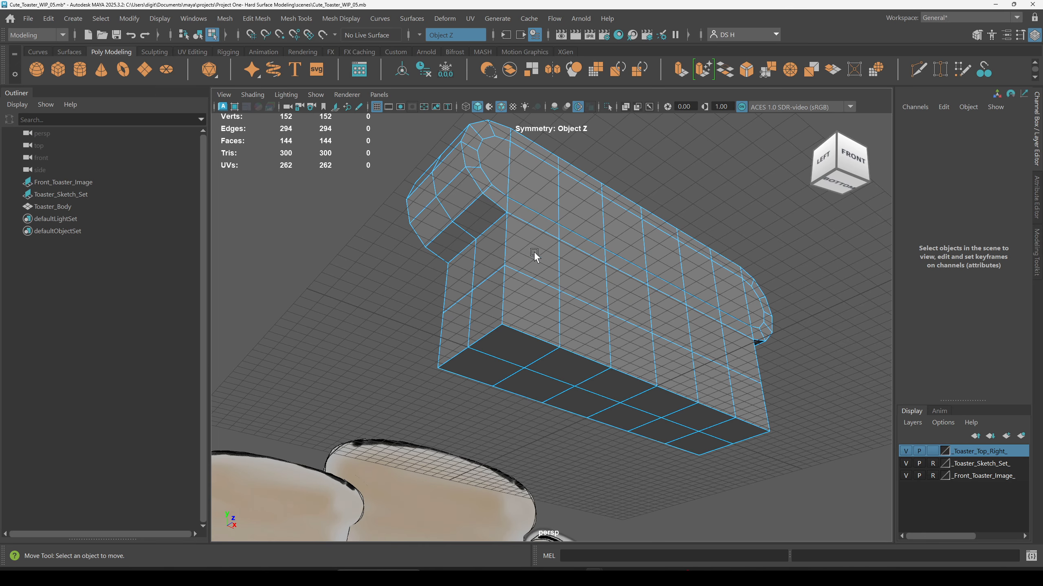
Step: Preview the body smoothed to check how the new loops hold its shape
{"action": "left_click_drag", "start_coordinate": [554, 228], "coordinate": [539, 273], "text": "alt"}
{"action": "key", "text": "3"}
{"action": "left_click_drag", "start_coordinate": [683, 256], "coordinate": [738, 328], "text": "alt"}
{"action": "key", "text": "1"}
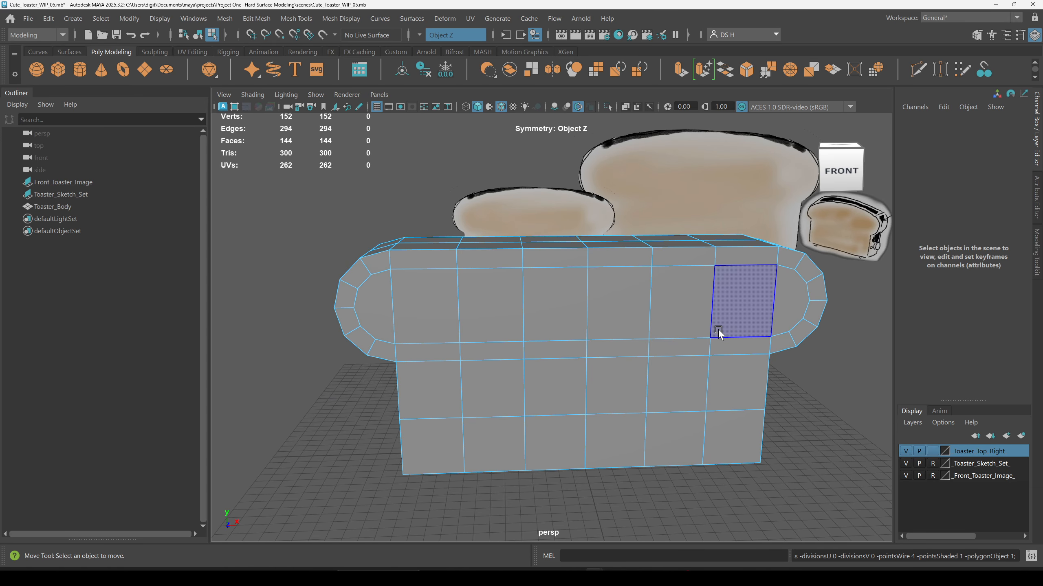
Step: Switch to vertex mode and change the symmetry setting to Object X
{"action": "key", "text": "space"}
{"action": "key", "text": "space"}
{"action": "middle_click_drag", "start_coordinate": [557, 284], "coordinate": [529, 325], "text": "alt"}
{"action": "right_click", "coordinate": [611, 275]}
{"action": "left_click", "coordinate": [550, 224]}
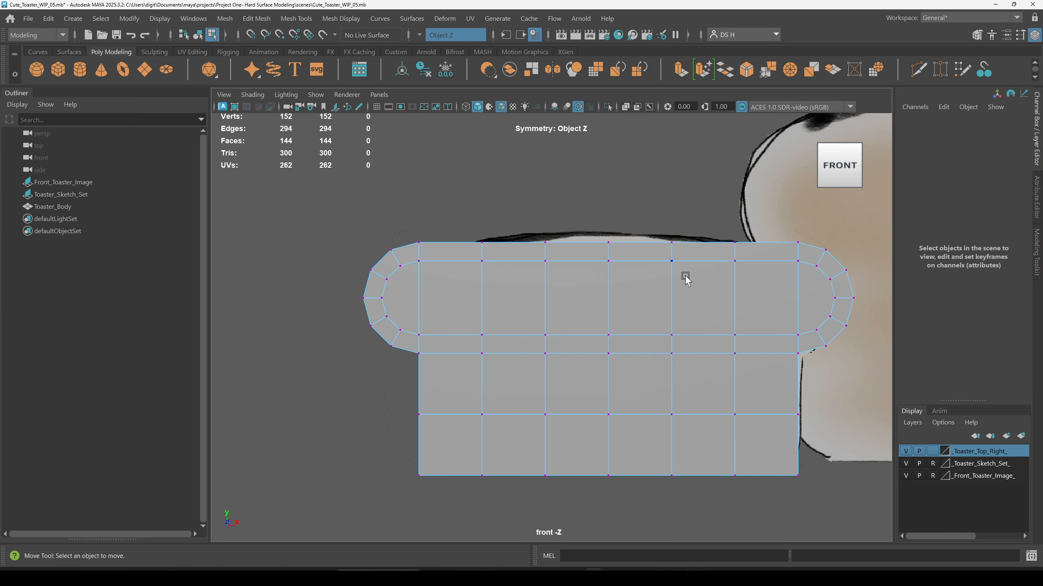
{"action": "left_click", "coordinate": [420, 33]}
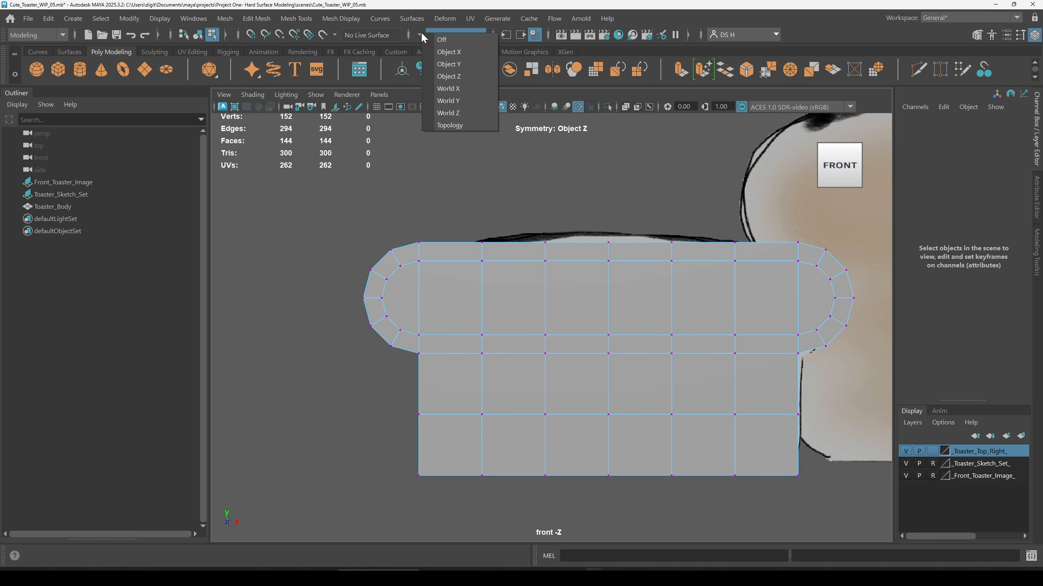
{"action": "left_click", "coordinate": [444, 53]}
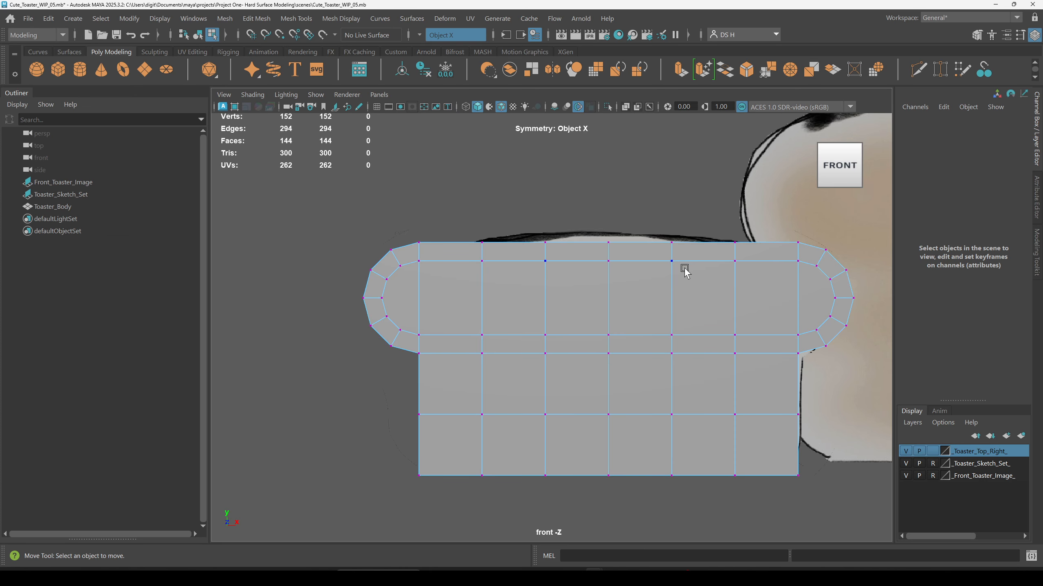
{"action": "scroll", "coordinate": [647, 262], "scroll_direction": "down", "scroll_amount": 1}
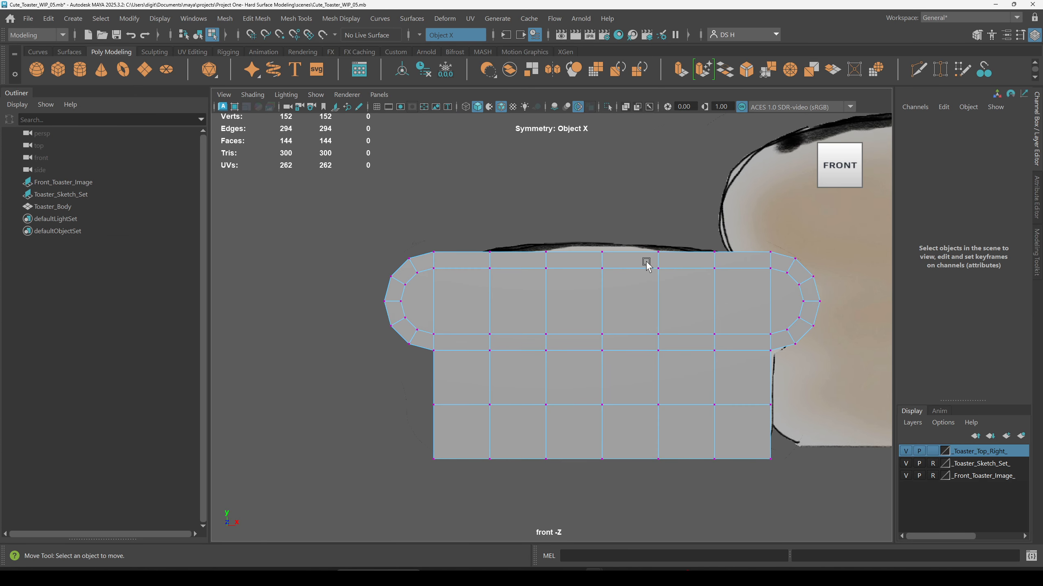
Step: Select the top-centre vertex of the body and raise it to begin arching the top edge
{"action": "middle_click_drag", "start_coordinate": [601, 263], "coordinate": [526, 266], "text": "alt"}
{"action": "left_click_drag", "start_coordinate": [436, 212], "coordinate": [494, 319]}
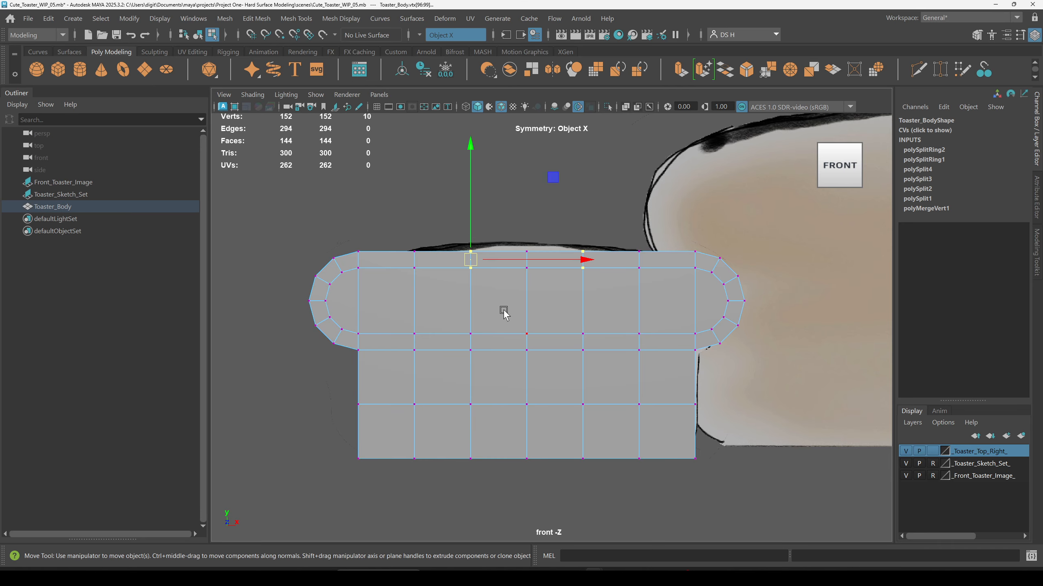
{"action": "key", "text": "q"}
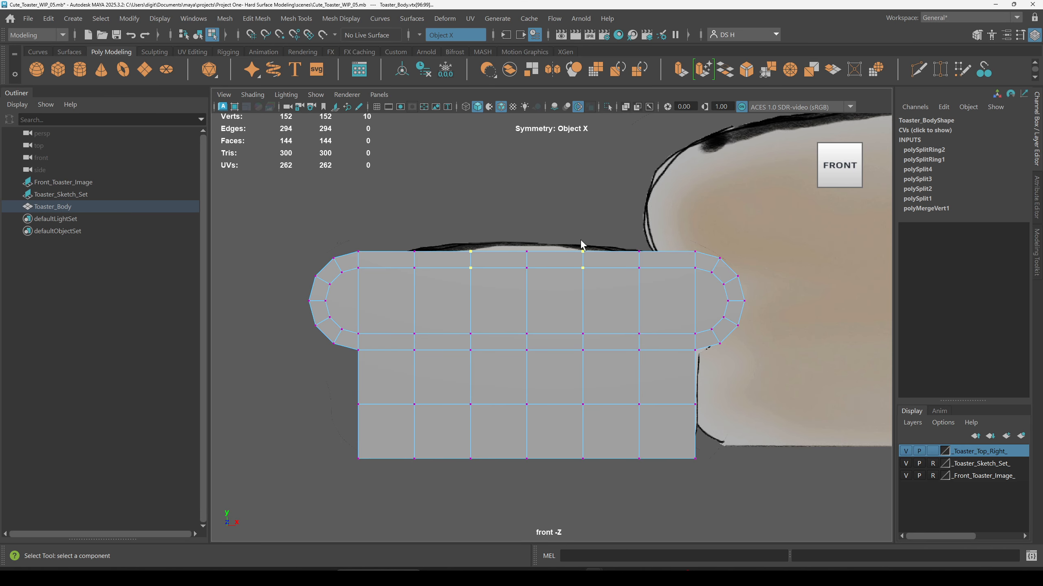
{"action": "scroll", "coordinate": [591, 263], "scroll_direction": "up", "scroll_amount": 3}
{"action": "key", "text": "w"}
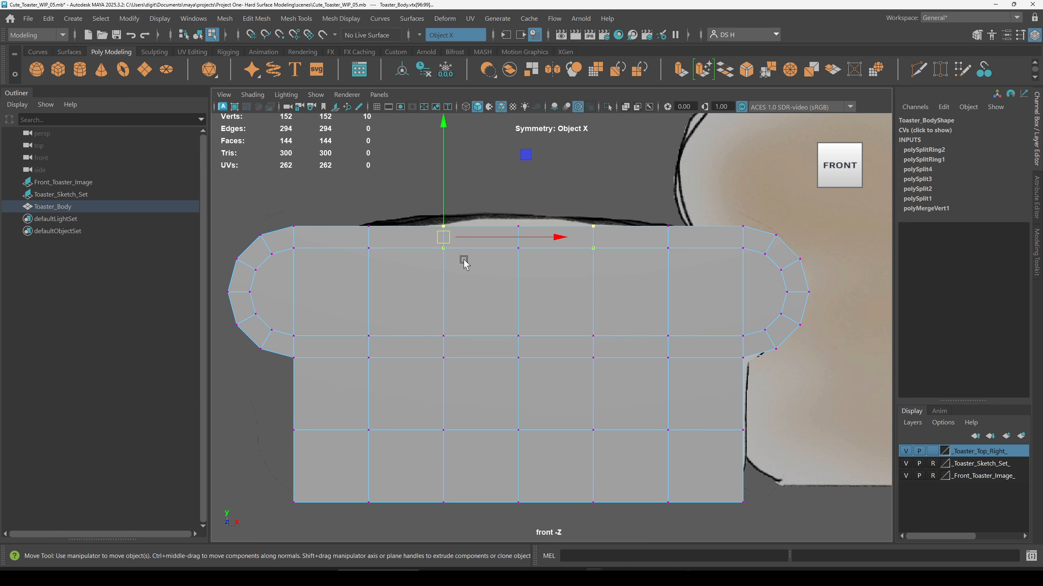
{"action": "left_click_drag", "start_coordinate": [508, 194], "coordinate": [542, 283]}
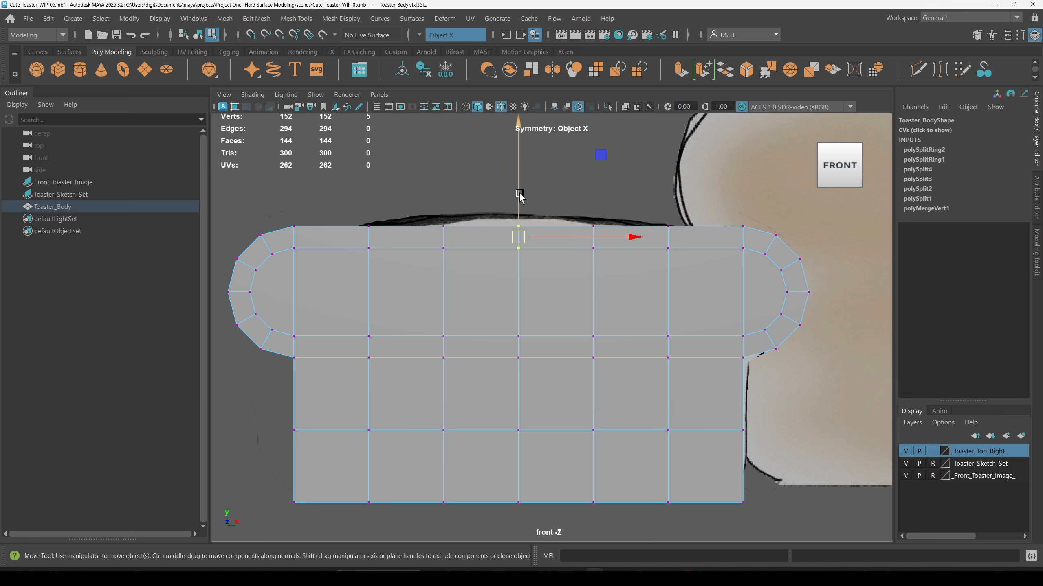
{"action": "left_click_drag", "start_coordinate": [508, 194], "coordinate": [536, 292]}
{"action": "middle_click_drag", "start_coordinate": [512, 205], "coordinate": [463, 224], "text": "alt"}
{"action": "left_click_drag", "start_coordinate": [499, 207], "coordinate": [507, 194]}
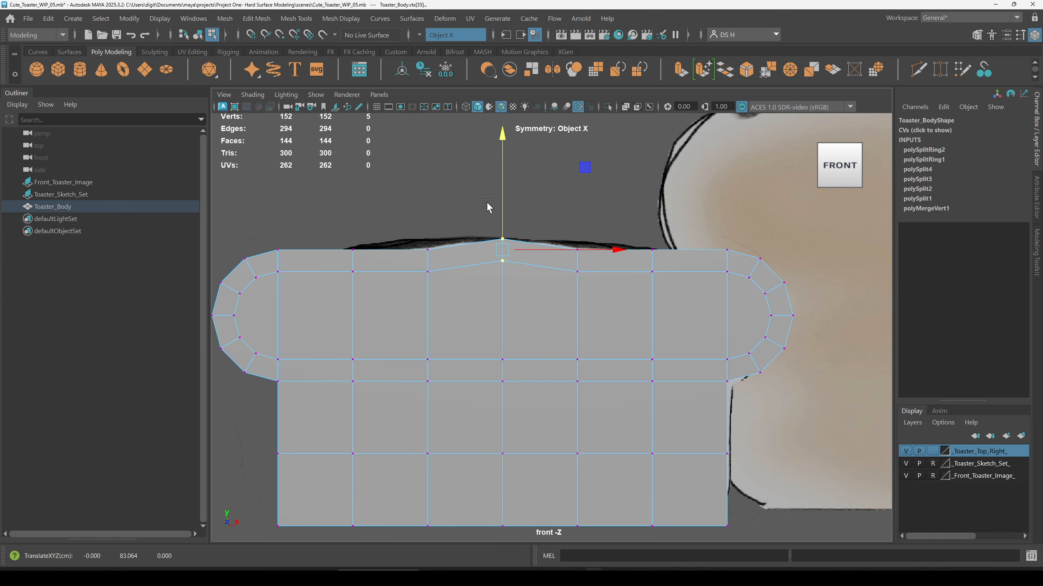
Step: Raise the pair of top vertices beside the centre to continue the arch and preview the body smoothed
{"action": "left_click_drag", "start_coordinate": [404, 208], "coordinate": [449, 304]}
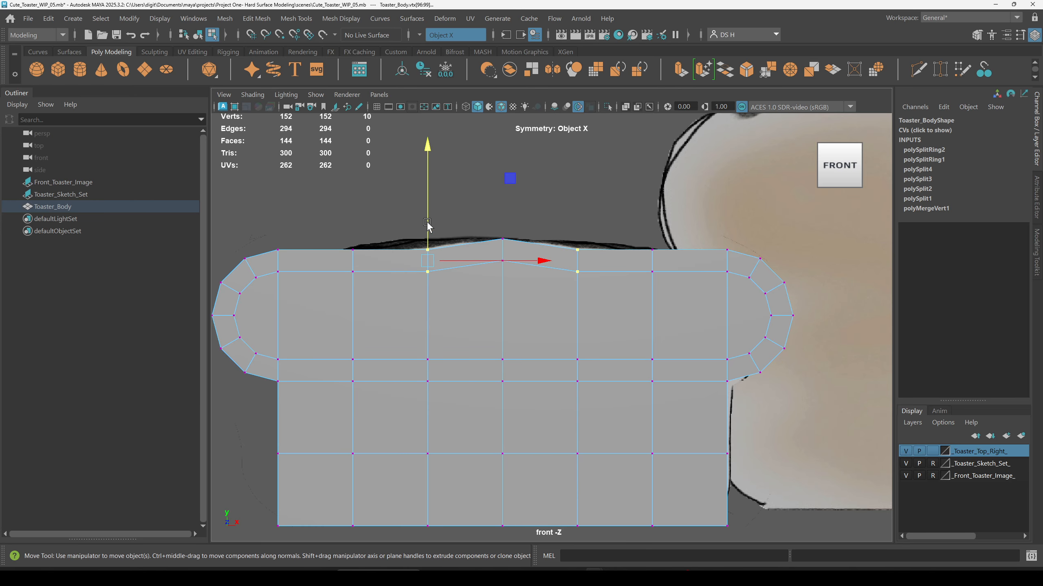
{"action": "mouse_move", "coordinate": [429, 215]}
{"action": "left_mouse_down"}
{"action": "mouse_move", "coordinate": [432, 199]}
{"action": "mouse_move", "coordinate": [433, 209]}
{"action": "left_mouse_up"}
{"action": "middle_click_drag", "start_coordinate": [432, 209], "coordinate": [493, 226], "text": "alt"}
{"action": "key", "text": "3"}
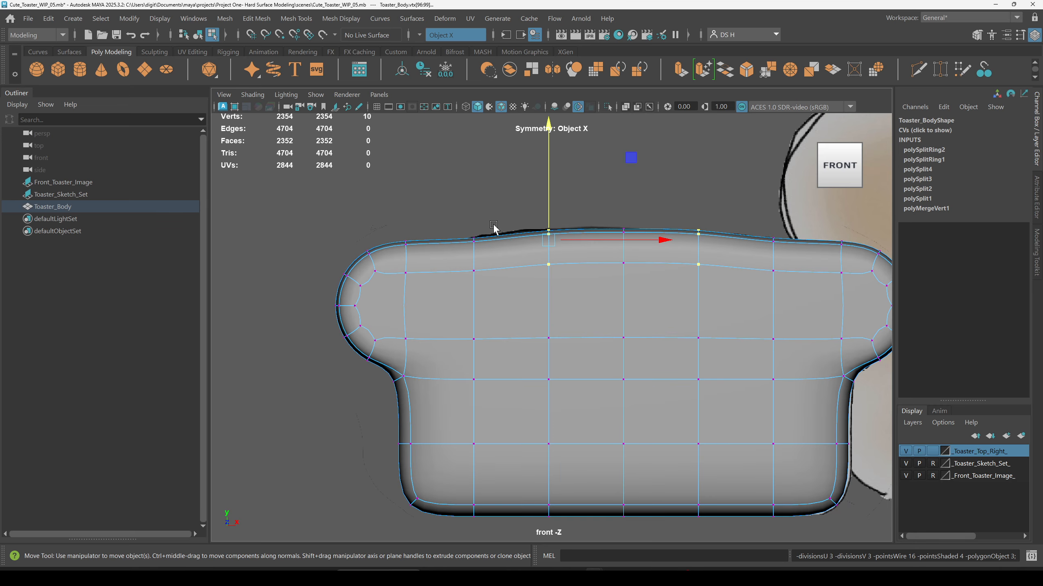
Step: Compare the smoothed top against the sketch in wireframe and nudge the top vertices to follow its outline
{"action": "left_click_drag", "start_coordinate": [448, 200], "coordinate": [491, 299]}
{"action": "key", "text": "6"}
{"action": "key", "text": "5"}
{"action": "mouse_move", "coordinate": [449, 190]}
{"action": "left_mouse_down"}
{"action": "mouse_move", "coordinate": [495, 312]}
{"action": "mouse_move", "coordinate": [498, 296]}
{"action": "mouse_move", "coordinate": [497, 311]}
{"action": "mouse_move", "coordinate": [516, 303]}
{"action": "left_mouse_up"}
{"action": "key", "text": "4"}
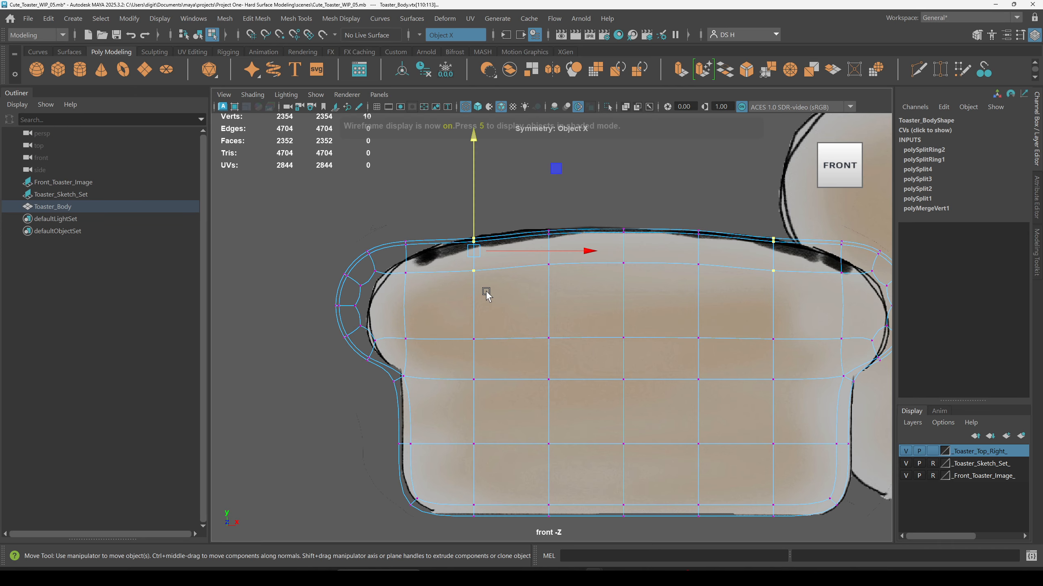
{"action": "left_click_drag", "start_coordinate": [434, 202], "coordinate": [496, 256]}
{"action": "left_click_drag", "start_coordinate": [475, 222], "coordinate": [509, 307]}
{"action": "key", "text": "ctrl+z"}
{"action": "left_click_drag", "start_coordinate": [475, 212], "coordinate": [475, 210]}
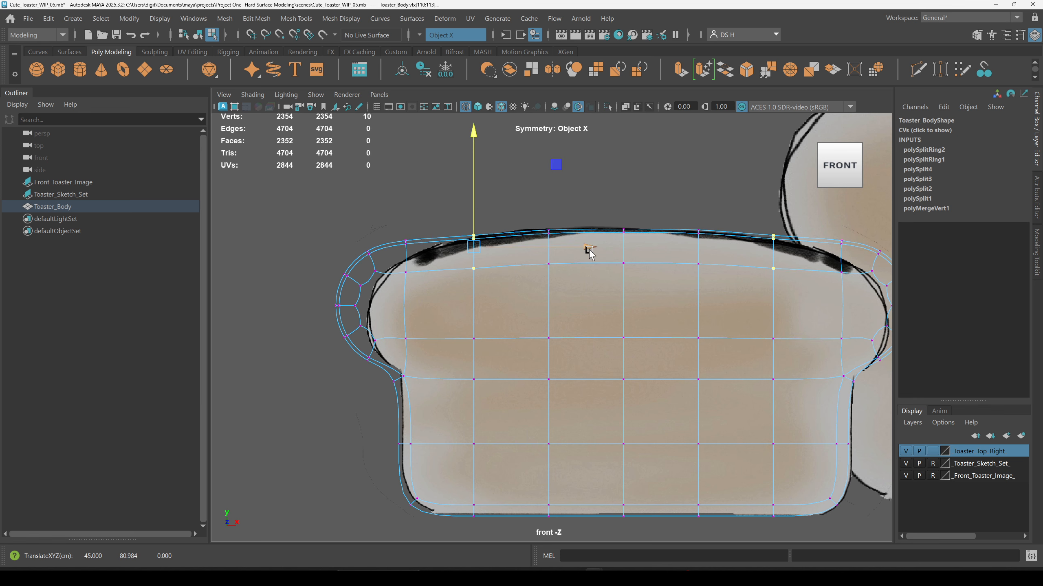
Step: Examine the body's top edge and corner closely against the sketch outline
{"action": "scroll", "coordinate": [583, 267], "scroll_direction": "up", "scroll_amount": 4}
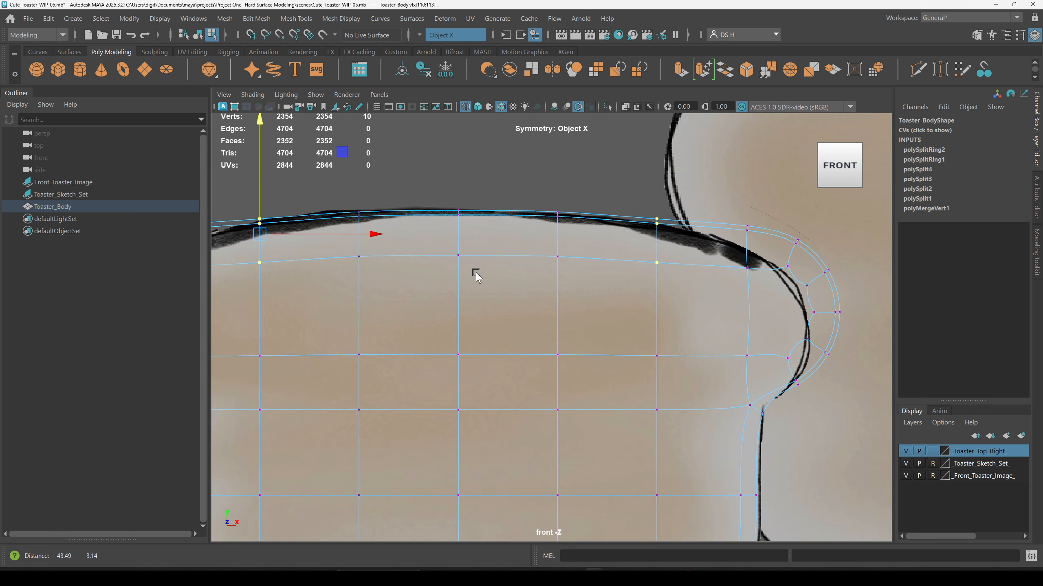
{"action": "middle_click_drag", "start_coordinate": [476, 275], "coordinate": [701, 276], "text": "alt"}
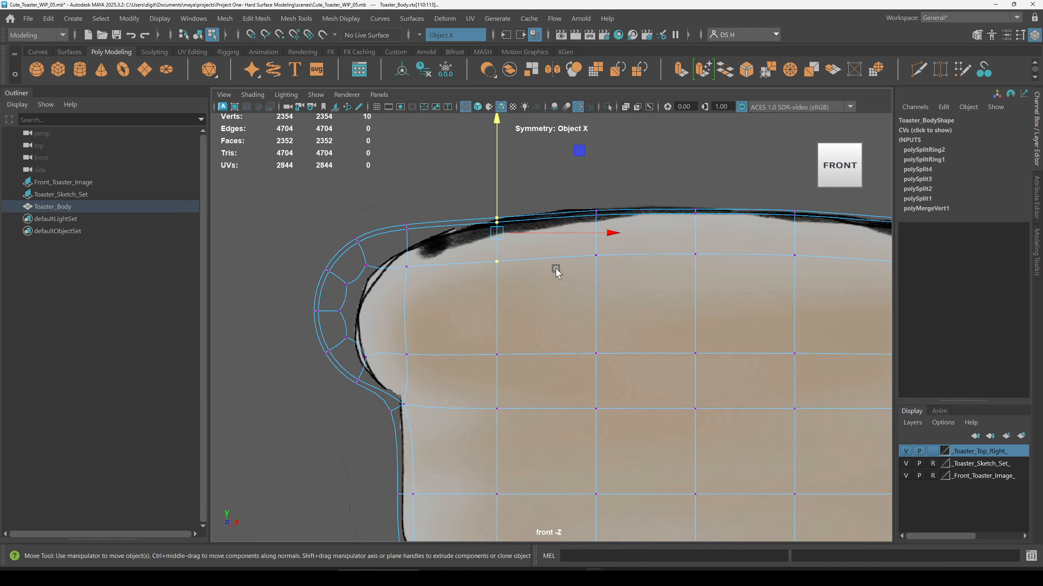
{"action": "key", "text": "5"}
{"action": "key", "text": "6"}
{"action": "key", "text": "5"}
{"action": "middle_click_drag", "start_coordinate": [764, 256], "coordinate": [661, 247], "text": "alt"}
{"action": "right_click_drag", "start_coordinate": [661, 247], "coordinate": [526, 223], "text": "alt"}
{"action": "mouse_move", "coordinate": [526, 222]}
{"action": "middle_mouse_down", "text": "alt"}
{"action": "mouse_move", "coordinate": [521, 237]}
{"action": "mouse_move", "coordinate": [524, 224]}
{"action": "middle_mouse_up", "text": "alt"}
Step: Select the upper rows of vertices across the body and raise them slightly to match the sketch's top curve
{"action": "left_click_drag", "start_coordinate": [388, 197], "coordinate": [711, 302]}
{"action": "left_click_drag", "start_coordinate": [405, 211], "coordinate": [682, 305]}
{"action": "middle_click_drag", "start_coordinate": [589, 294], "coordinate": [546, 279], "text": "alt"}
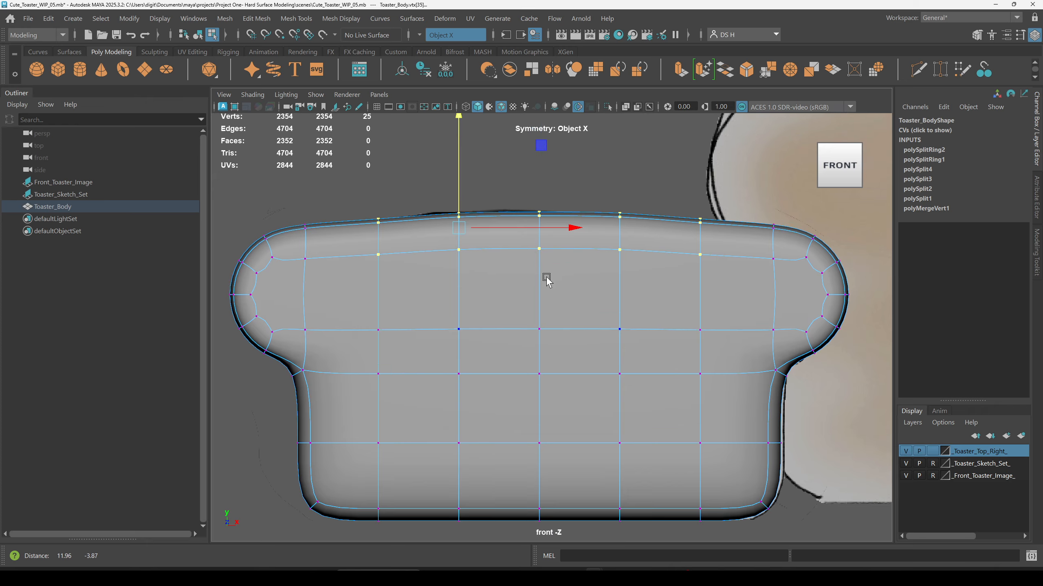
{"action": "key", "text": "4"}
{"action": "key", "text": "5"}
{"action": "left_click_drag", "start_coordinate": [461, 162], "coordinate": [462, 154]}
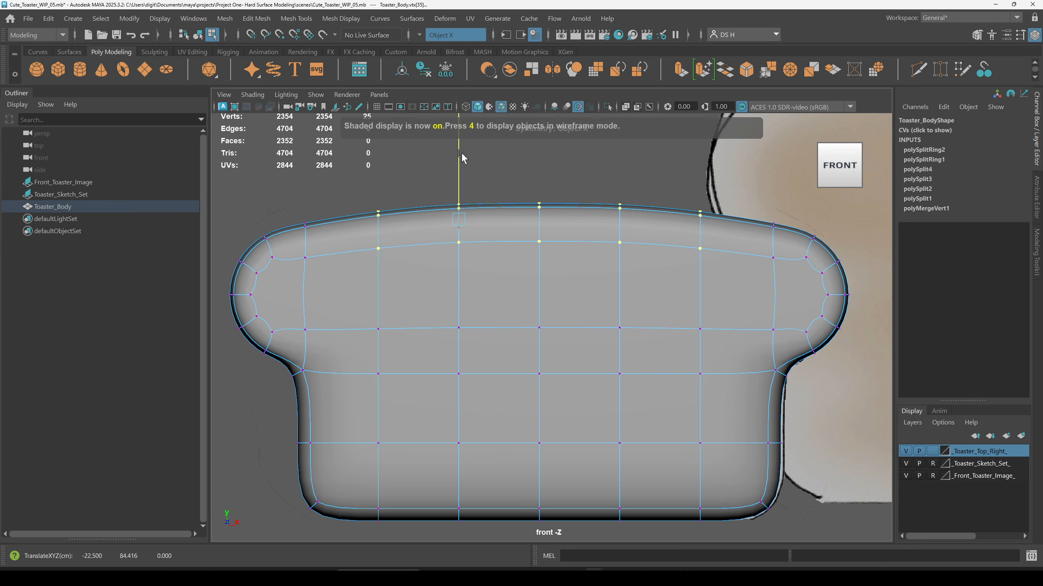
Step: Switch between cage and smooth preview while raising the outer top vertices to refine the arch
{"action": "key", "text": "1"}
{"action": "middle_click_drag", "start_coordinate": [400, 281], "coordinate": [458, 271], "text": "alt"}
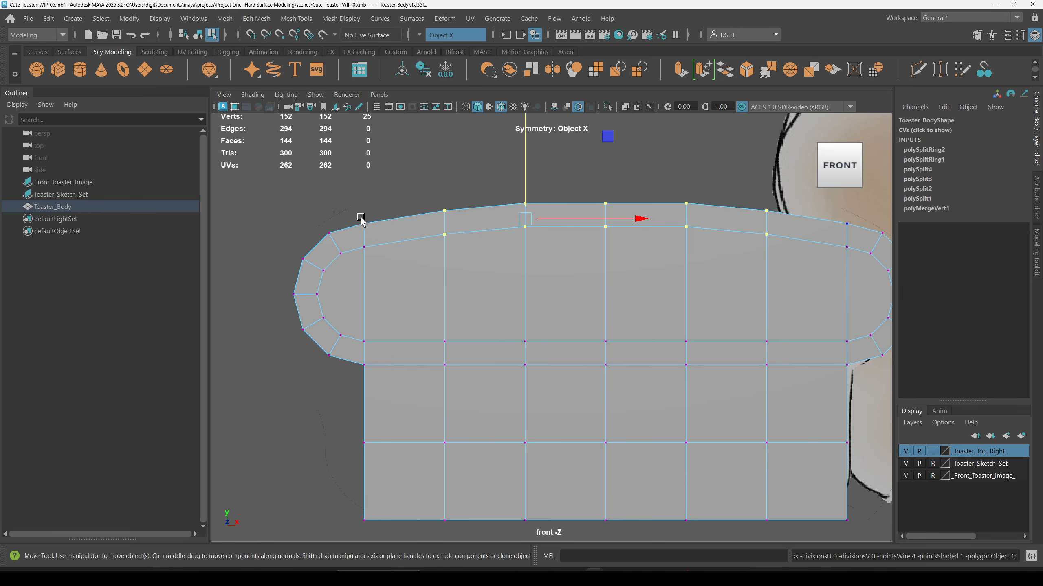
{"action": "key", "text": "3"}
{"action": "left_click", "coordinate": [425, 191]}
{"action": "key", "text": "1"}
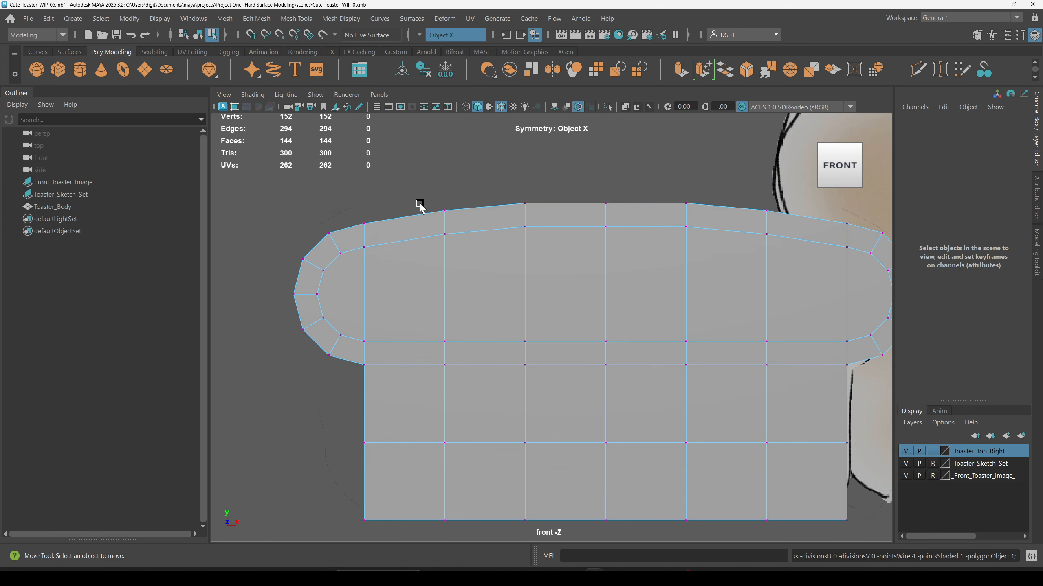
{"action": "left_click_drag", "start_coordinate": [359, 200], "coordinate": [402, 288]}
{"action": "key", "text": "3"}
{"action": "left_click_drag", "start_coordinate": [364, 199], "coordinate": [365, 192]}
{"action": "key", "text": "1"}
{"action": "key", "text": "3"}
{"action": "key", "text": "1"}
{"action": "key", "text": "3"}
{"action": "mouse_move", "coordinate": [430, 197]}
{"action": "left_mouse_down"}
{"action": "mouse_move", "coordinate": [460, 259]}
{"action": "mouse_move", "coordinate": [442, 187]}
{"action": "left_mouse_up"}
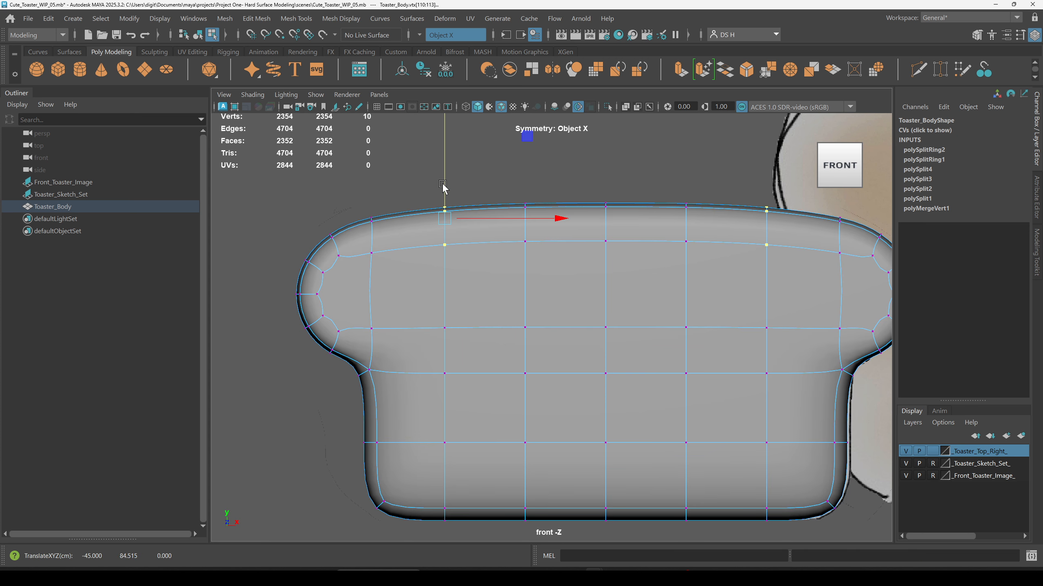
Step: Show the grid and raise the three top-centre vertices slightly
{"action": "left_click", "coordinate": [580, 170]}
{"action": "scroll", "coordinate": [555, 238], "scroll_direction": "down", "scroll_amount": 2}
{"action": "middle_click_drag", "start_coordinate": [508, 240], "coordinate": [445, 234], "text": "alt"}
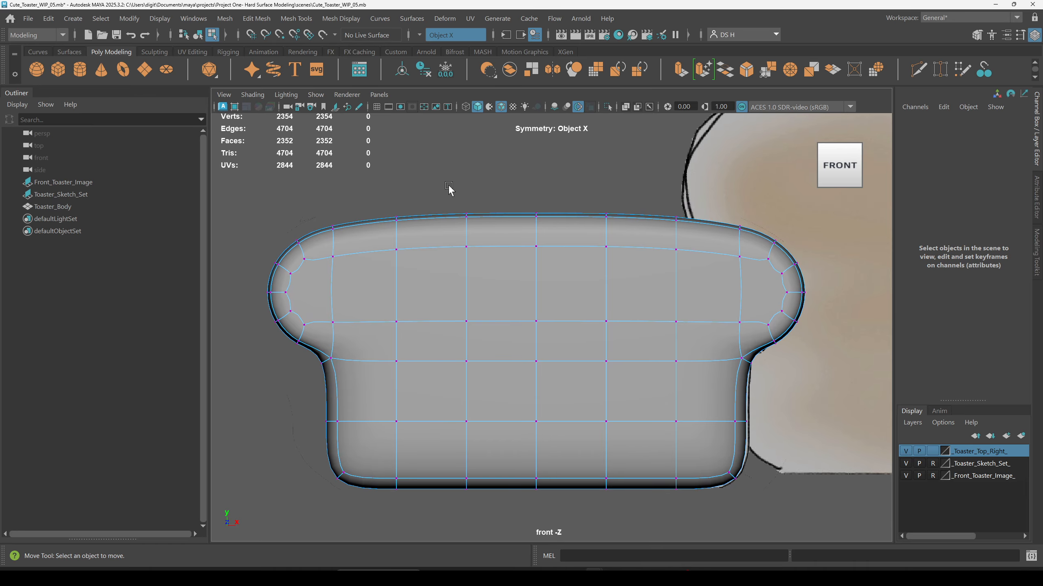
{"action": "left_click_drag", "start_coordinate": [579, 282], "coordinate": [579, 281]}
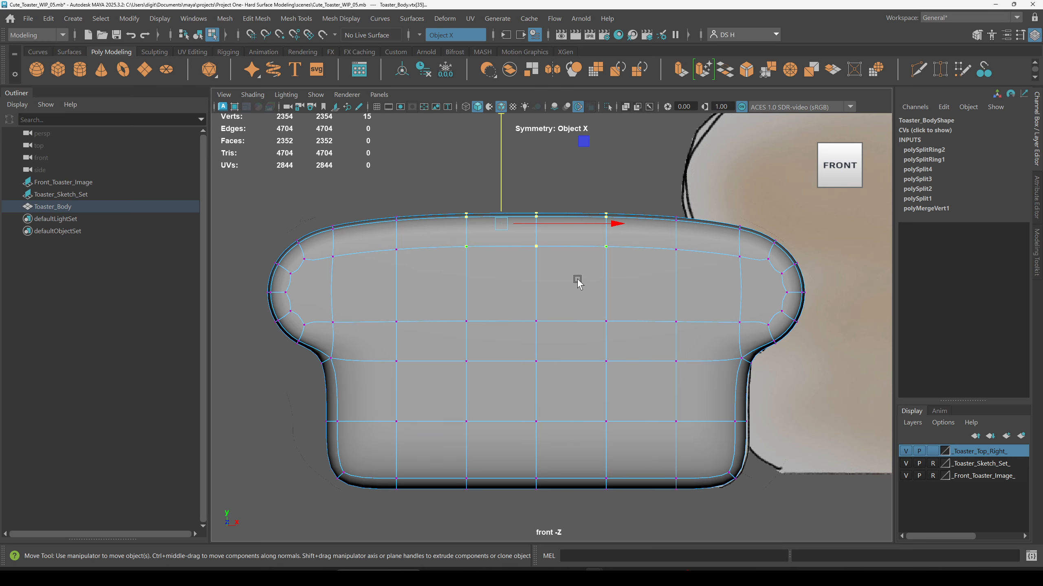
{"action": "left_click", "coordinate": [376, 107]}
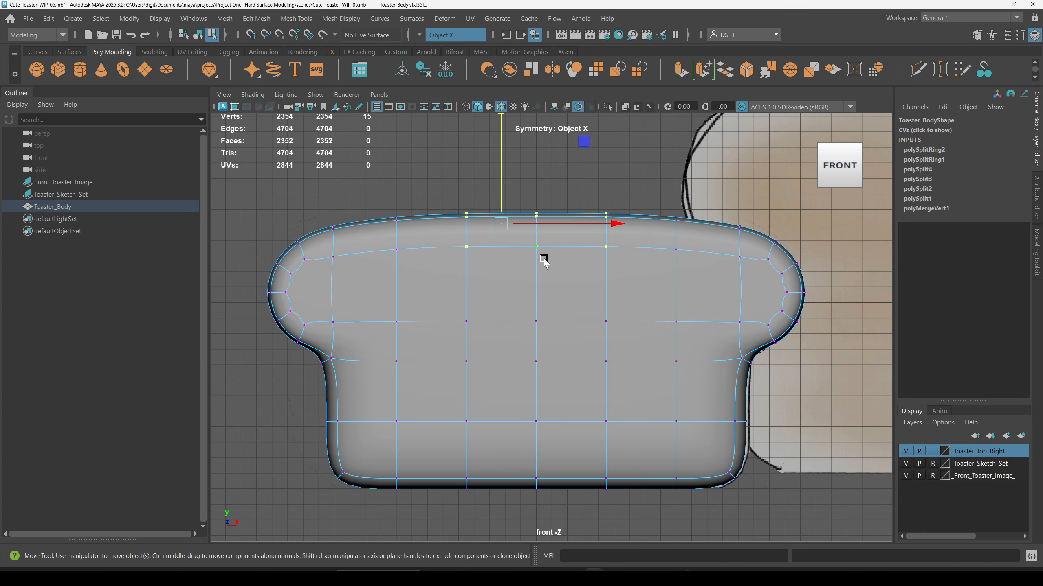
{"action": "middle_click_drag", "start_coordinate": [494, 187], "coordinate": [501, 168]}
Step: Raise the top vertices near each end and the outermost top vertices to even out the arch
{"action": "left_click_drag", "start_coordinate": [389, 191], "coordinate": [405, 260]}
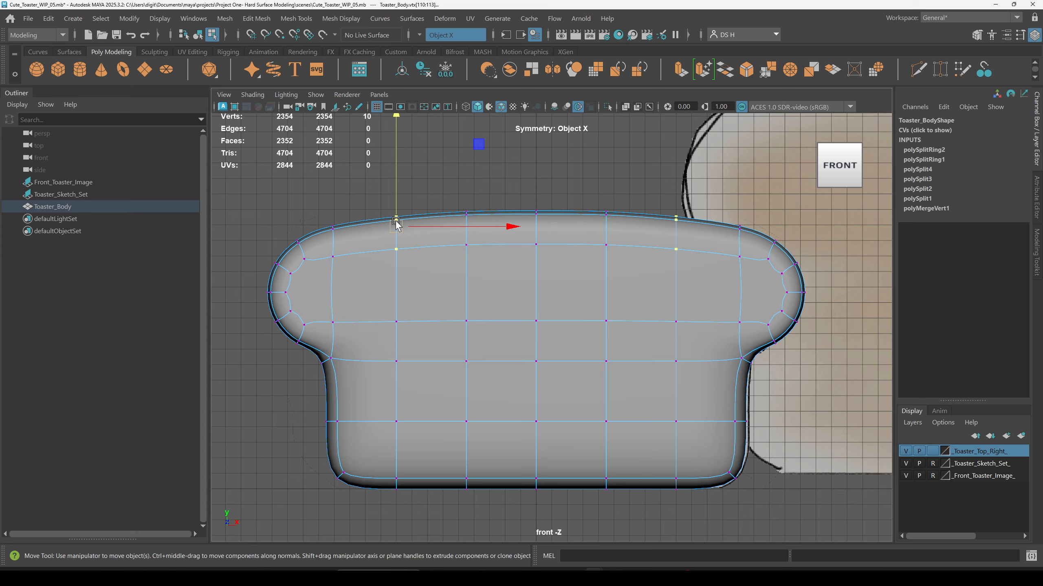
{"action": "left_click_drag", "start_coordinate": [396, 201], "coordinate": [396, 199]}
{"action": "key", "text": "1"}
{"action": "mouse_move", "coordinate": [318, 201]}
{"action": "left_mouse_down"}
{"action": "mouse_move", "coordinate": [336, 248]}
{"action": "mouse_move", "coordinate": [325, 208]}
{"action": "left_mouse_up"}
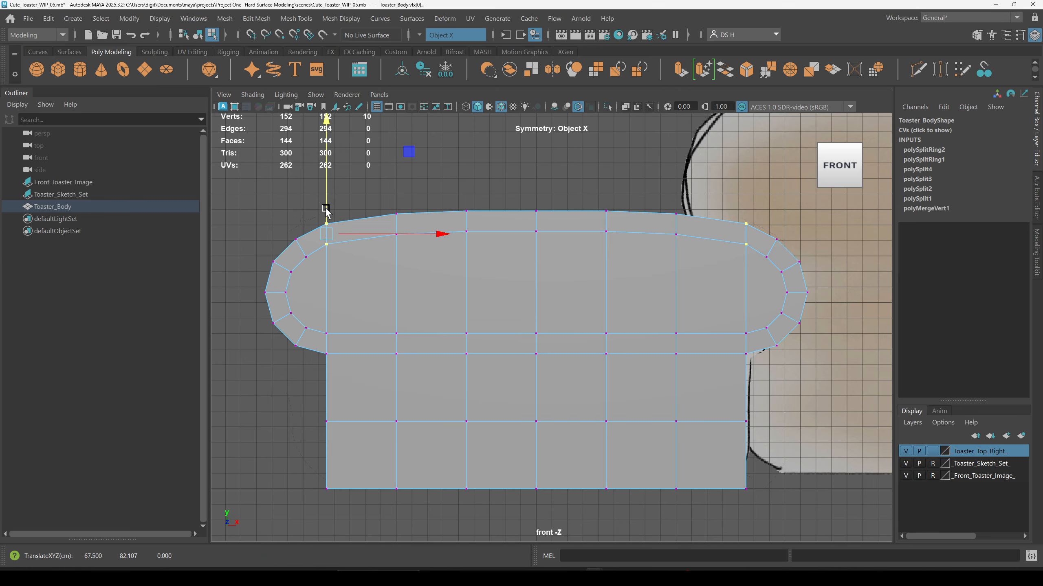
{"action": "key", "text": "3"}
{"action": "left_click", "coordinate": [397, 183]}
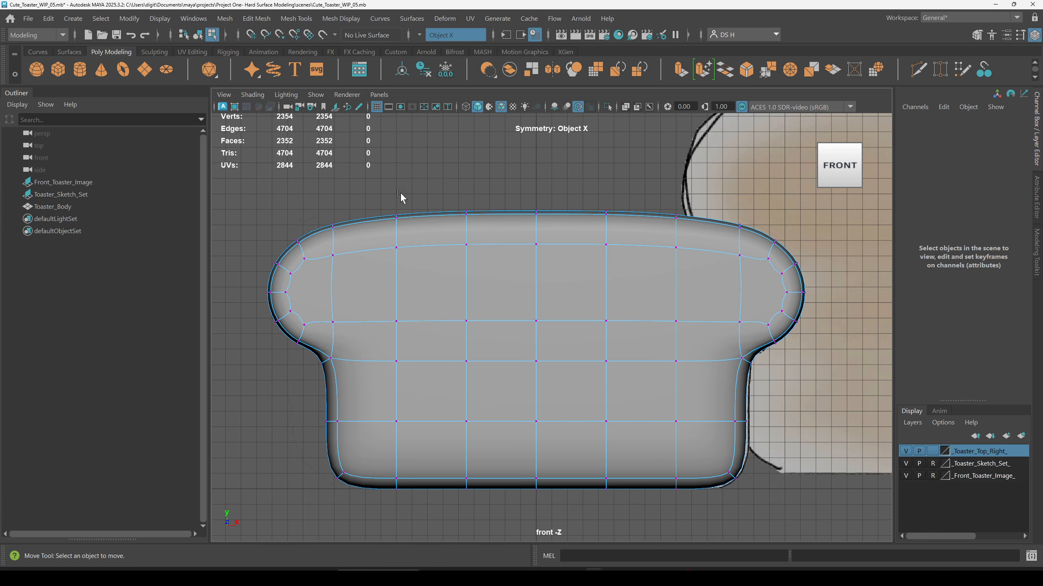
Step: Select the top-centre vertex again to adjust the height of the arch
{"action": "key", "text": "1"}
{"action": "mouse_move", "coordinate": [552, 199]}
{"action": "left_mouse_down"}
{"action": "mouse_move", "coordinate": [520, 247]}
{"action": "mouse_move", "coordinate": [535, 192]}
{"action": "left_mouse_up"}
{"action": "key", "text": "3"}
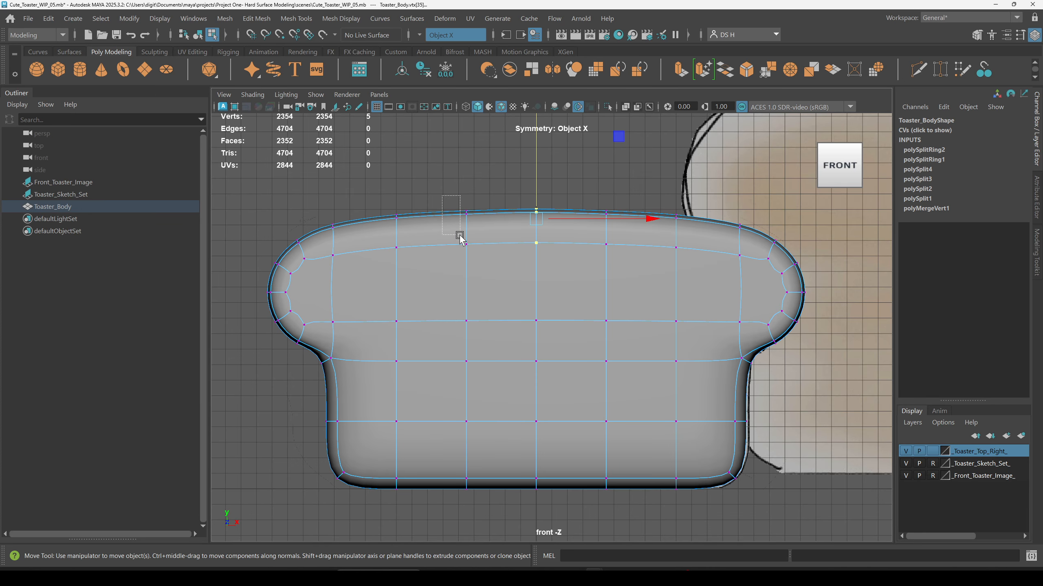